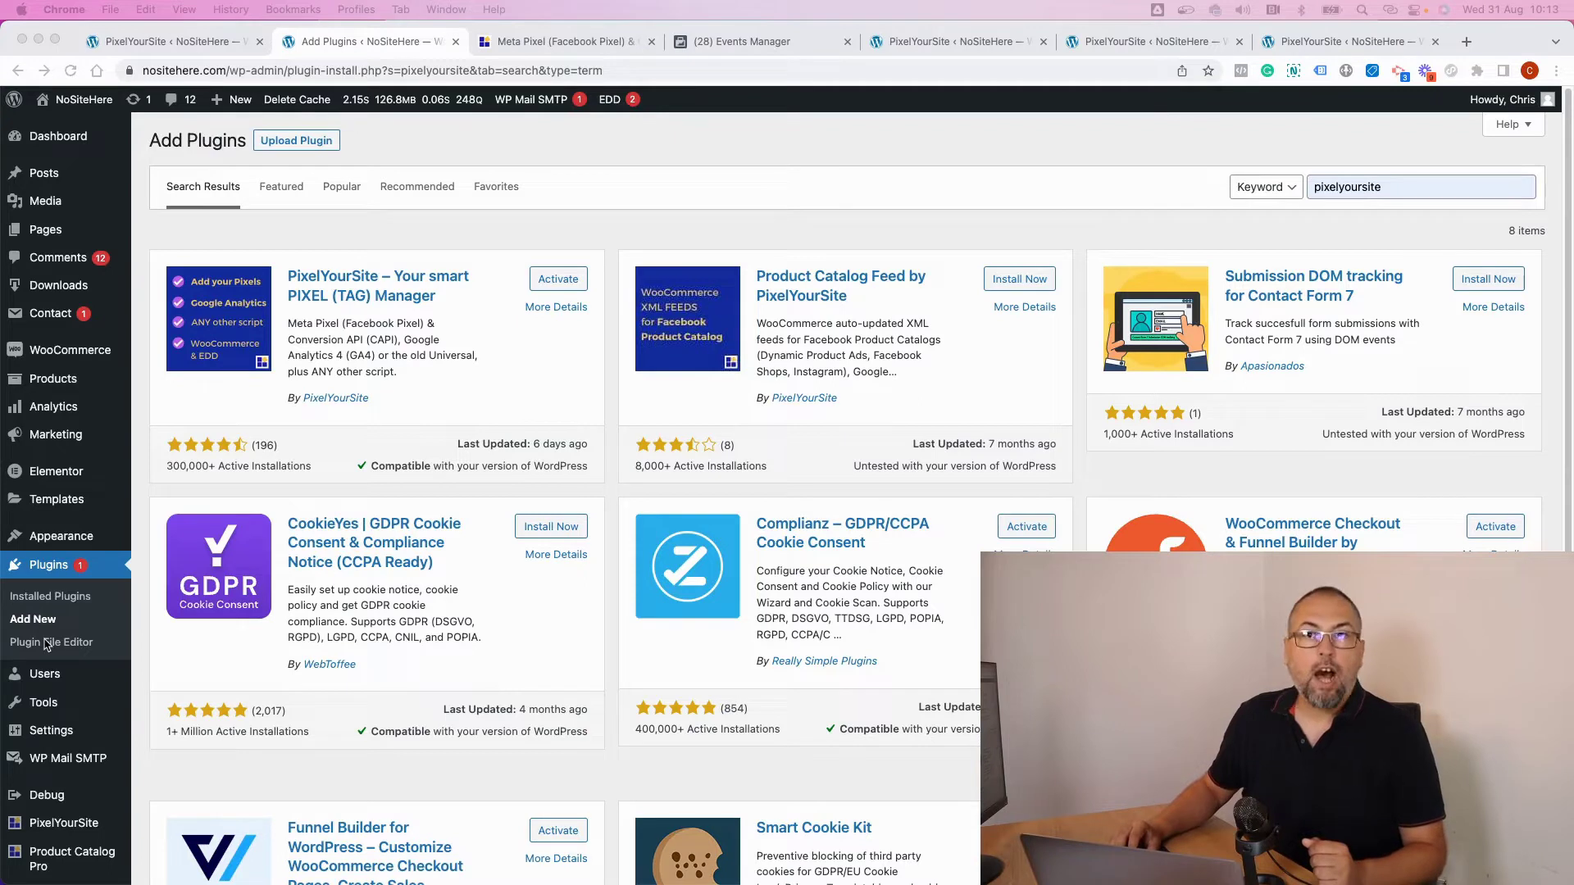
Step: Bring the browser forward and show the pixelyoursite.com homepage with the Professional plugin bundle offer
{"action": "left_click", "coordinate": [1421, 193]}
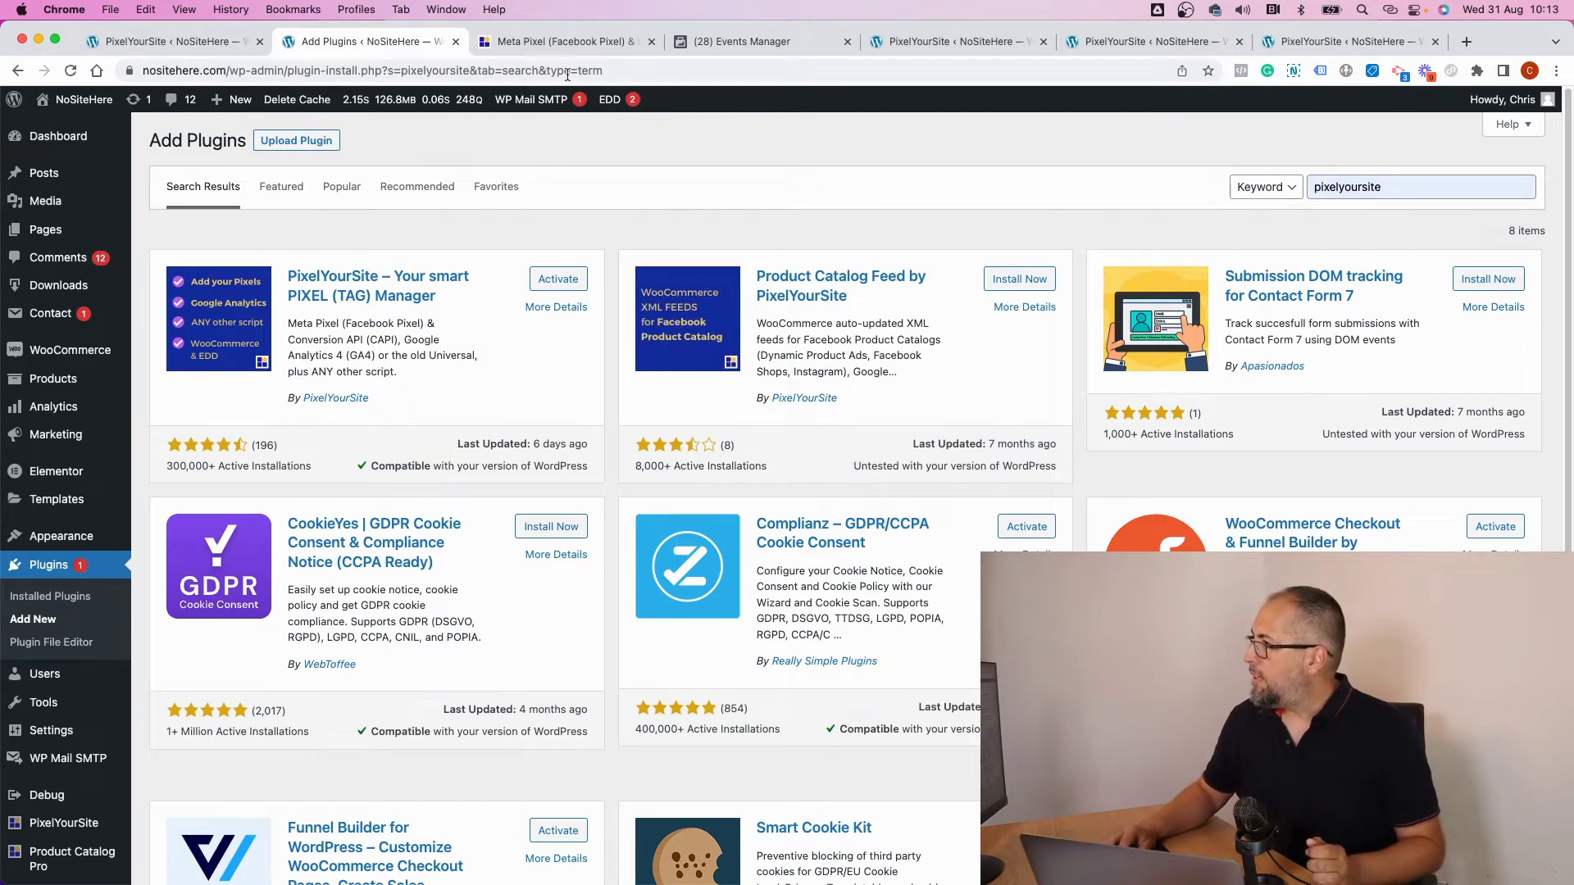
{"action": "left_click", "coordinate": [578, 38]}
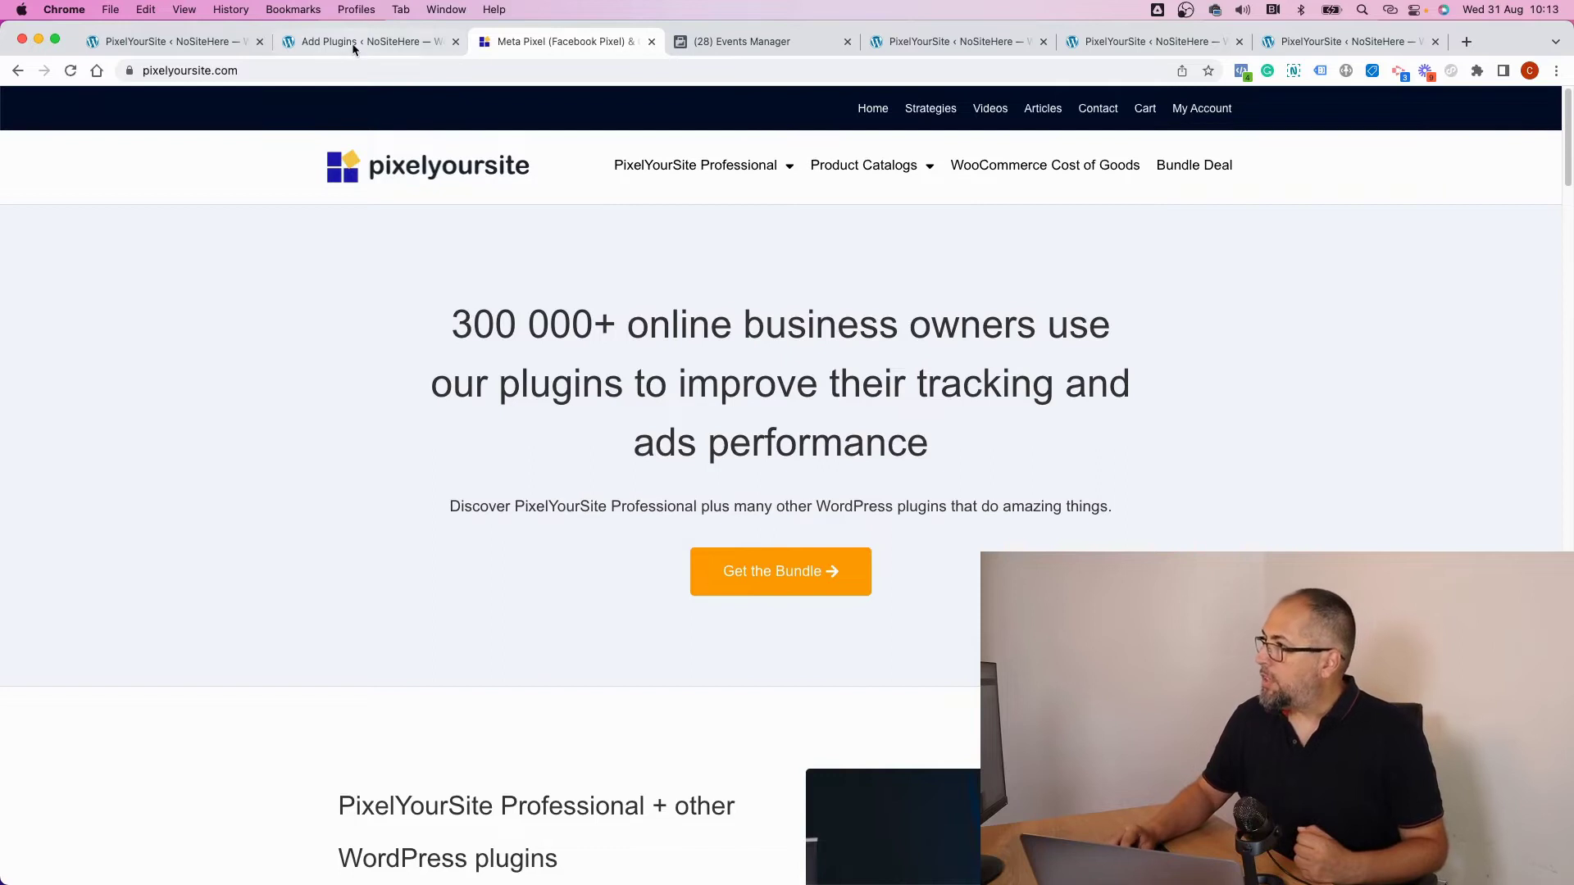
Step: Expand Your Meta Pixel in PixelYourSite Pro to reveal its pixel ID and Conversion API token
{"action": "left_click", "coordinate": [210, 38]}
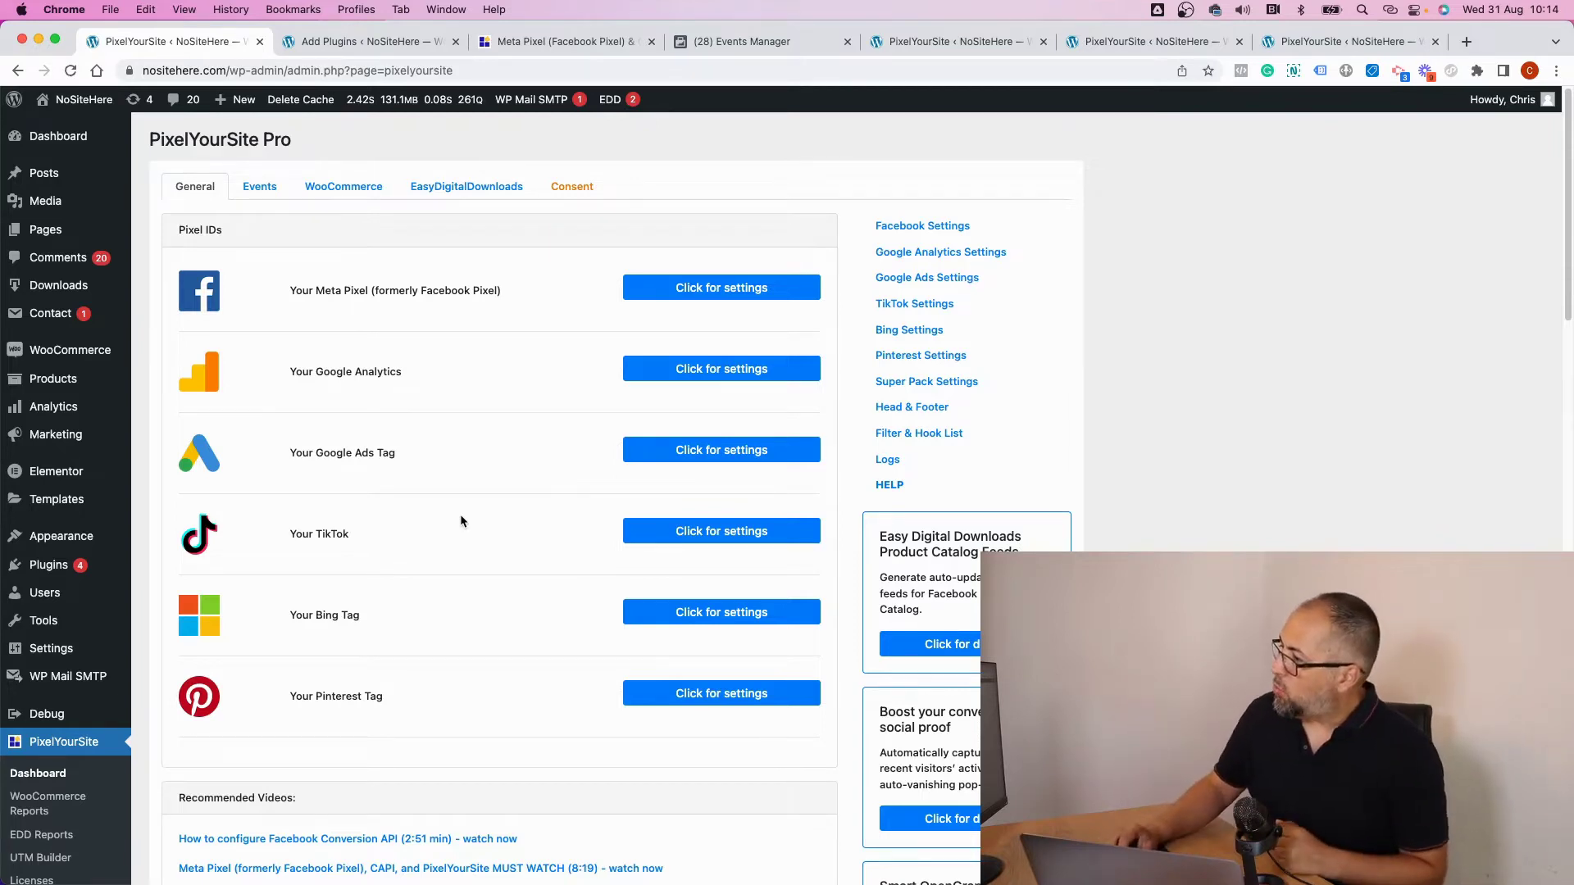
{"action": "left_click", "coordinate": [755, 295]}
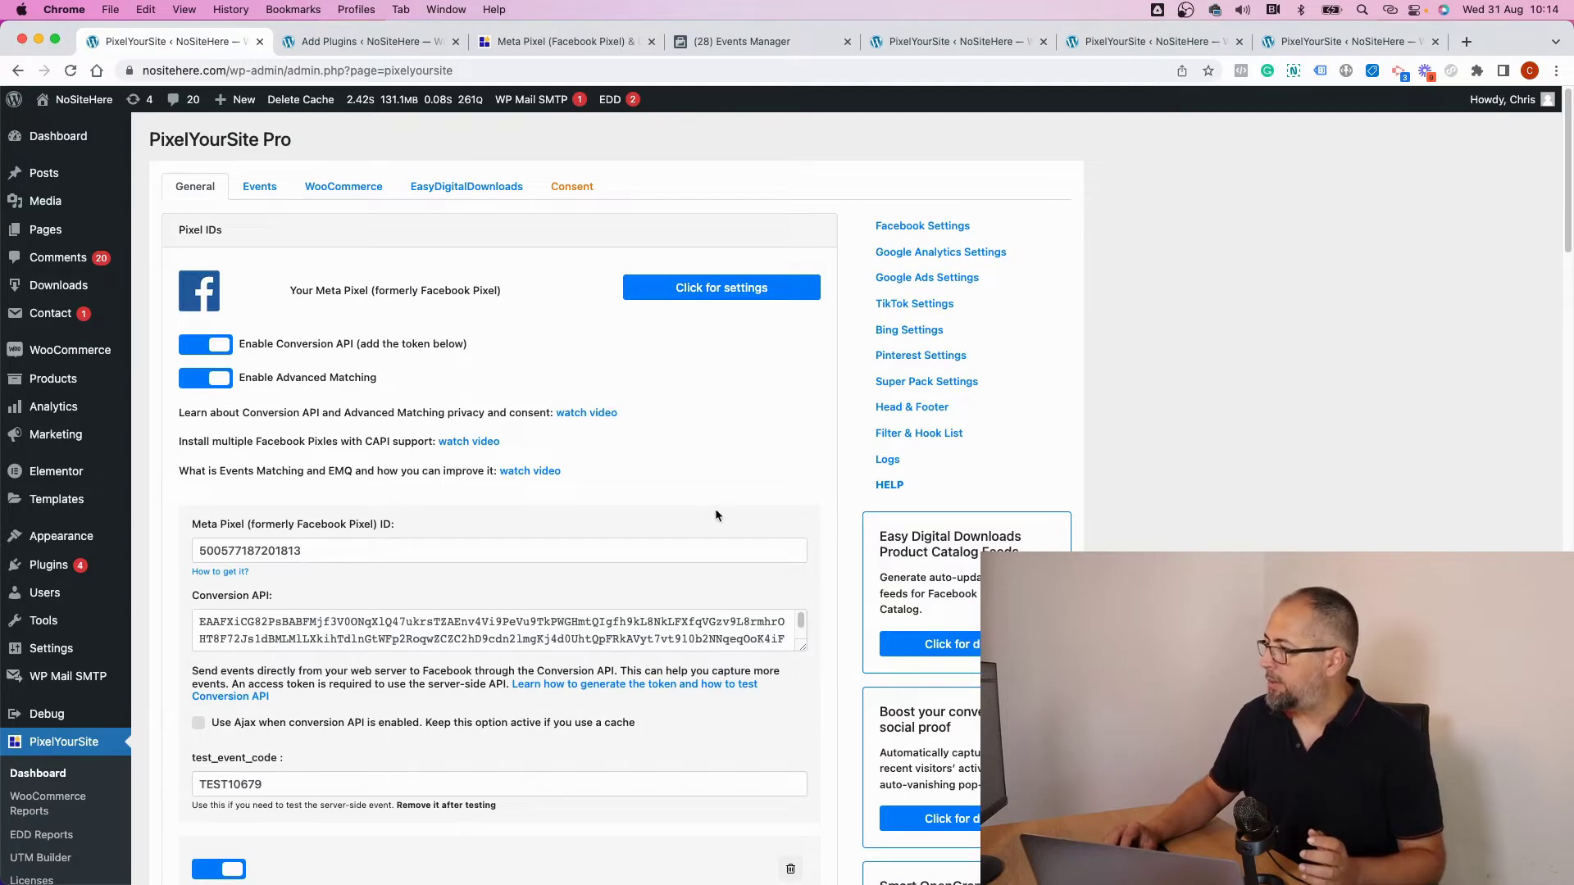
{"action": "scroll", "coordinate": [303, 553], "scroll_direction": "down", "scroll_amount": 3}
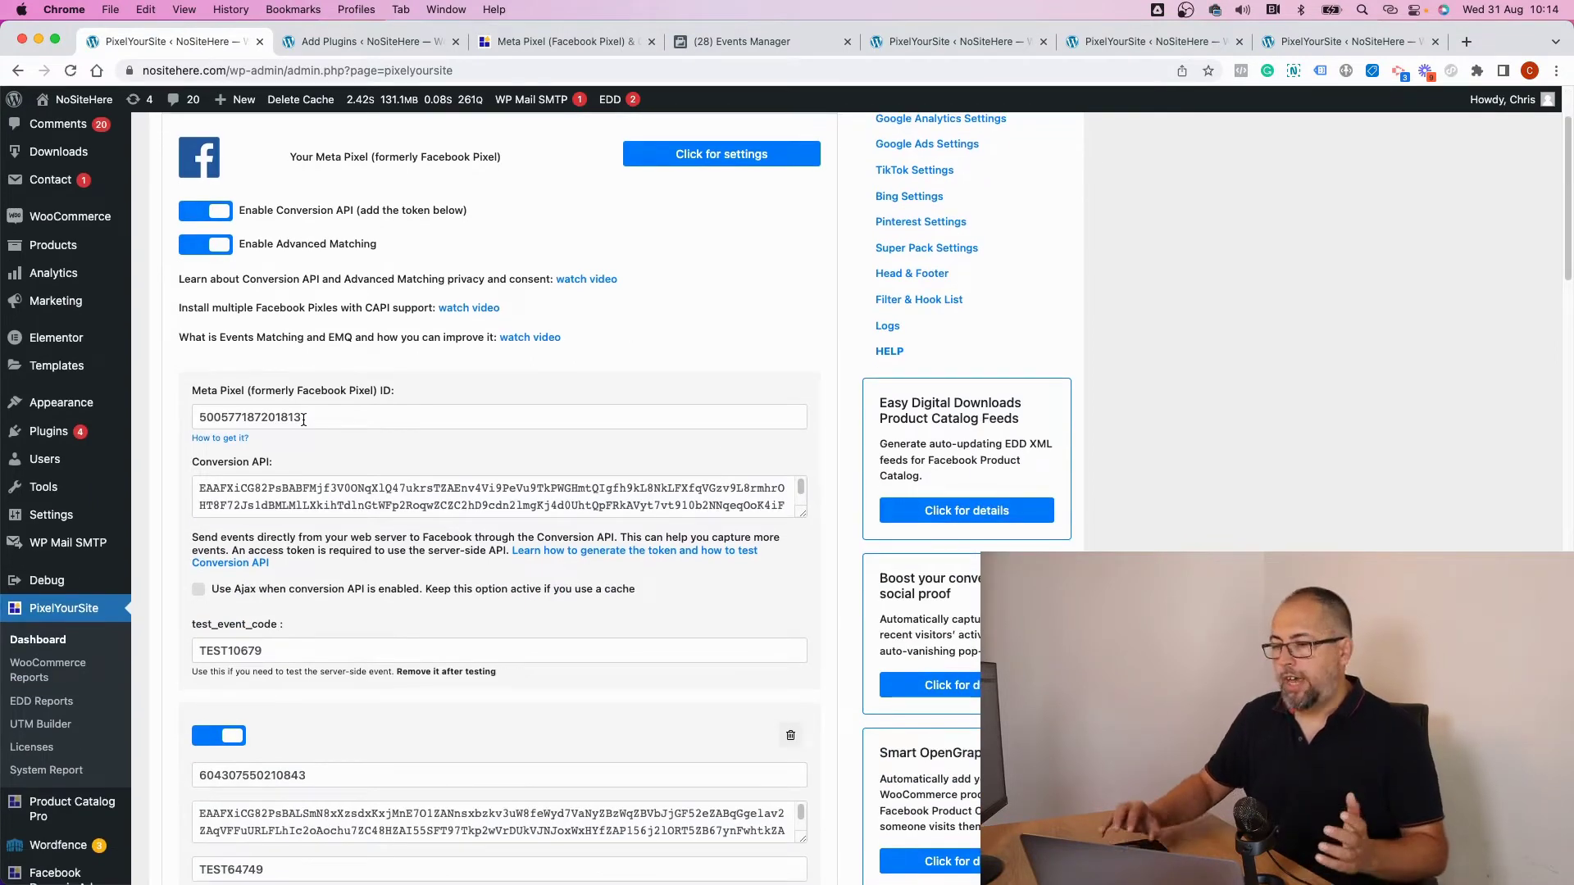
Step: Compare the pixel ID in Events Manager with the one in the plugin settings
{"action": "left_click", "coordinate": [750, 47]}
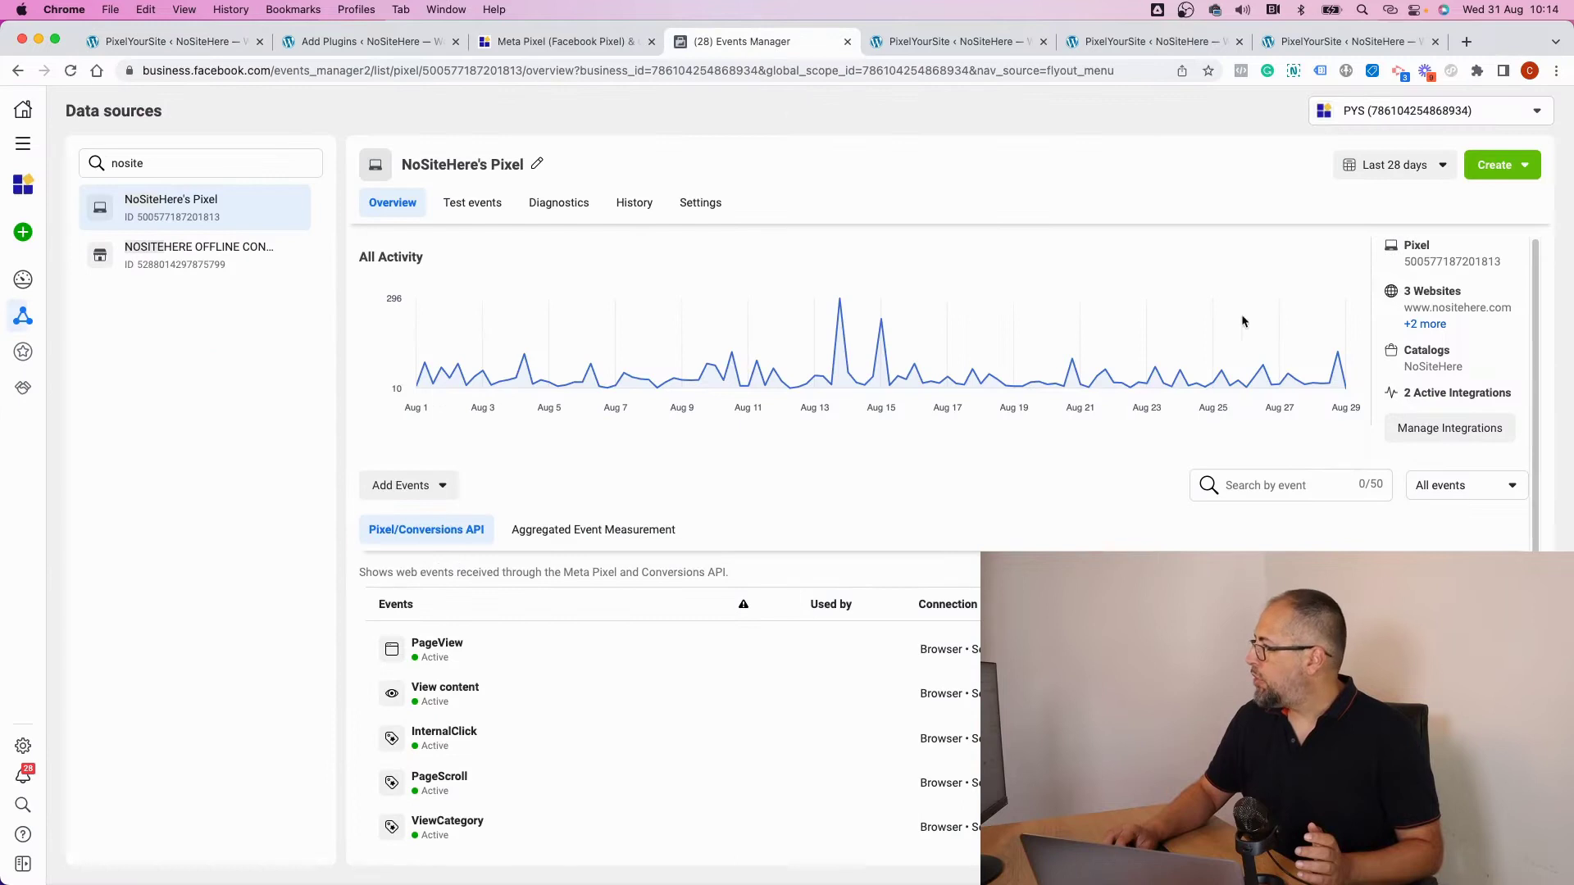
{"action": "left_click", "coordinate": [1408, 264]}
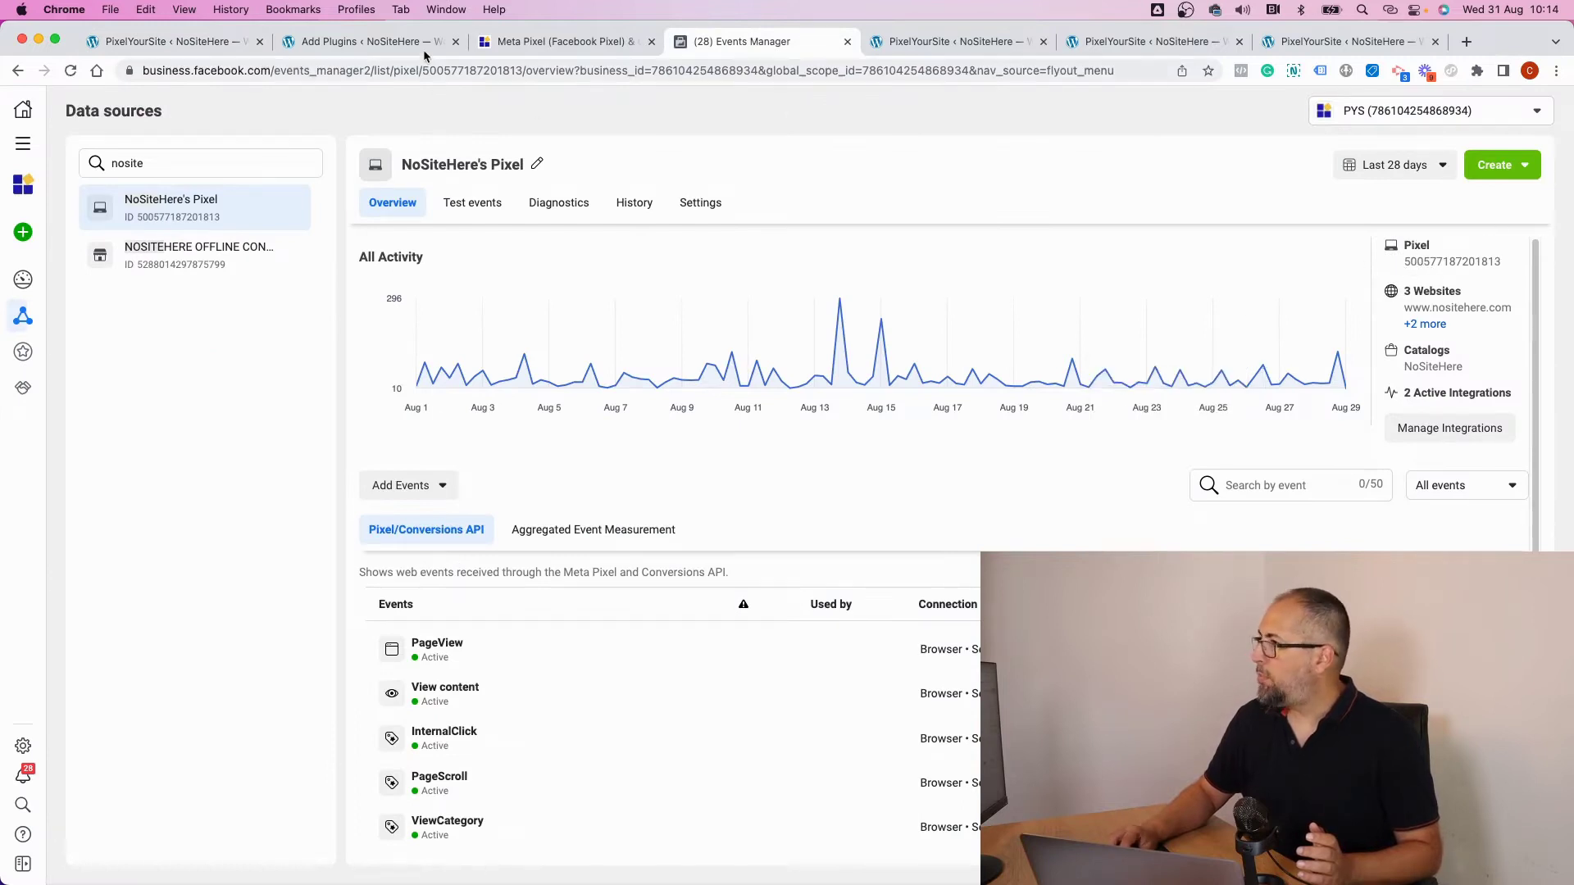
{"action": "left_click", "coordinate": [197, 41]}
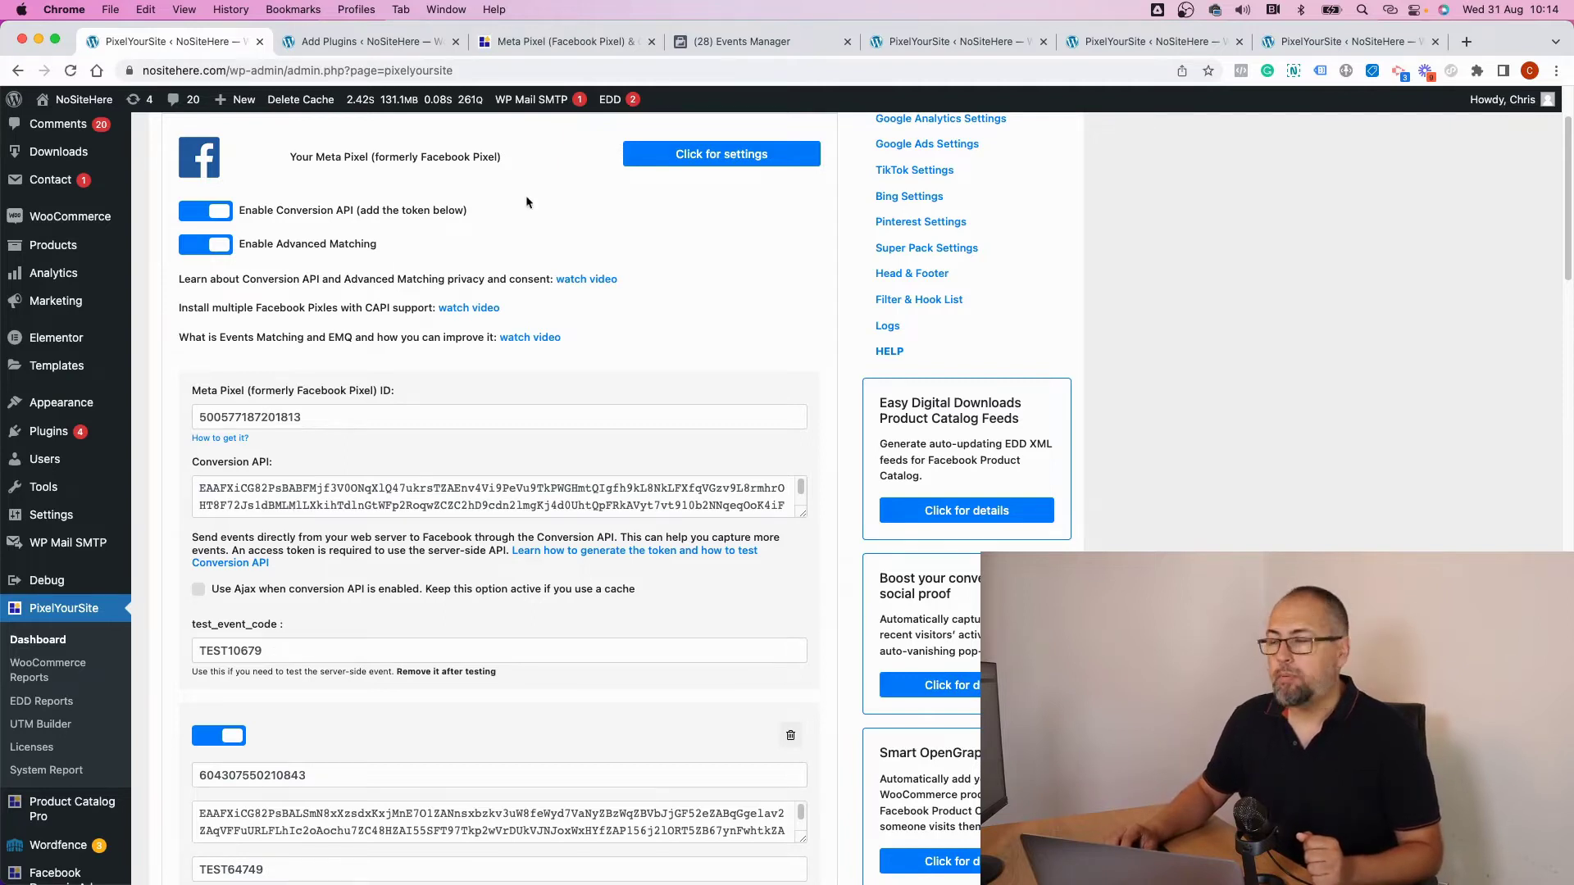
{"action": "left_click", "coordinate": [756, 49]}
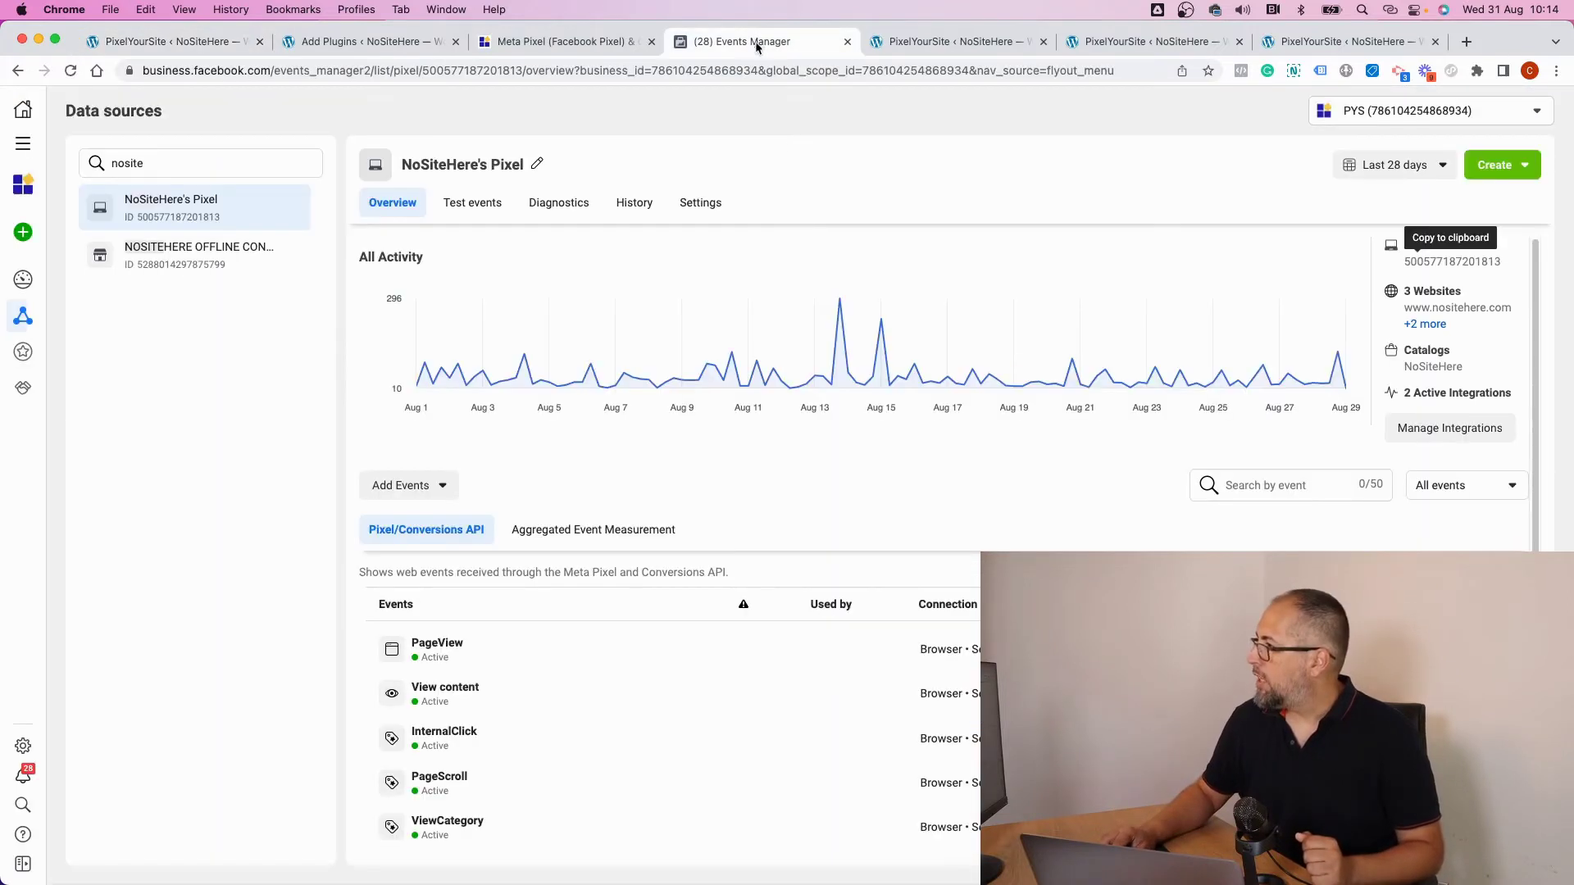
Step: Generate a new Conversions API access token in the pixel's Settings and copy it
{"action": "left_click", "coordinate": [702, 205]}
{"action": "scroll", "coordinate": [860, 341], "scroll_direction": "down", "scroll_amount": 4}
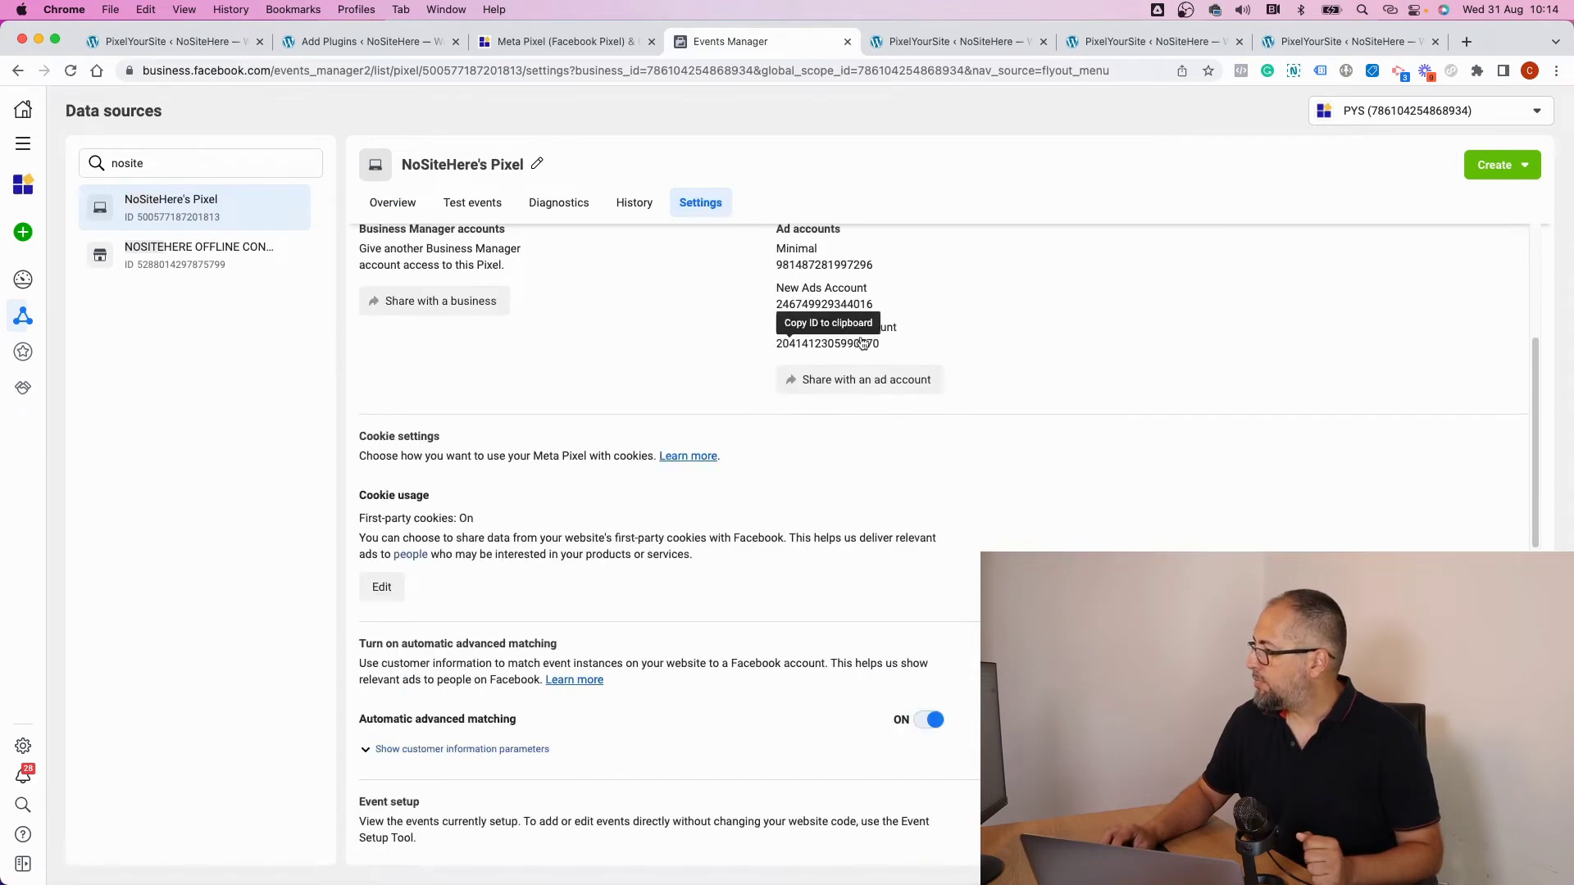
{"action": "scroll", "coordinate": [862, 343], "scroll_direction": "down", "scroll_amount": 5}
{"action": "scroll", "coordinate": [675, 453], "scroll_direction": "down", "scroll_amount": 2}
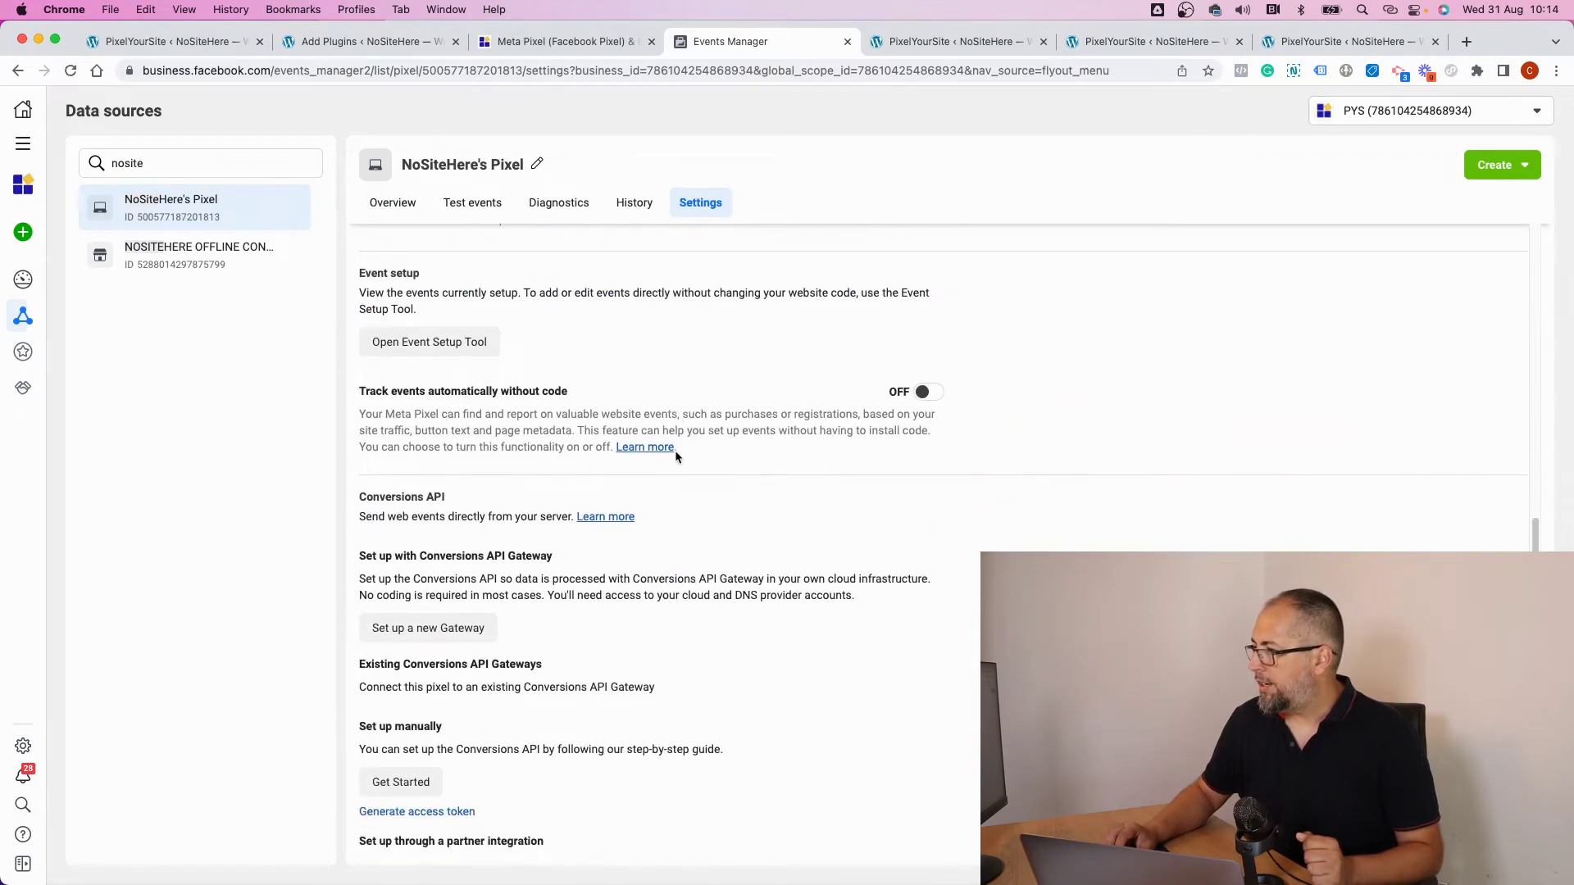
{"action": "scroll", "coordinate": [589, 569], "scroll_direction": "down", "scroll_amount": 3}
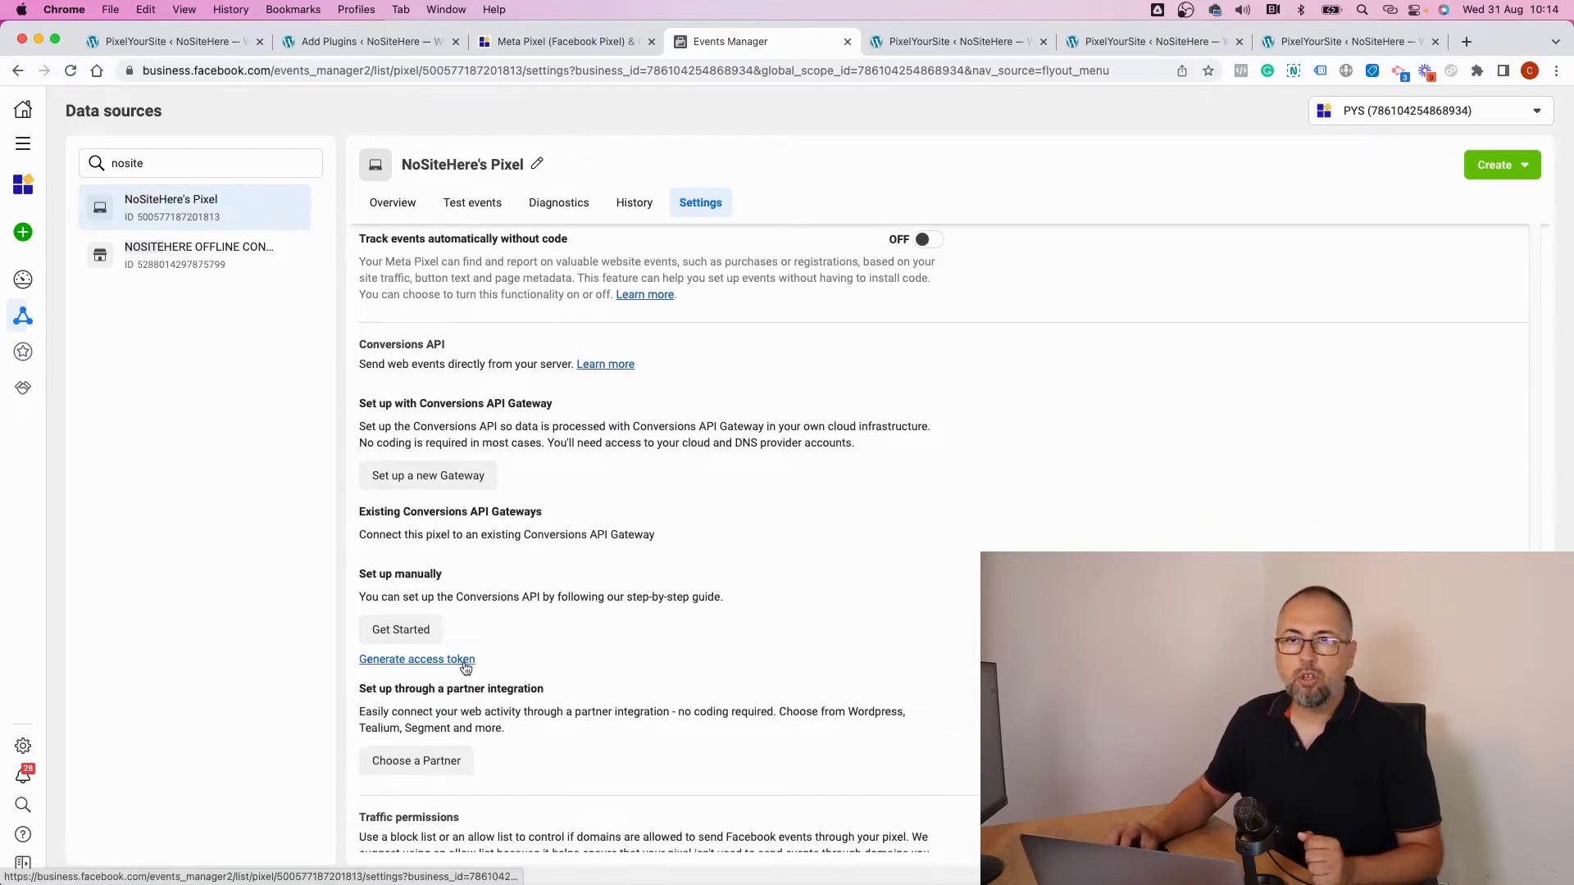
{"action": "left_click", "coordinate": [464, 660]}
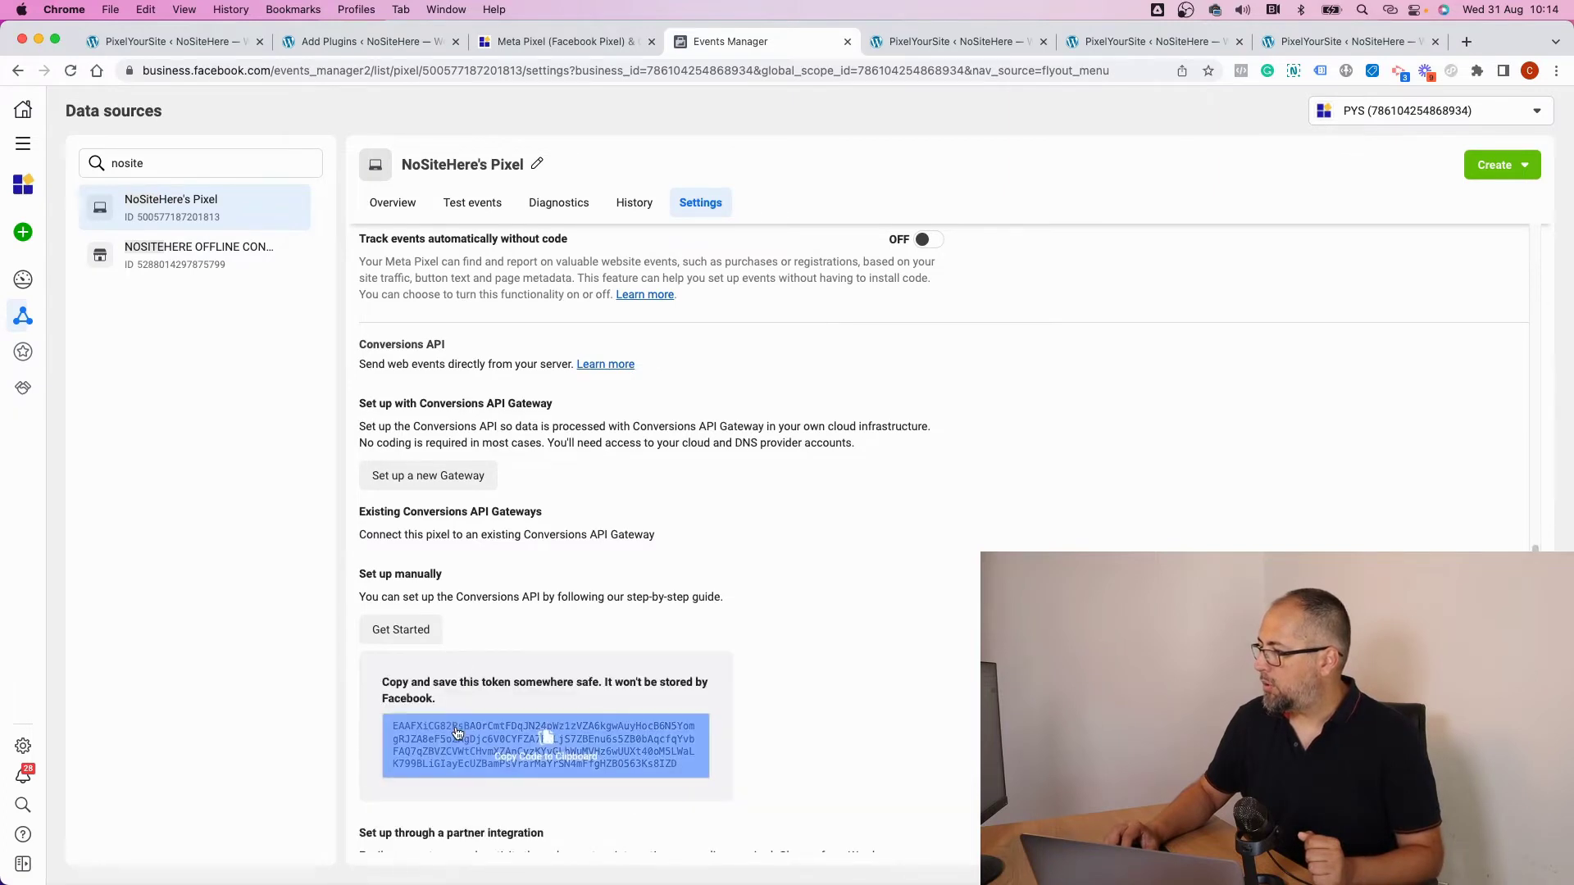
{"action": "left_click", "coordinate": [457, 732]}
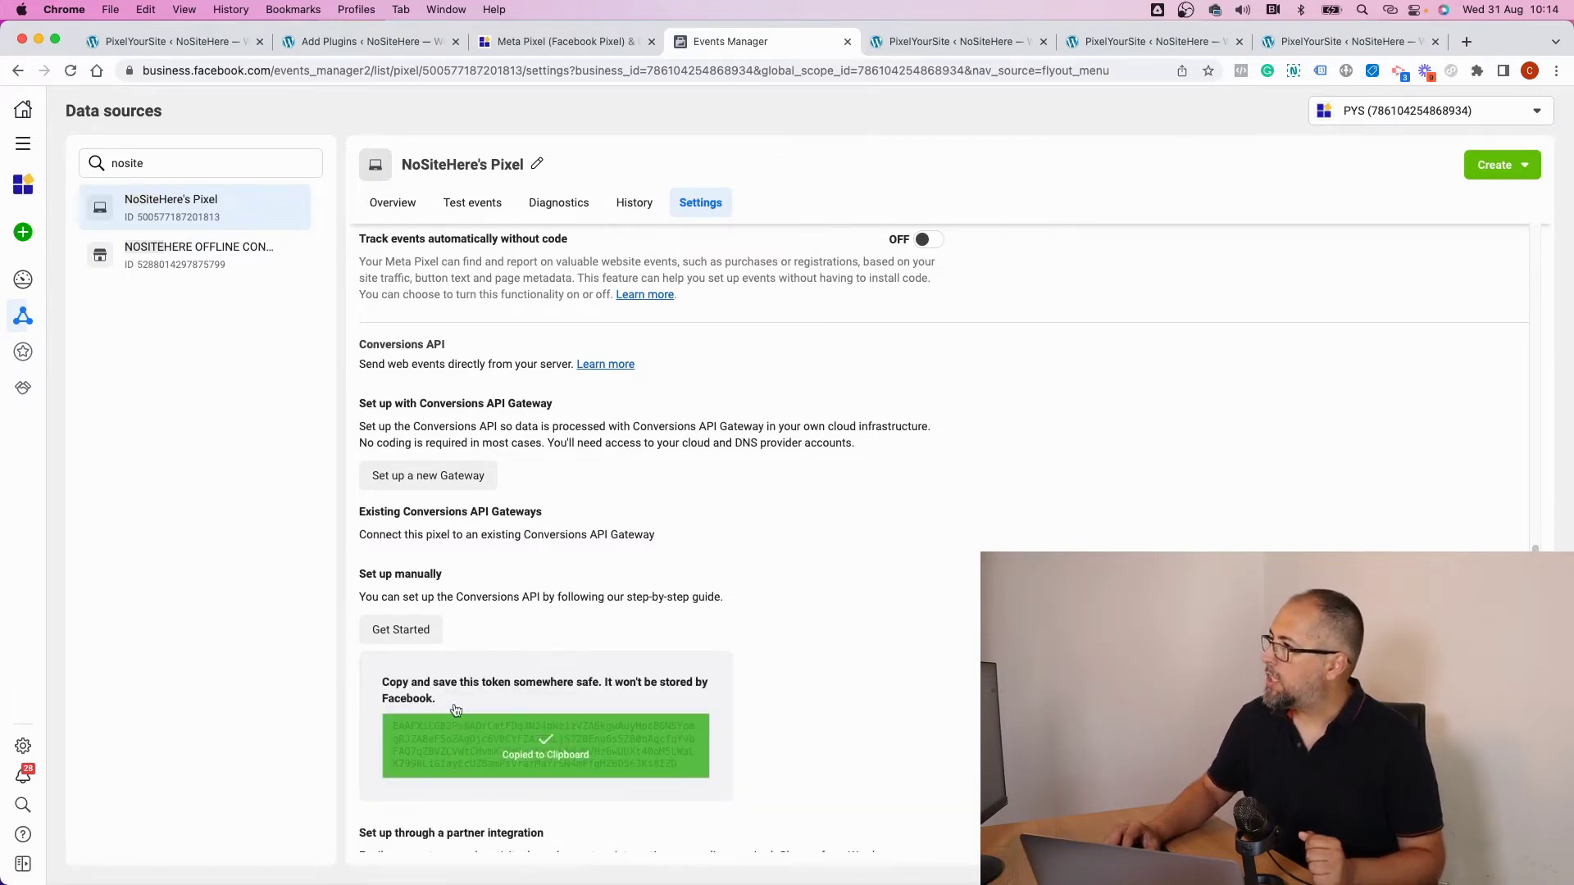
{"action": "left_click", "coordinate": [352, 39]}
Step: Paste the new token over the old Conversion API token and scroll through the settings
{"action": "left_click", "coordinate": [183, 41]}
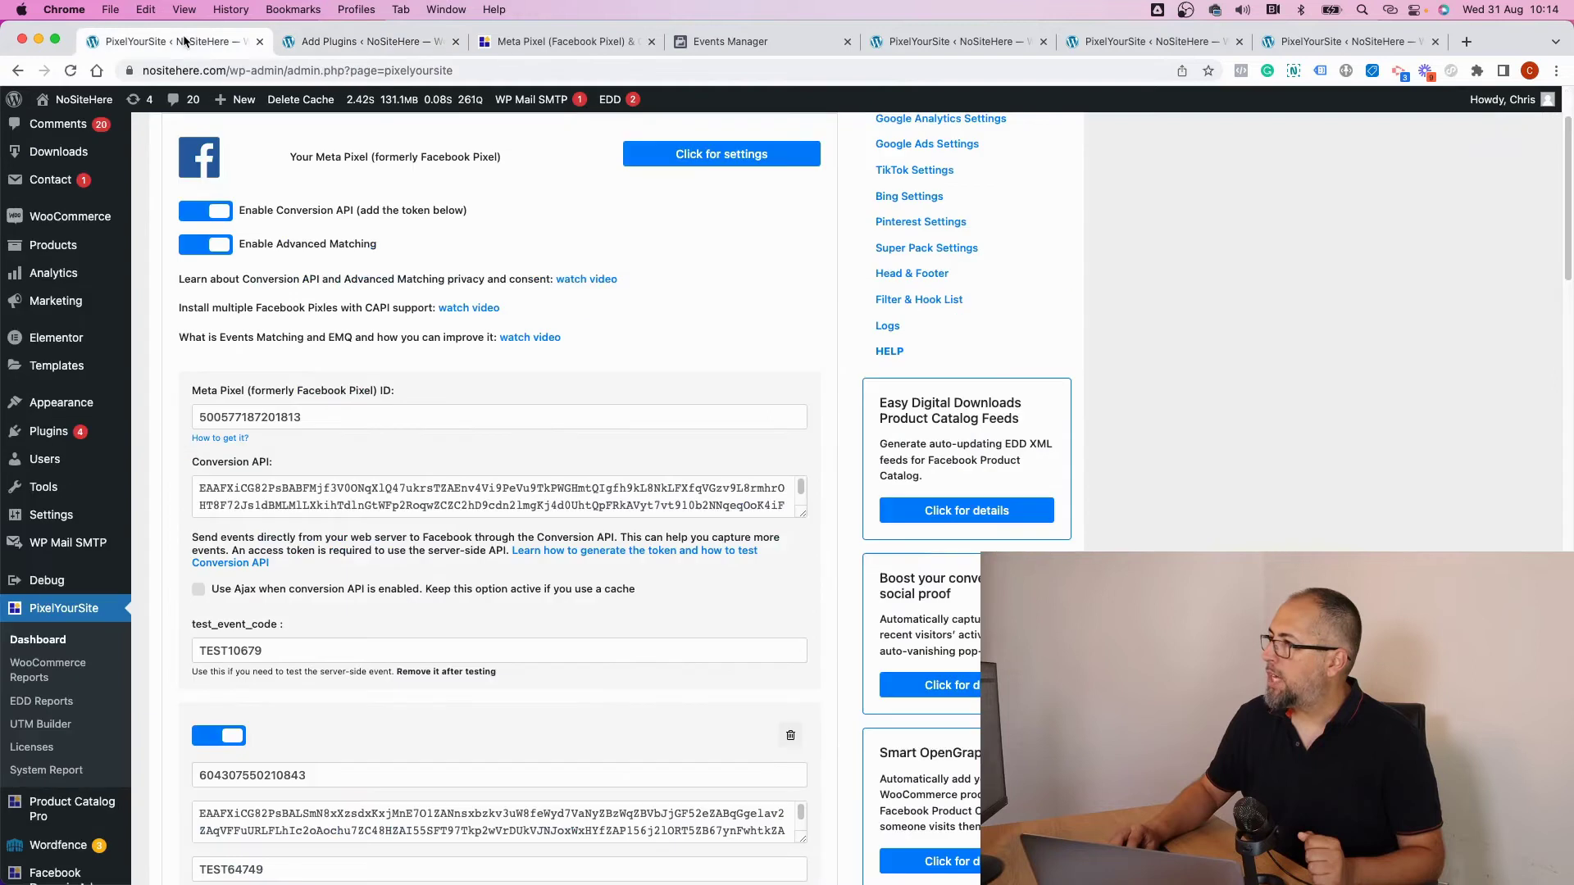
{"action": "triple_click", "coordinate": [436, 490]}
{"action": "key", "text": "super+v"}
{"action": "scroll", "coordinate": [455, 446], "scroll_direction": "down", "scroll_amount": 15}
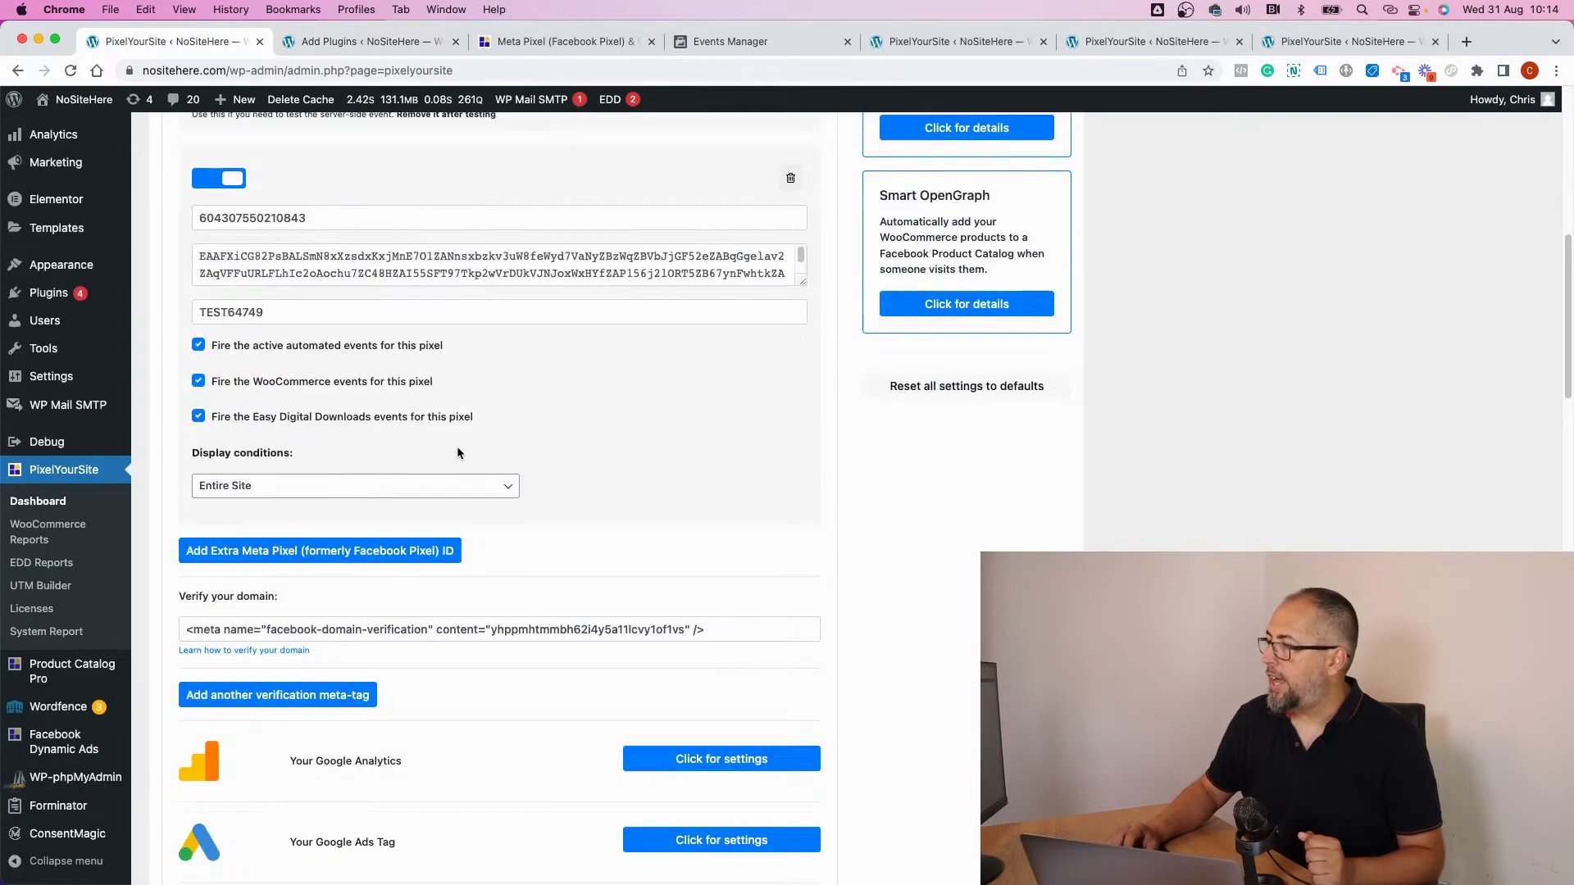
{"action": "scroll", "coordinate": [456, 446], "scroll_direction": "down", "scroll_amount": 10}
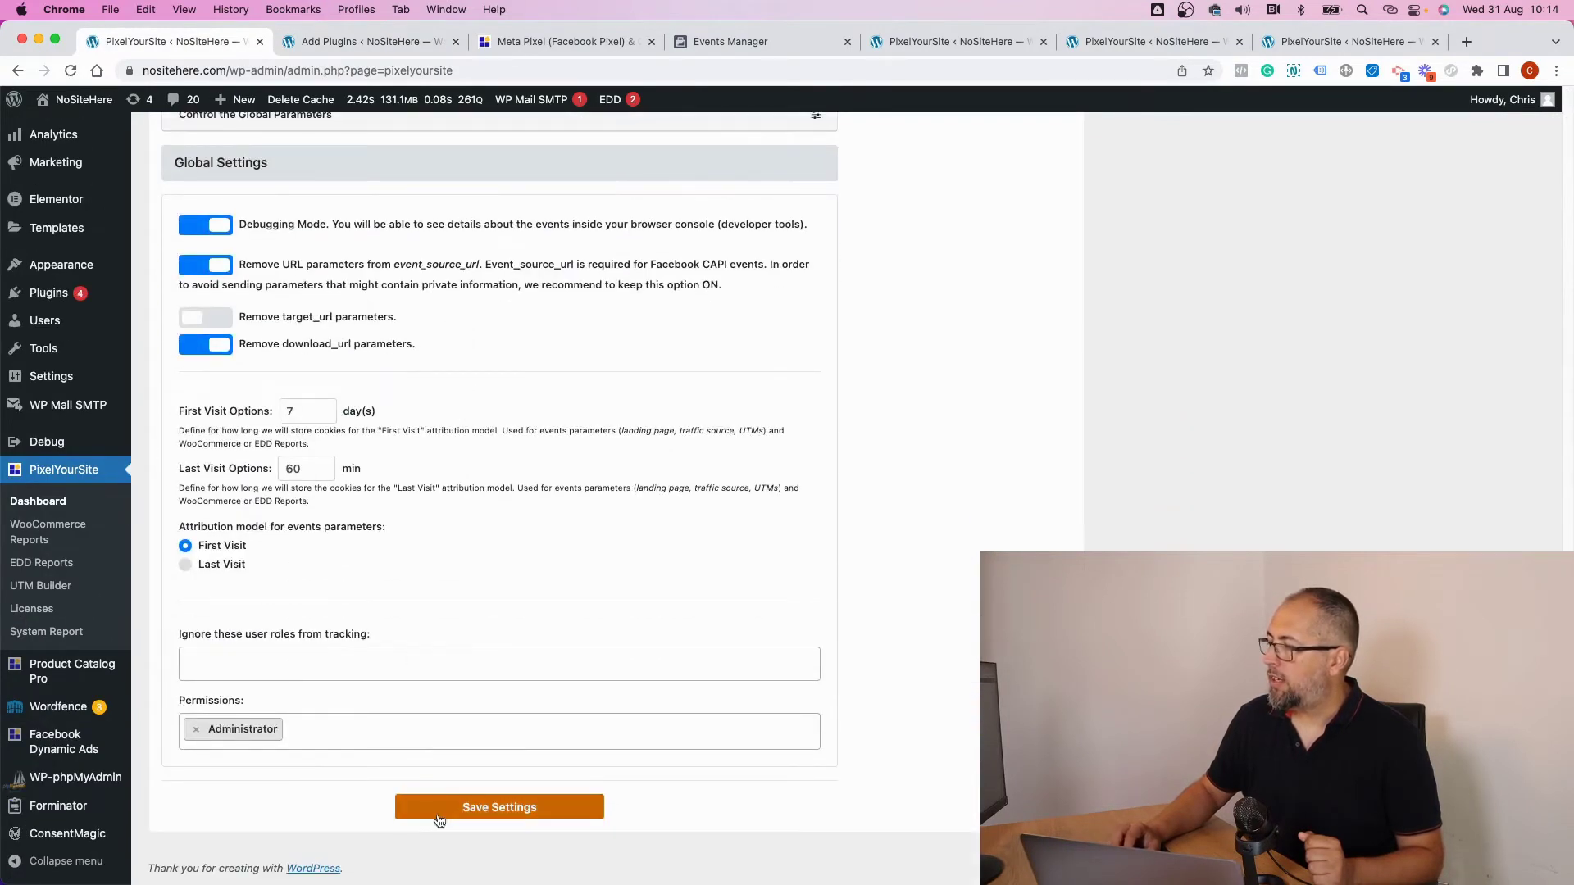
{"action": "scroll", "coordinate": [620, 500], "scroll_direction": "up", "scroll_amount": 15}
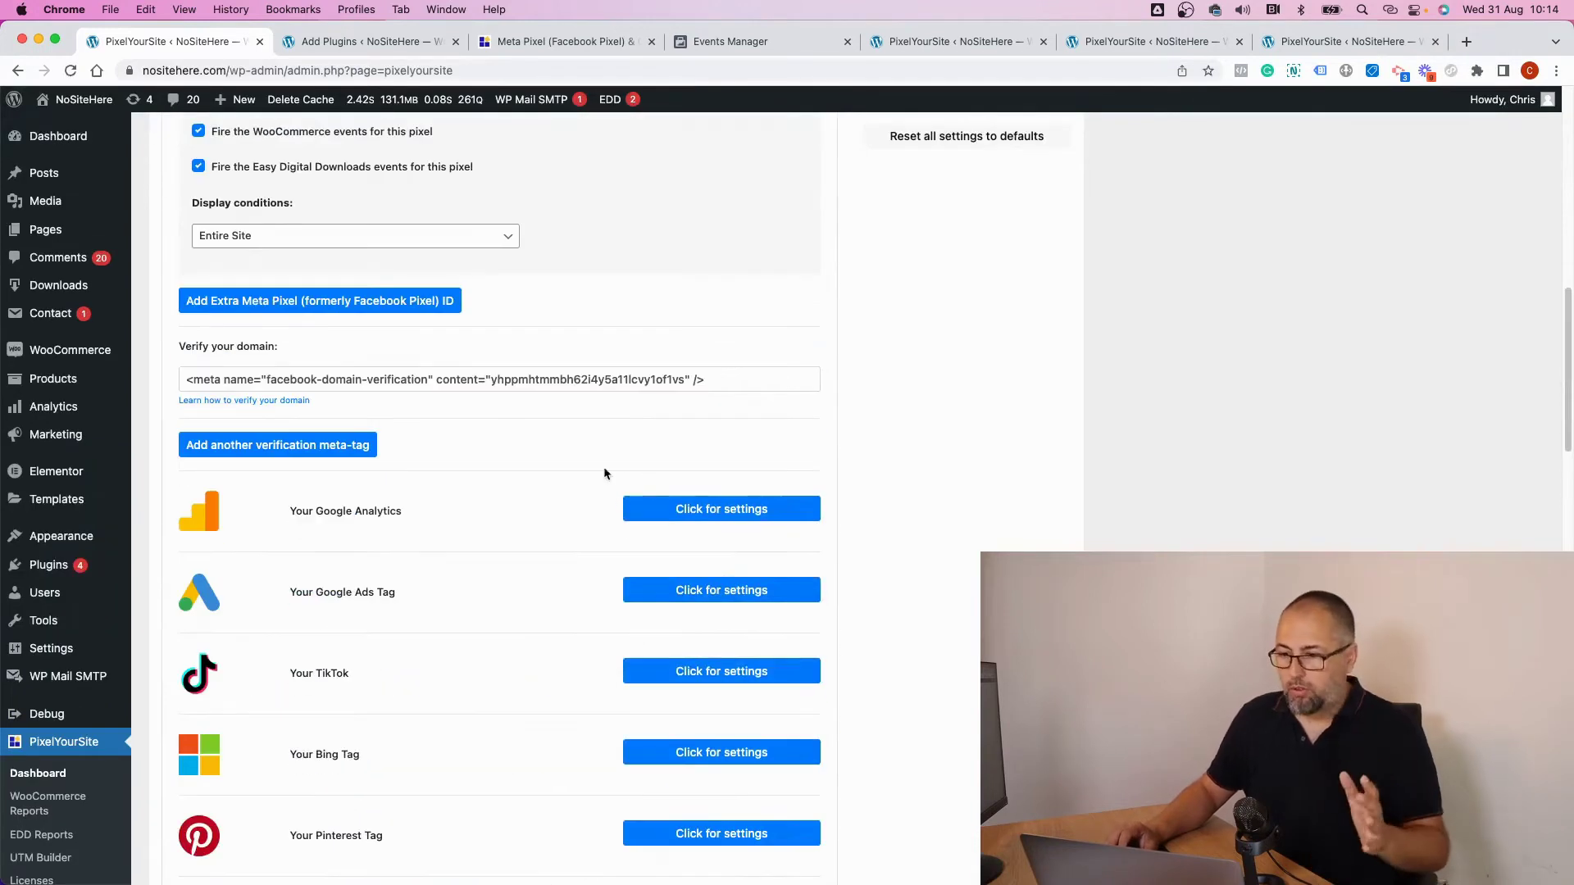
{"action": "scroll", "coordinate": [563, 343], "scroll_direction": "up", "scroll_amount": 5}
{"action": "scroll", "coordinate": [562, 343], "scroll_direction": "up", "scroll_amount": 3}
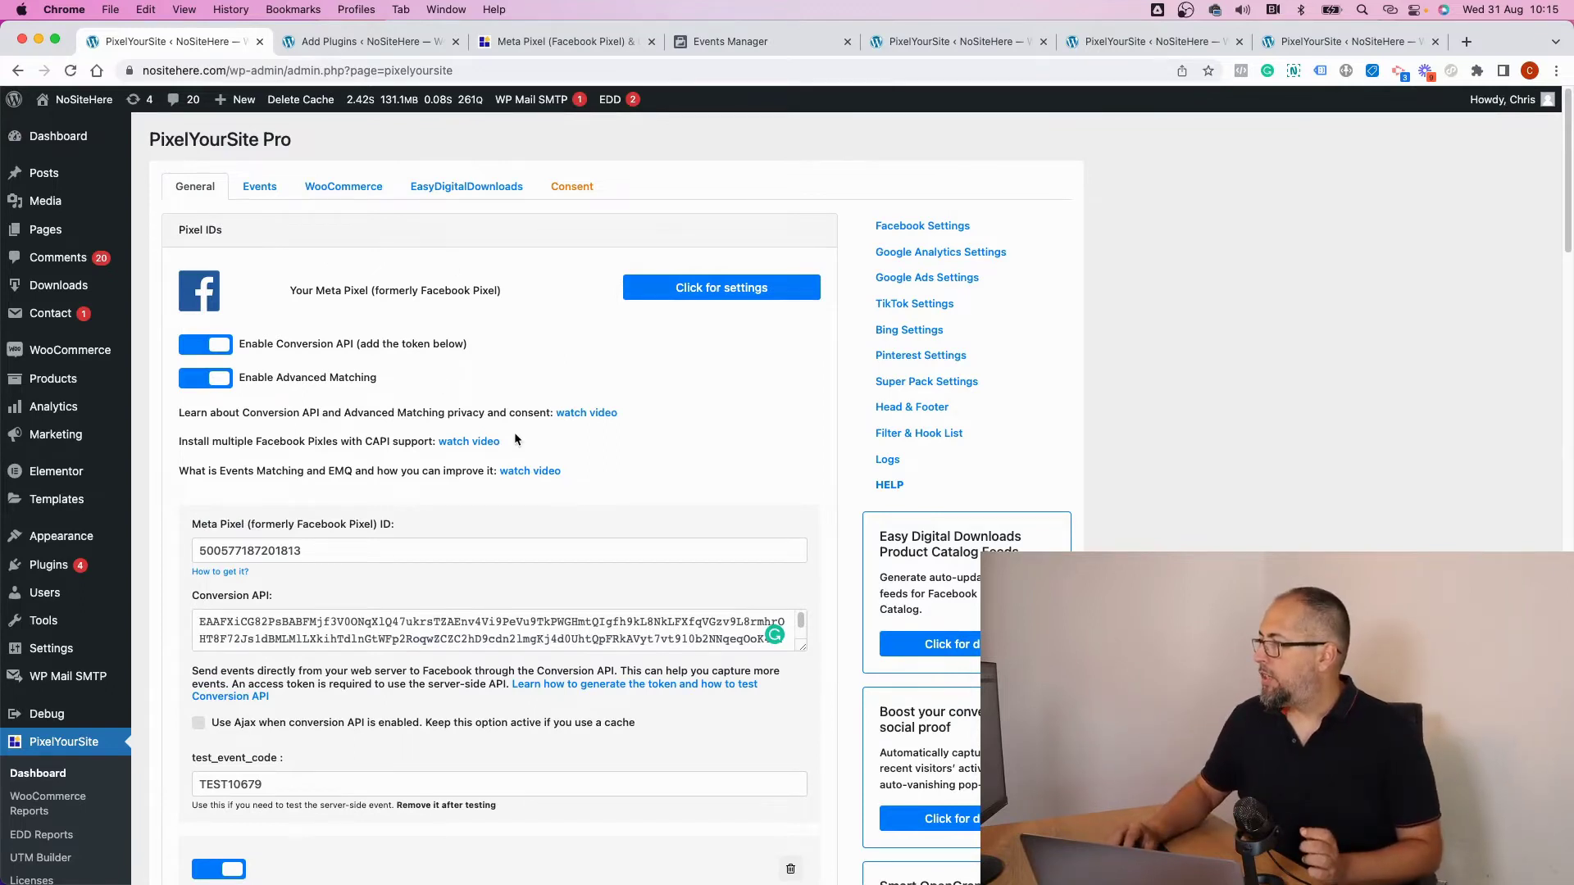
{"action": "scroll", "coordinate": [514, 432], "scroll_direction": "down", "scroll_amount": 10}
{"action": "scroll", "coordinate": [516, 433], "scroll_direction": "down", "scroll_amount": 12}
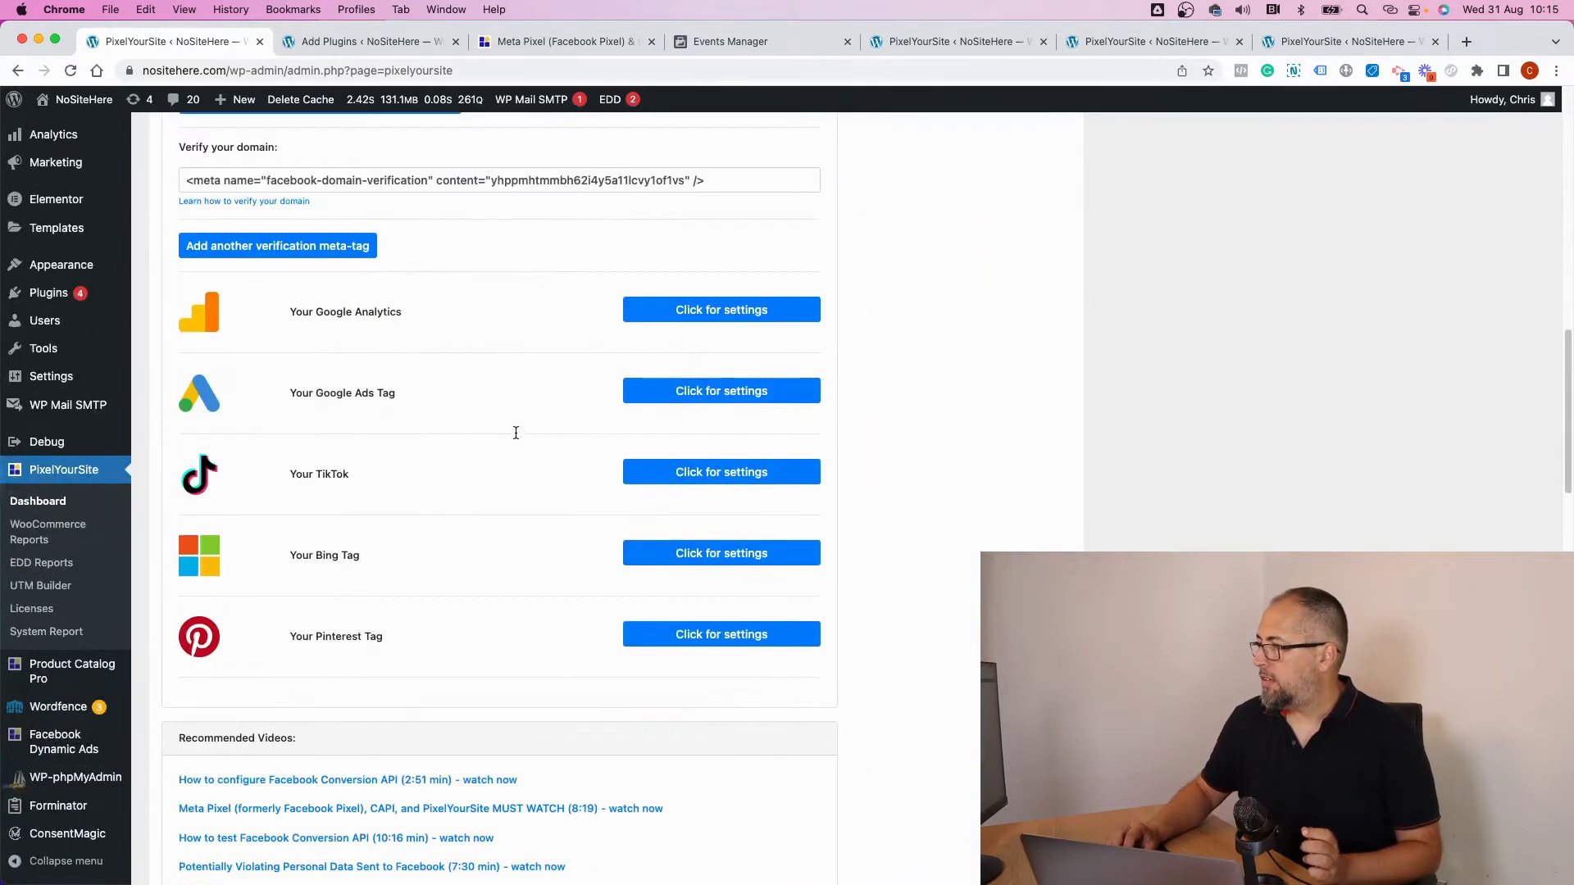
{"action": "scroll", "coordinate": [515, 439], "scroll_direction": "down", "scroll_amount": 1}
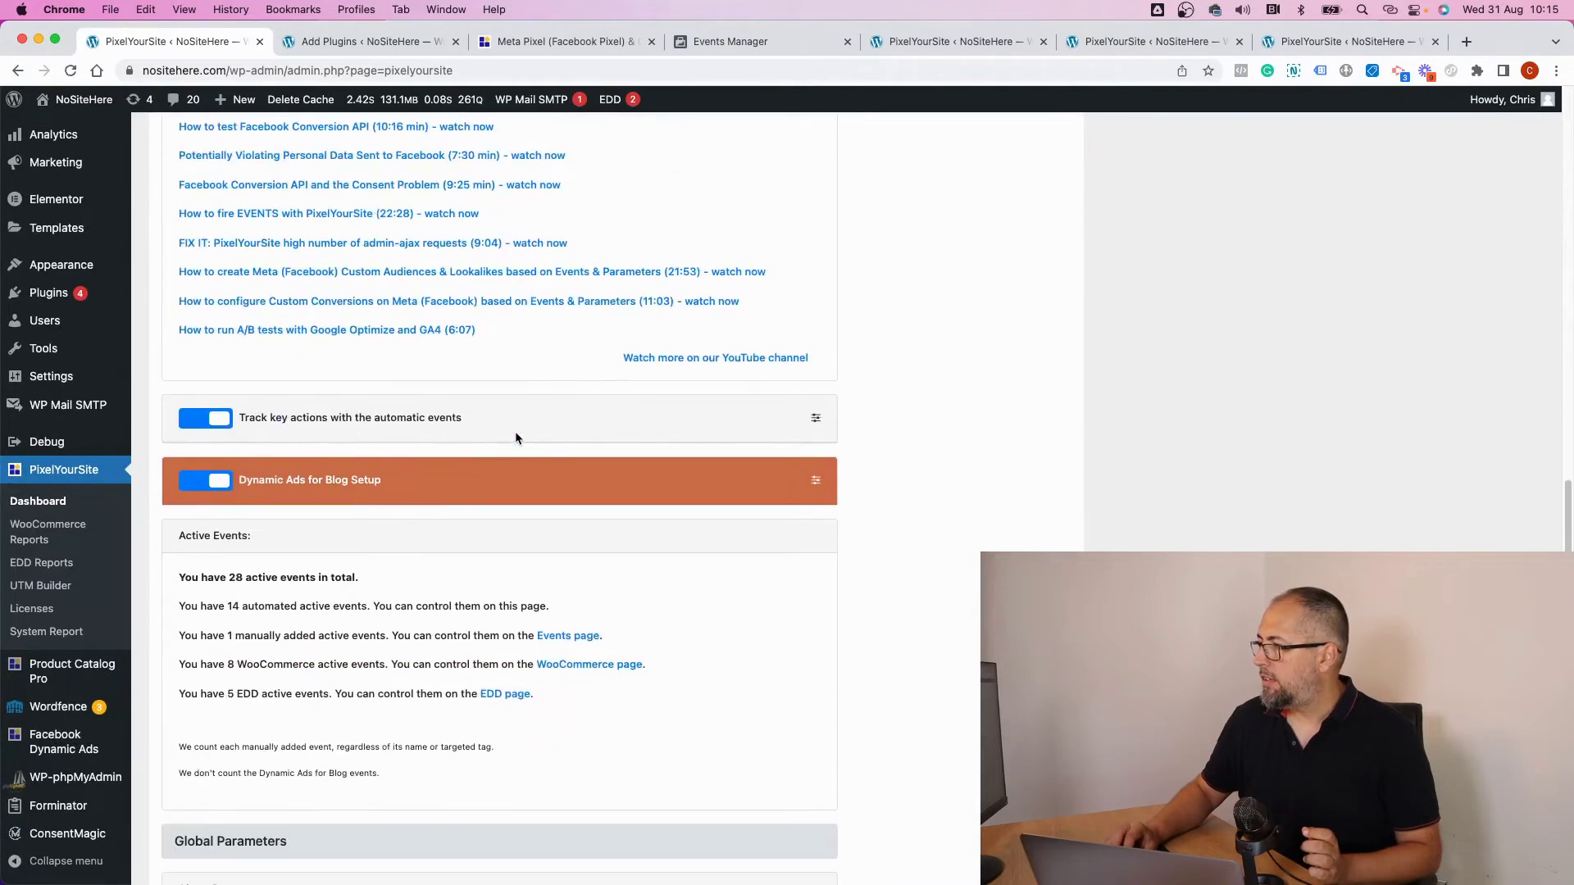
Step: Expand the automatic events list and inspect internal links and downloads options, with tracking on
{"action": "left_click", "coordinate": [815, 422]}
{"action": "scroll", "coordinate": [663, 445], "scroll_direction": "down", "scroll_amount": 3}
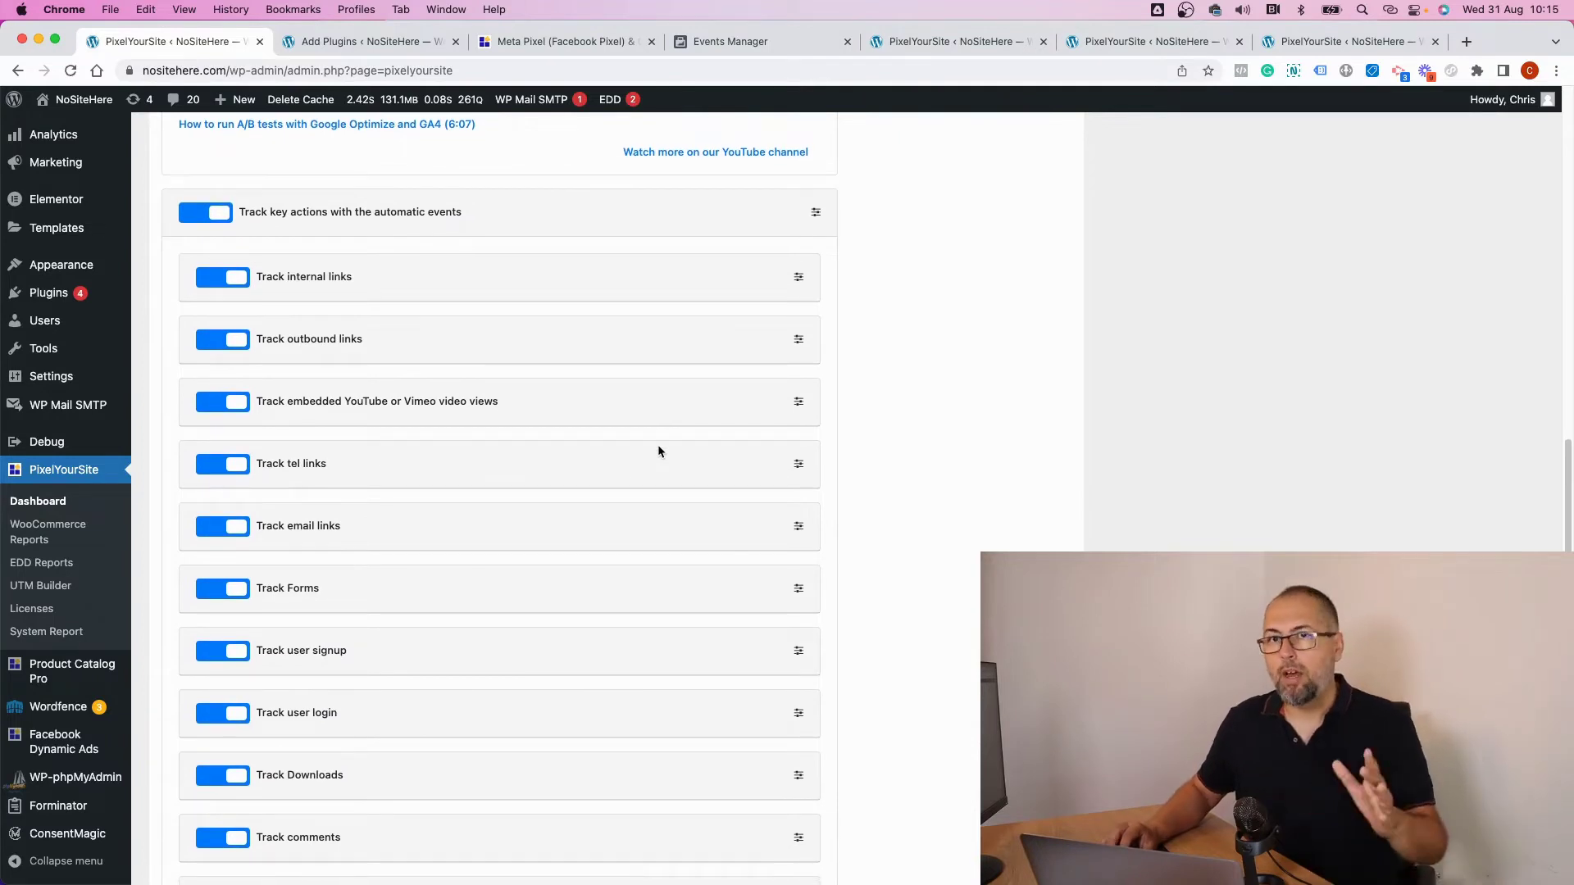
{"action": "scroll", "coordinate": [657, 450], "scroll_direction": "down", "scroll_amount": 1}
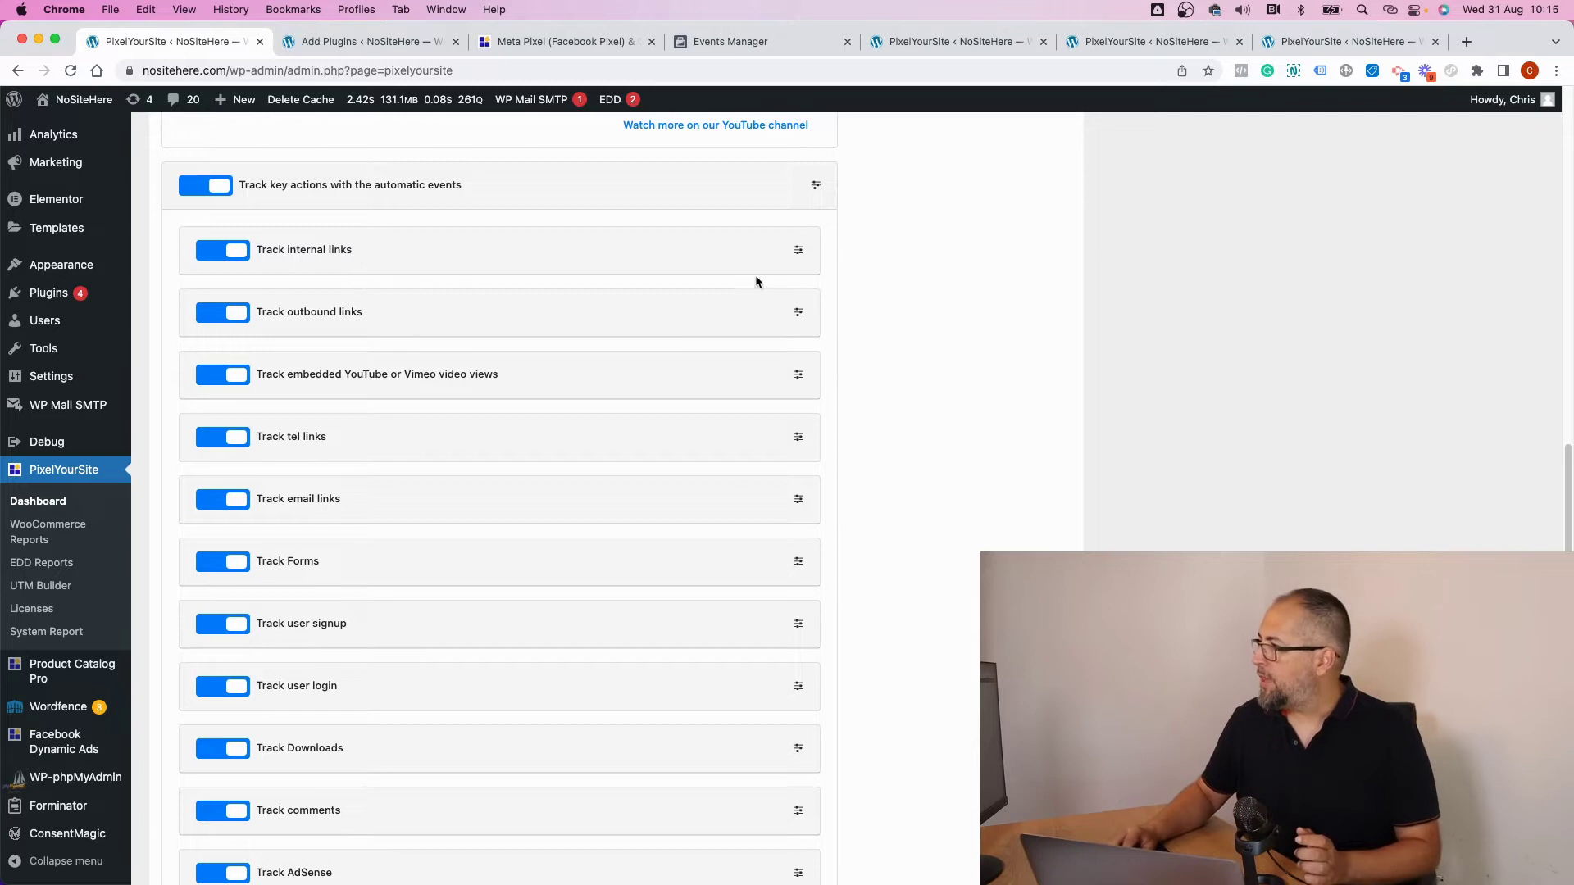
{"action": "left_click", "coordinate": [796, 254]}
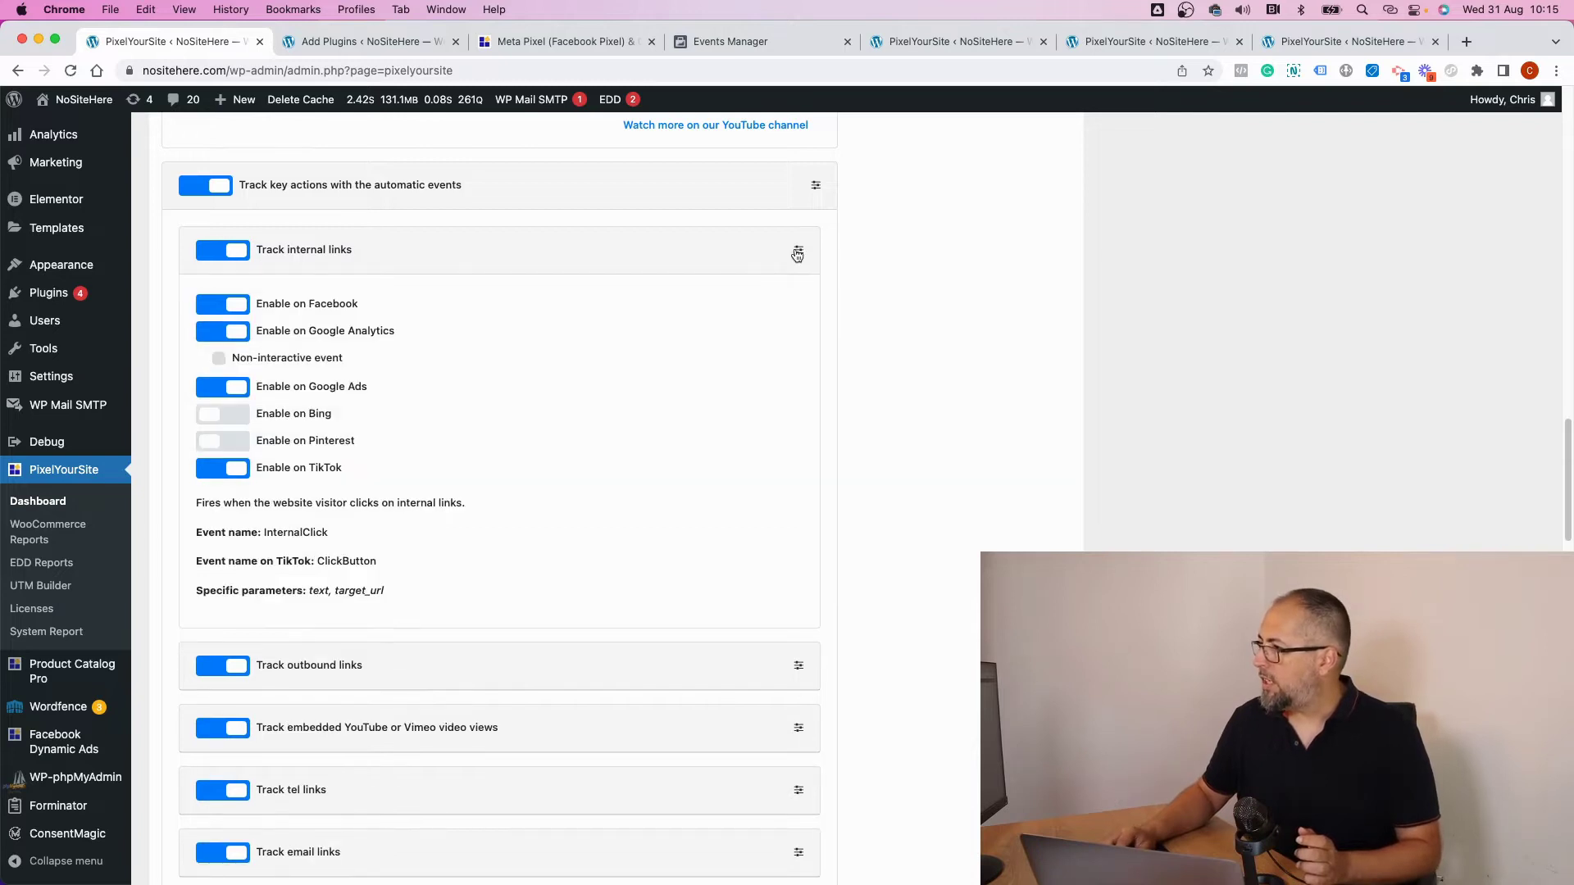
{"action": "left_click", "coordinate": [797, 253]}
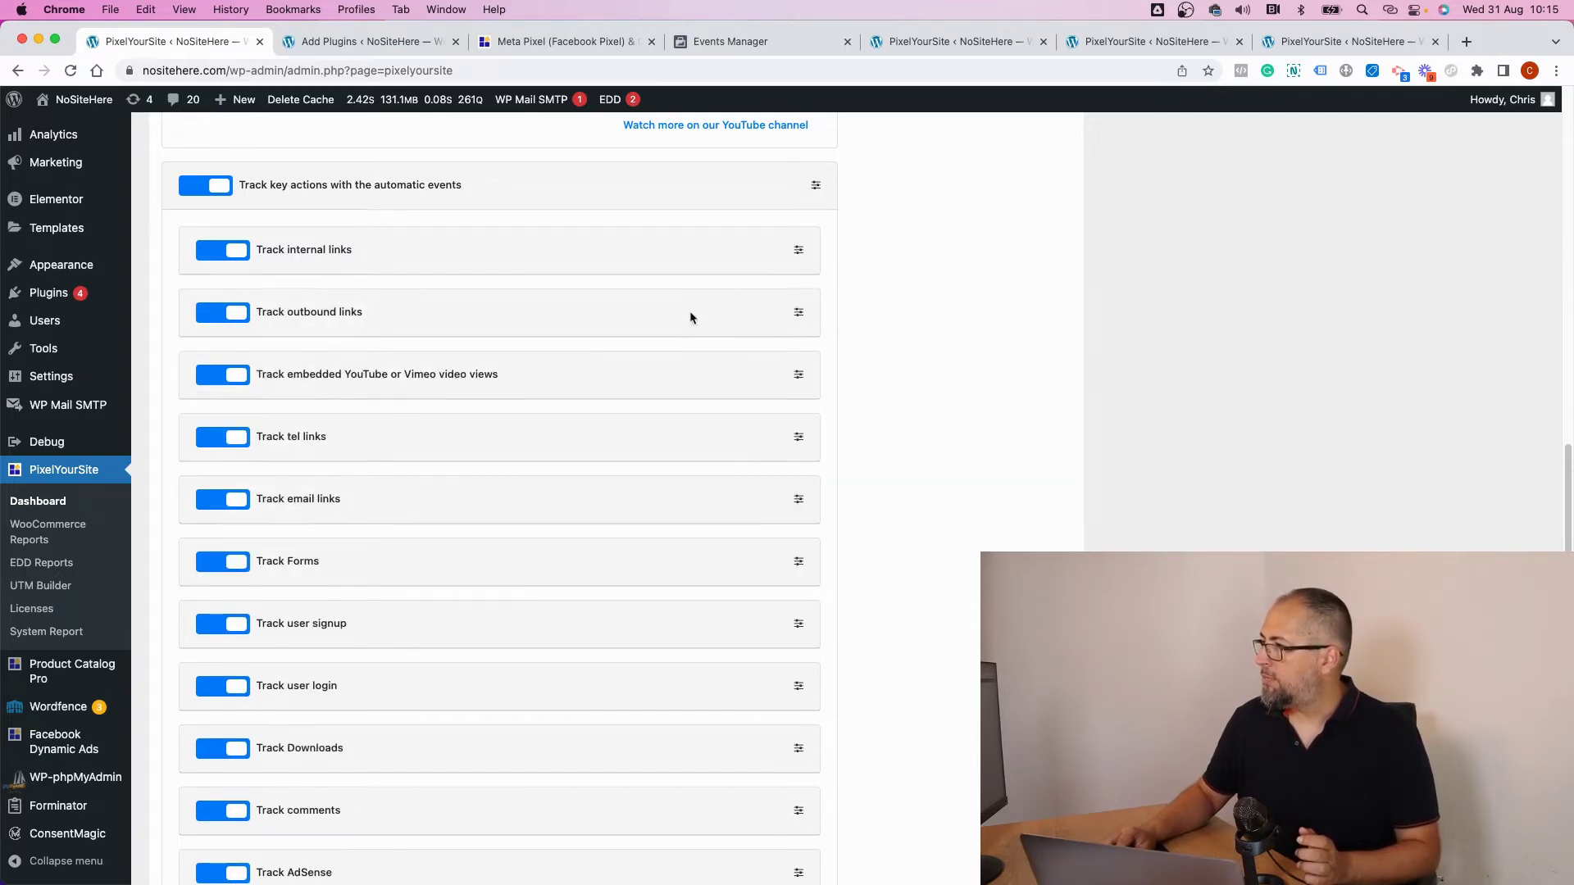
{"action": "scroll", "coordinate": [562, 374], "scroll_direction": "down", "scroll_amount": 2}
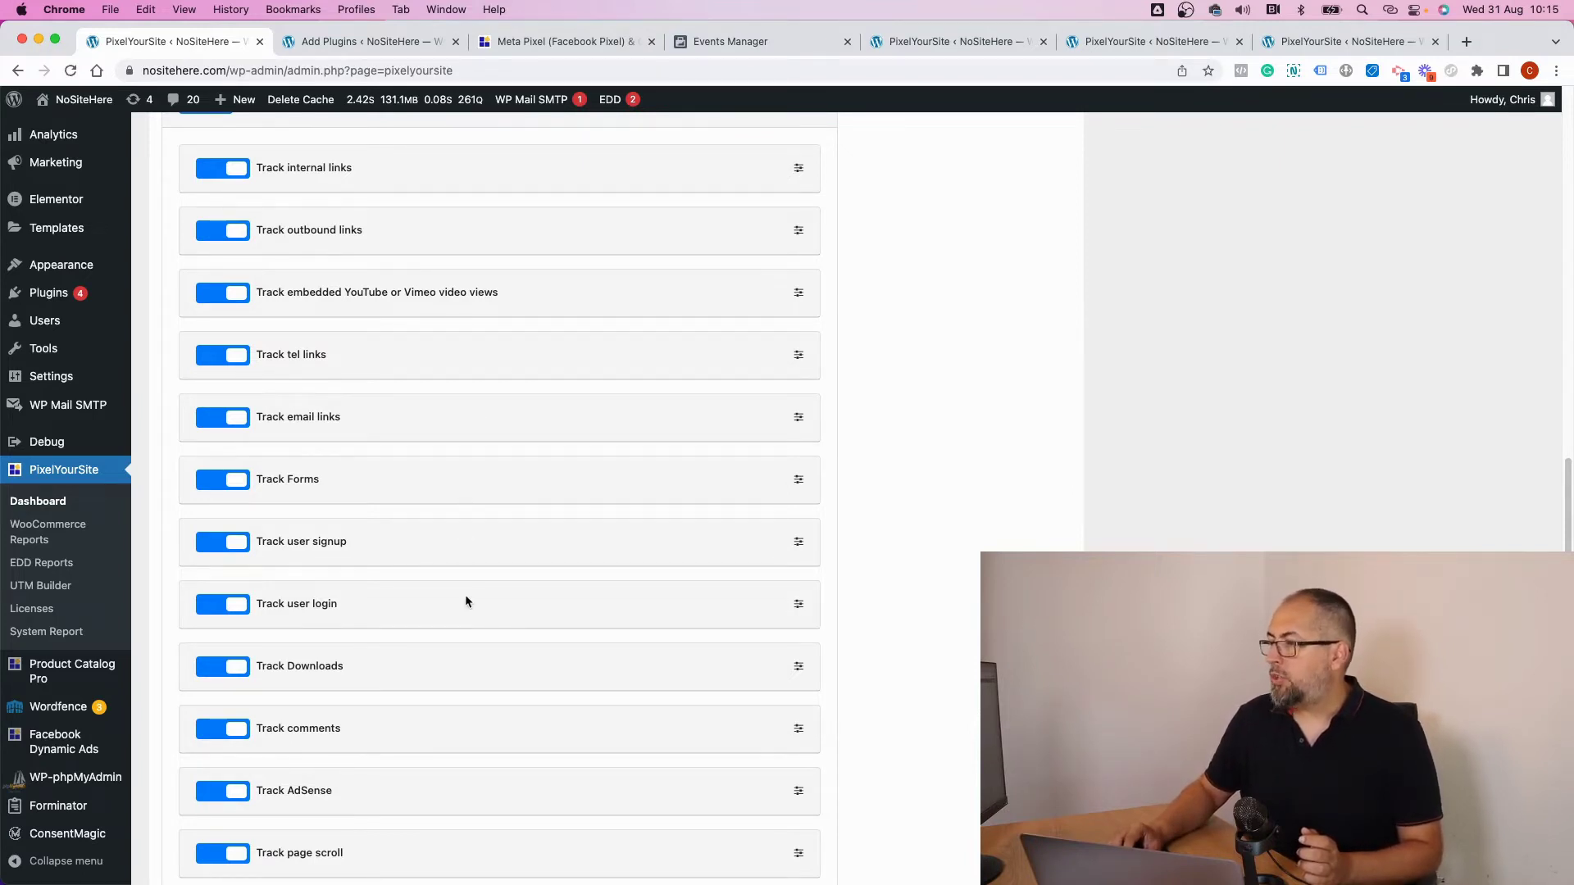
{"action": "scroll", "coordinate": [456, 671], "scroll_direction": "down", "scroll_amount": 1}
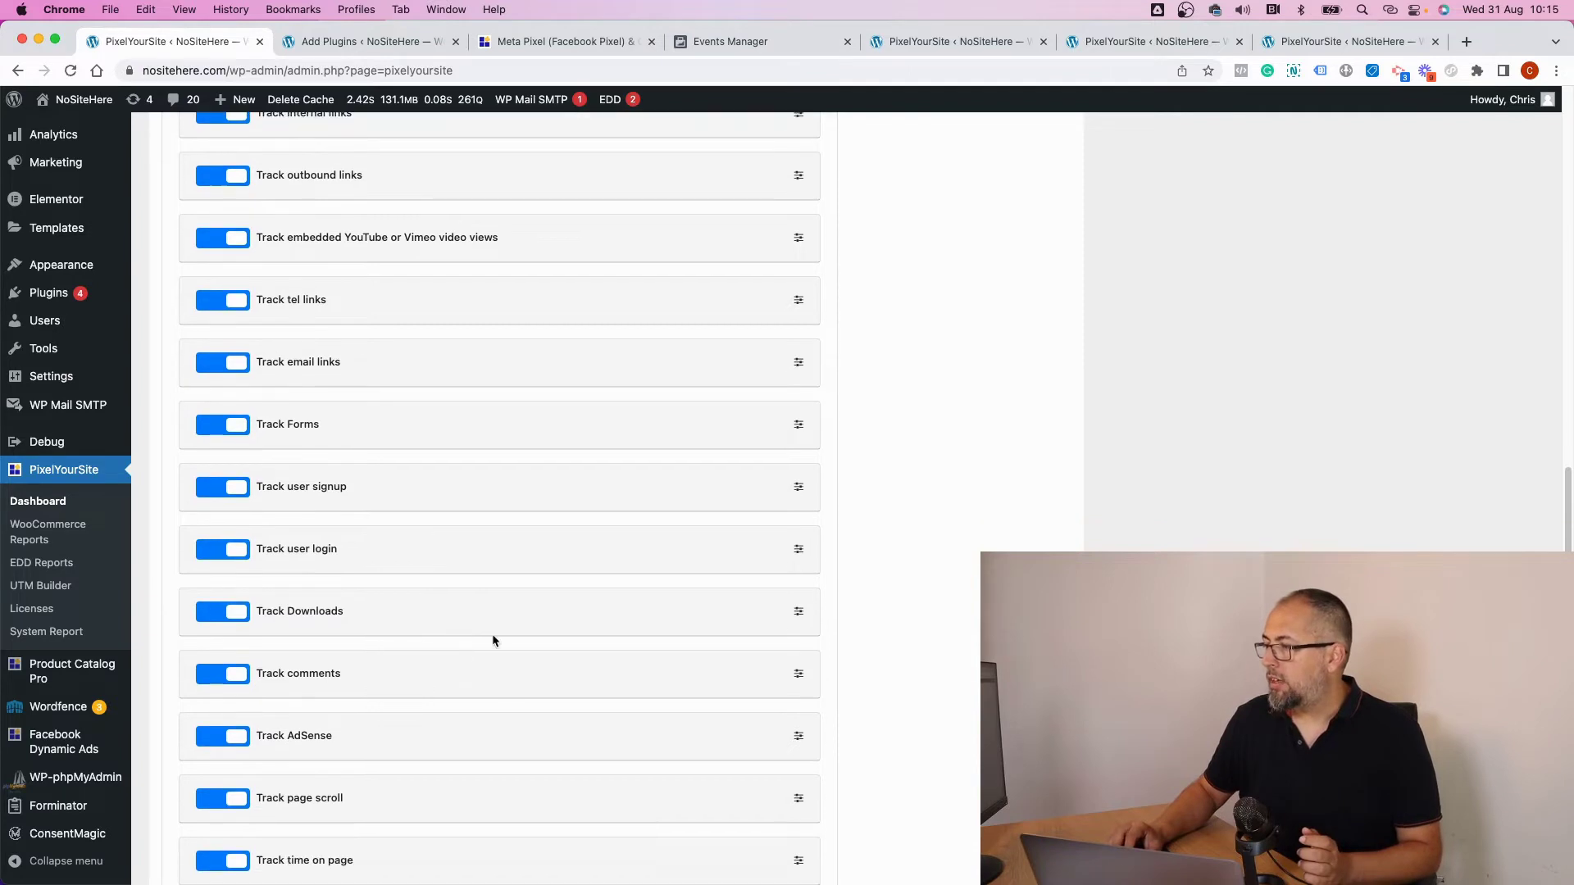
{"action": "left_click", "coordinate": [800, 612]}
{"action": "scroll", "coordinate": [572, 615], "scroll_direction": "down", "scroll_amount": 3}
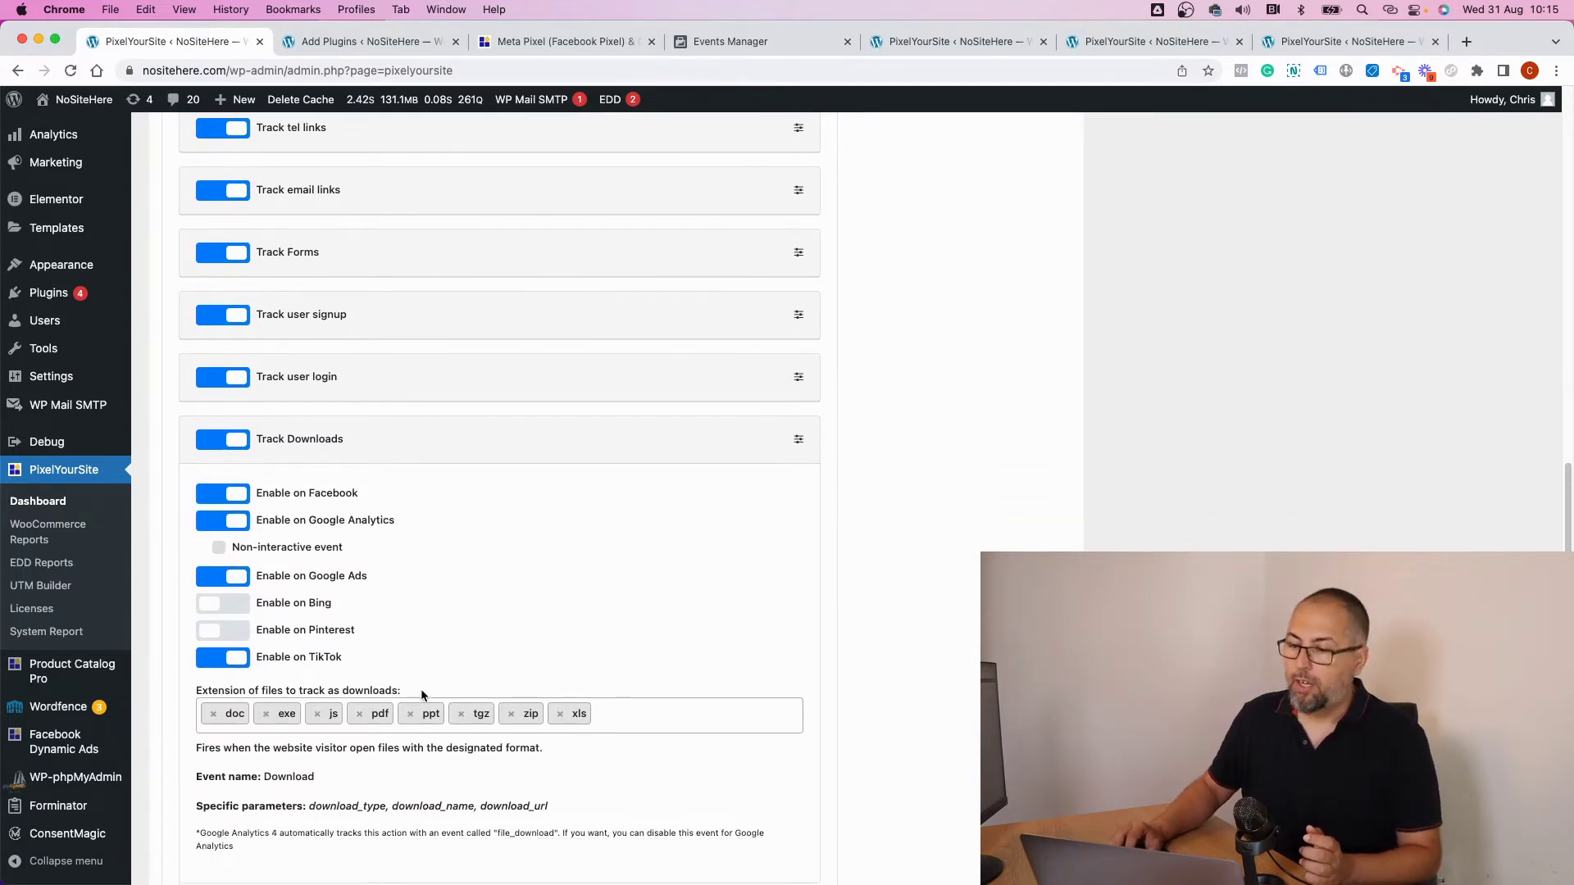
{"action": "left_click", "coordinate": [797, 442]}
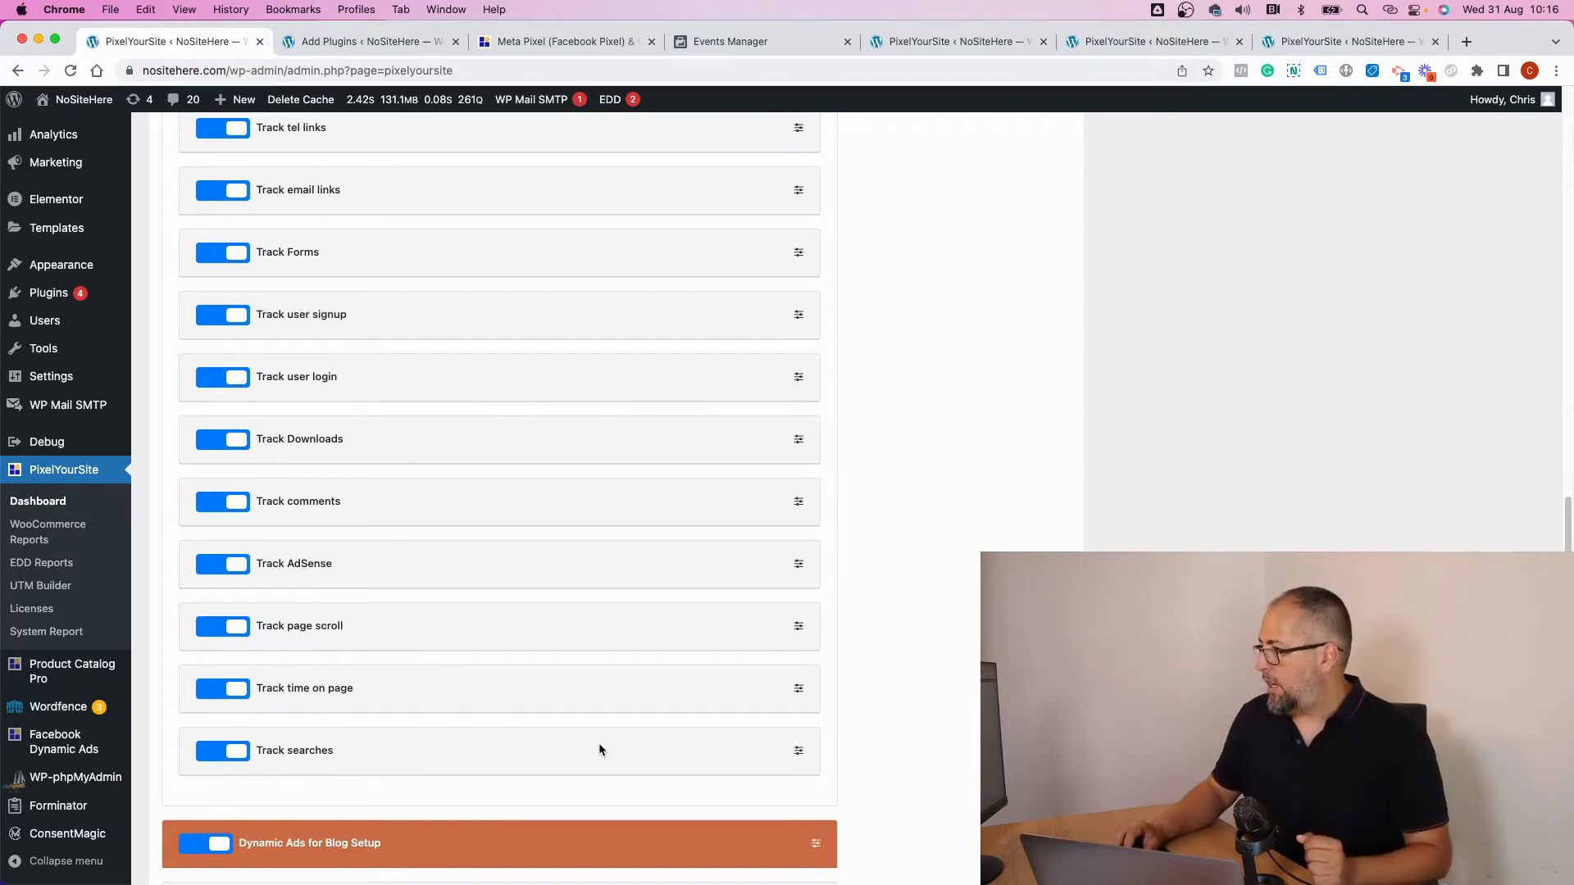
Step: Expand Control the Global Parameters, check all toggles are on, and scroll back up
{"action": "scroll", "coordinate": [602, 741], "scroll_direction": "down", "scroll_amount": 7}
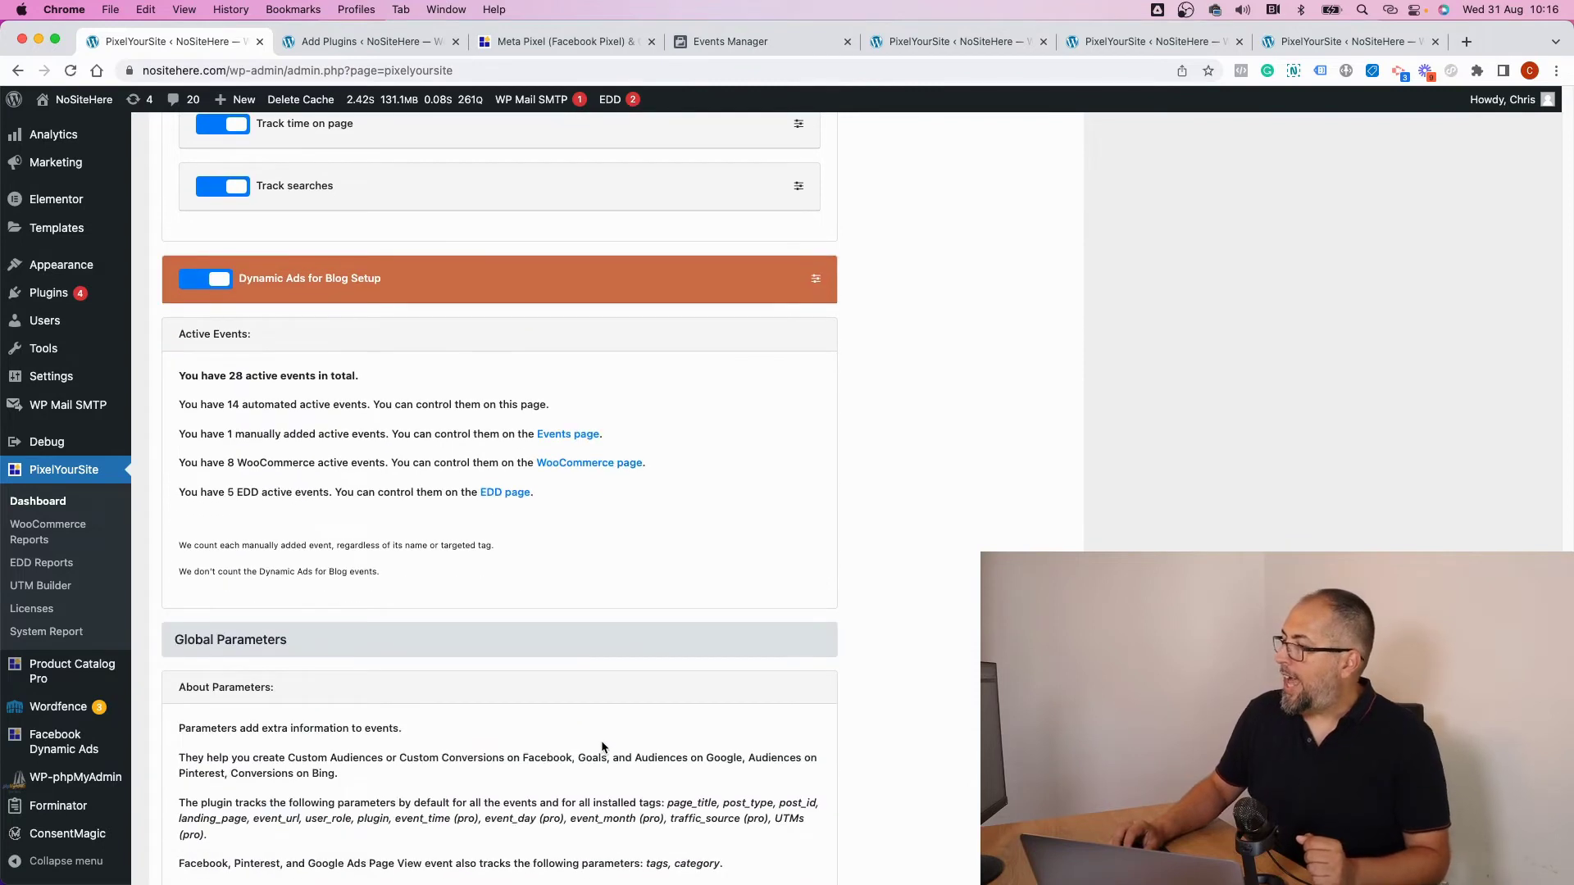
{"action": "scroll", "coordinate": [602, 740], "scroll_direction": "up", "scroll_amount": 2}
{"action": "scroll", "coordinate": [602, 742], "scroll_direction": "down", "scroll_amount": 2}
{"action": "scroll", "coordinate": [602, 746], "scroll_direction": "down", "scroll_amount": 6}
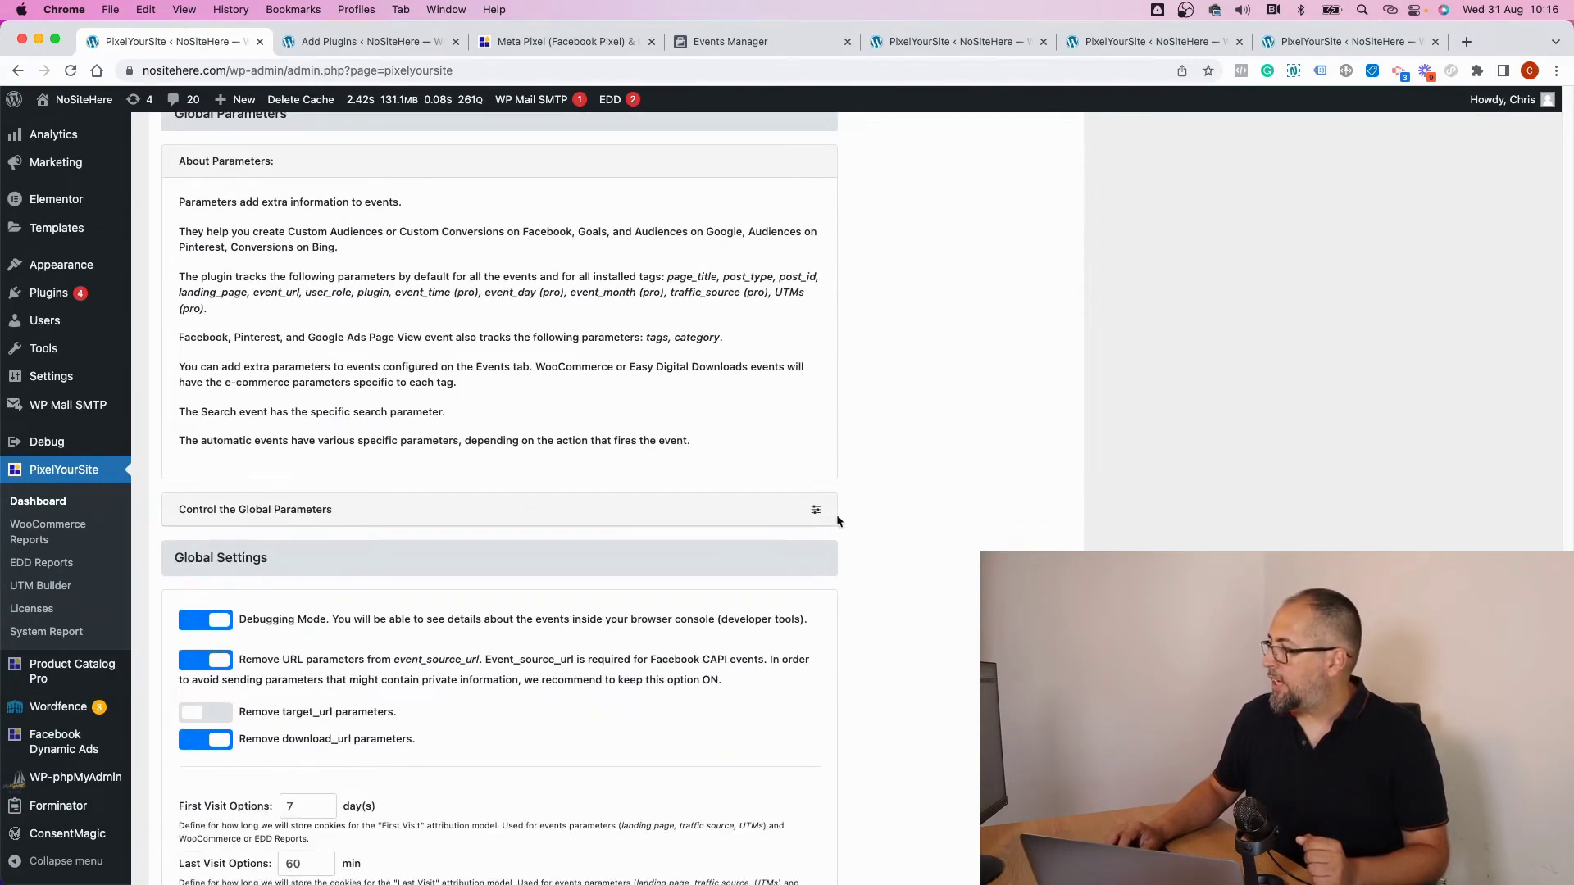
{"action": "left_click", "coordinate": [816, 510]}
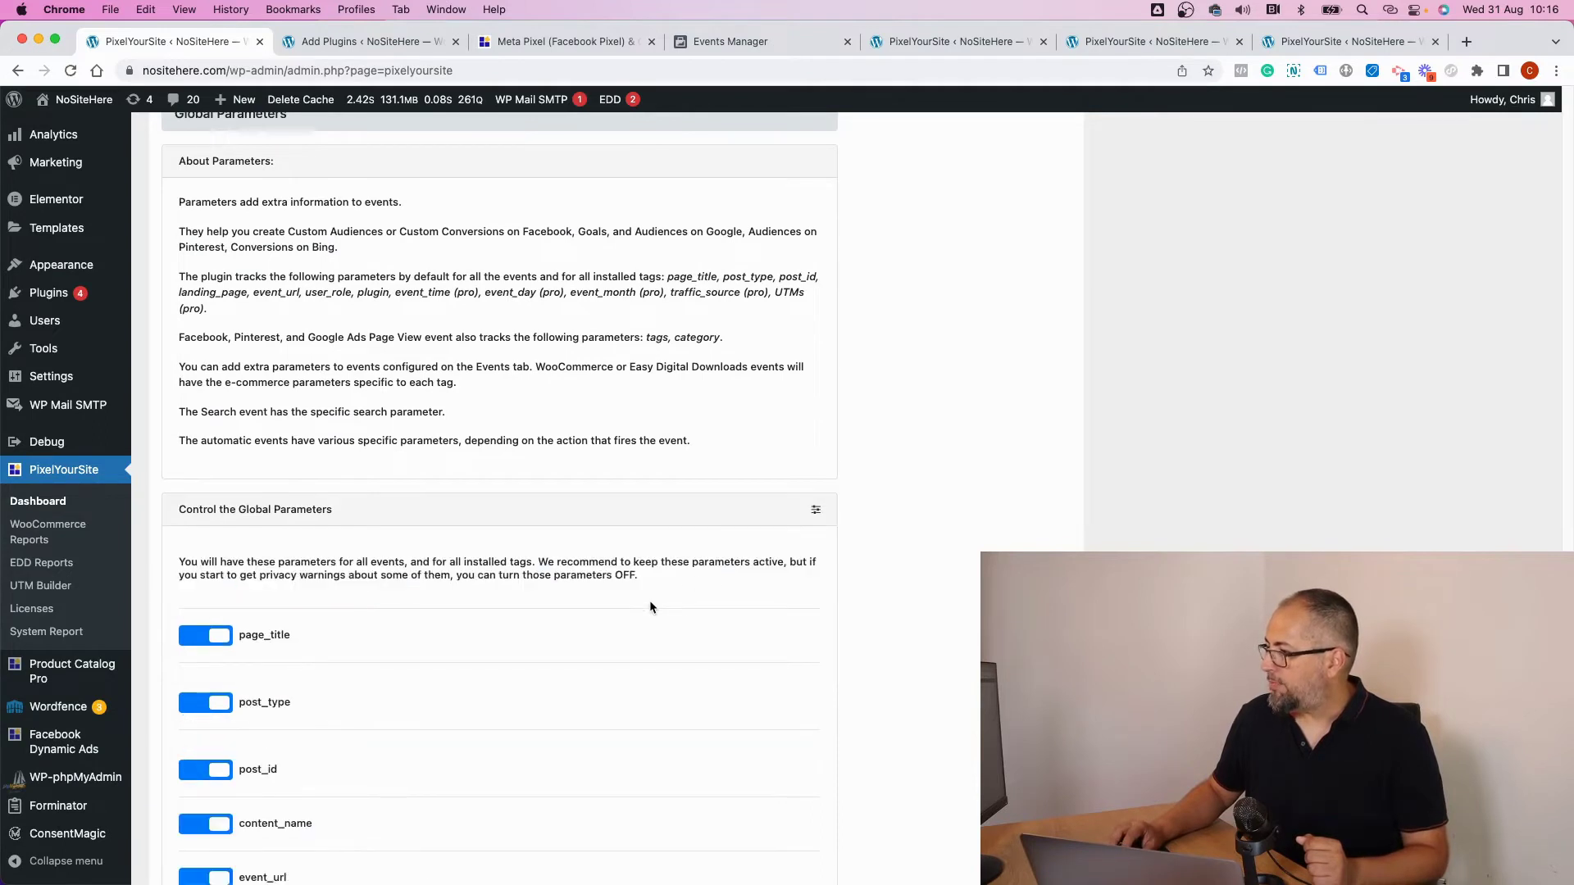
{"action": "scroll", "coordinate": [650, 607], "scroll_direction": "down", "scroll_amount": 5}
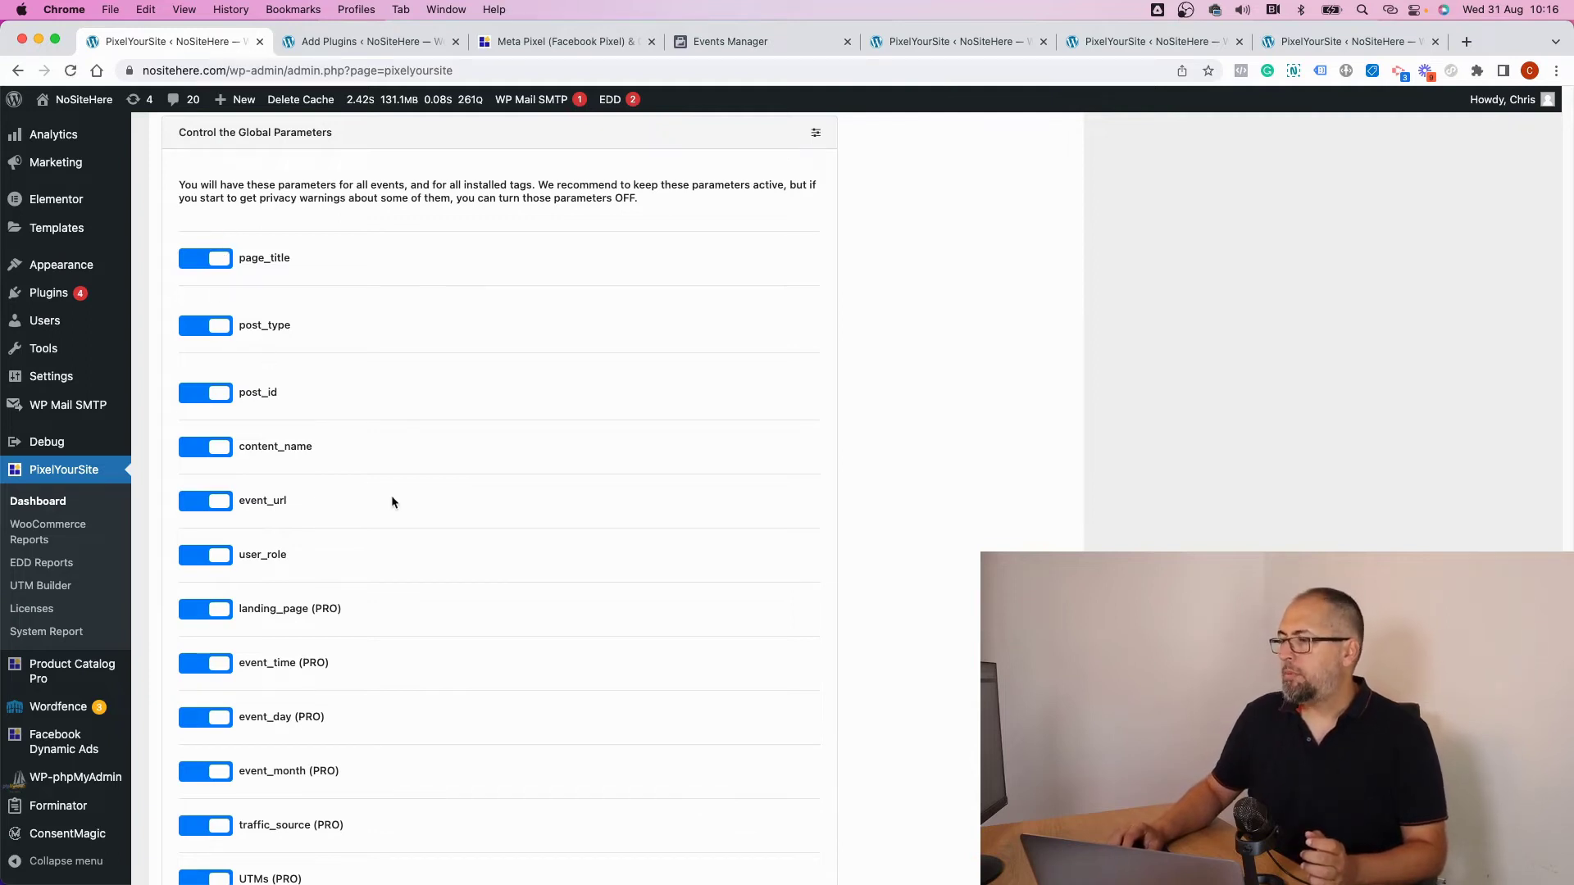
{"action": "scroll", "coordinate": [391, 500], "scroll_direction": "down", "scroll_amount": 1}
{"action": "scroll", "coordinate": [391, 500], "scroll_direction": "down", "scroll_amount": 8}
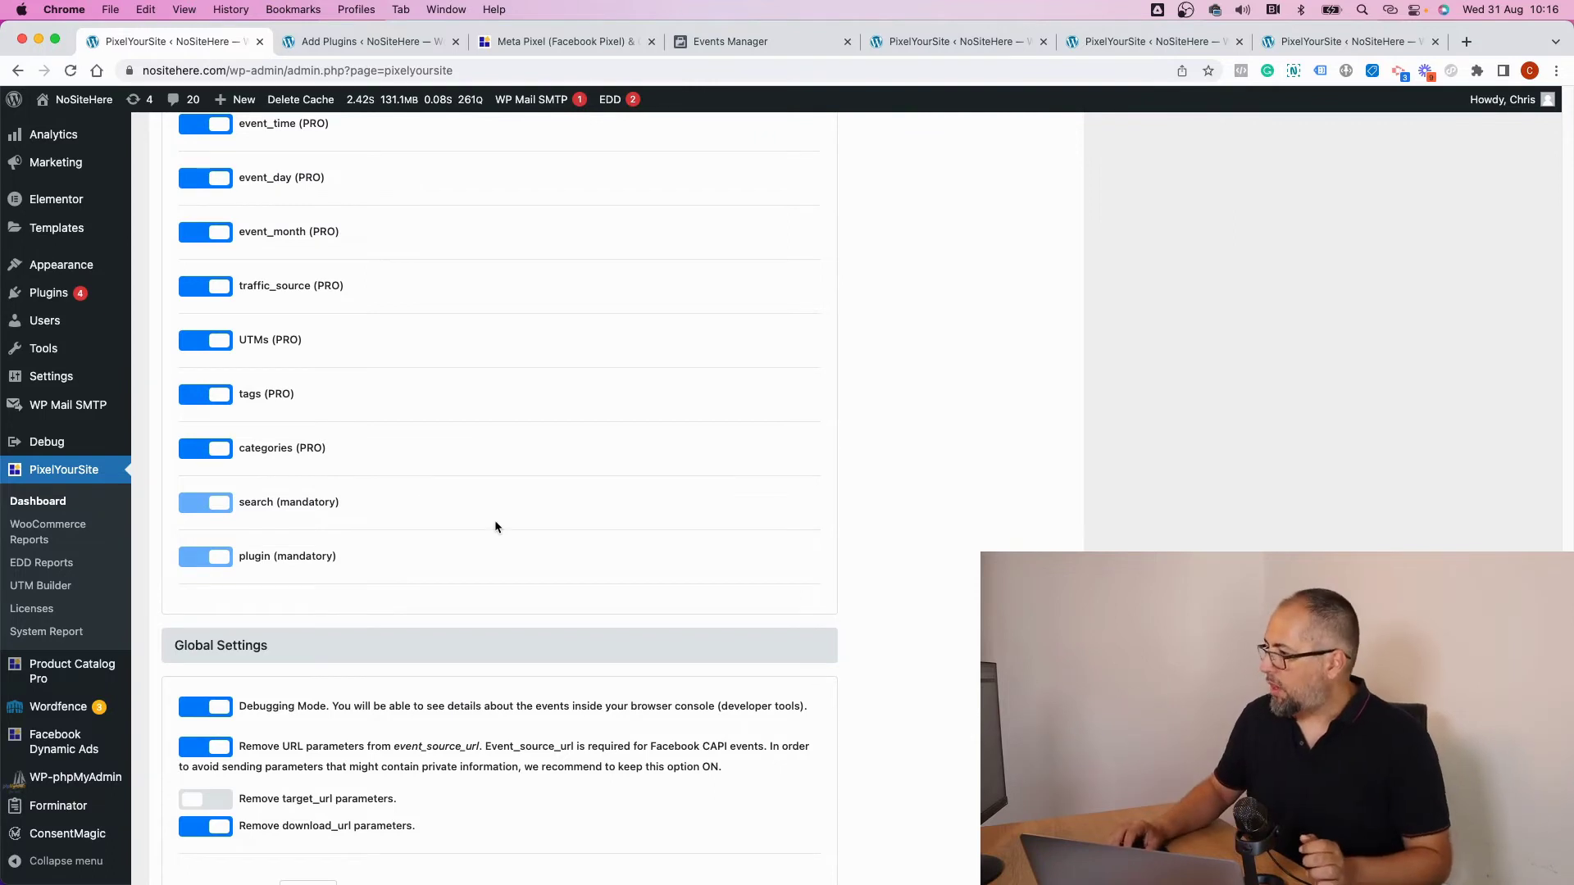
{"action": "scroll", "coordinate": [496, 520], "scroll_direction": "up", "scroll_amount": 5}
{"action": "scroll", "coordinate": [495, 525], "scroll_direction": "up", "scroll_amount": 20}
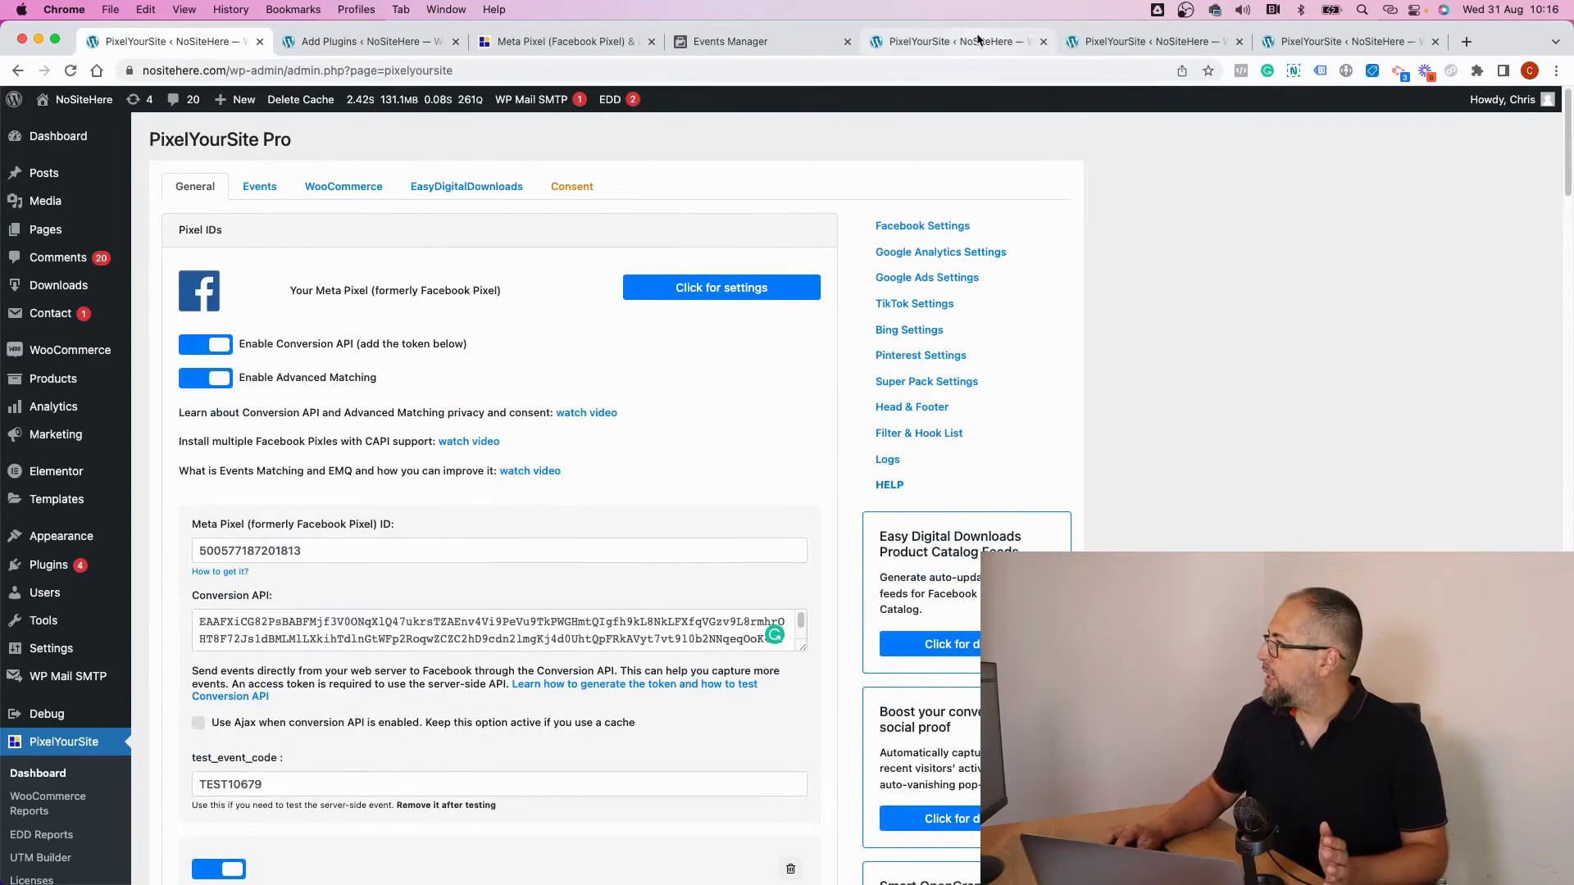
Step: Open the WooCommerce settings and review the Track Purchases options
{"action": "left_click", "coordinate": [1109, 43]}
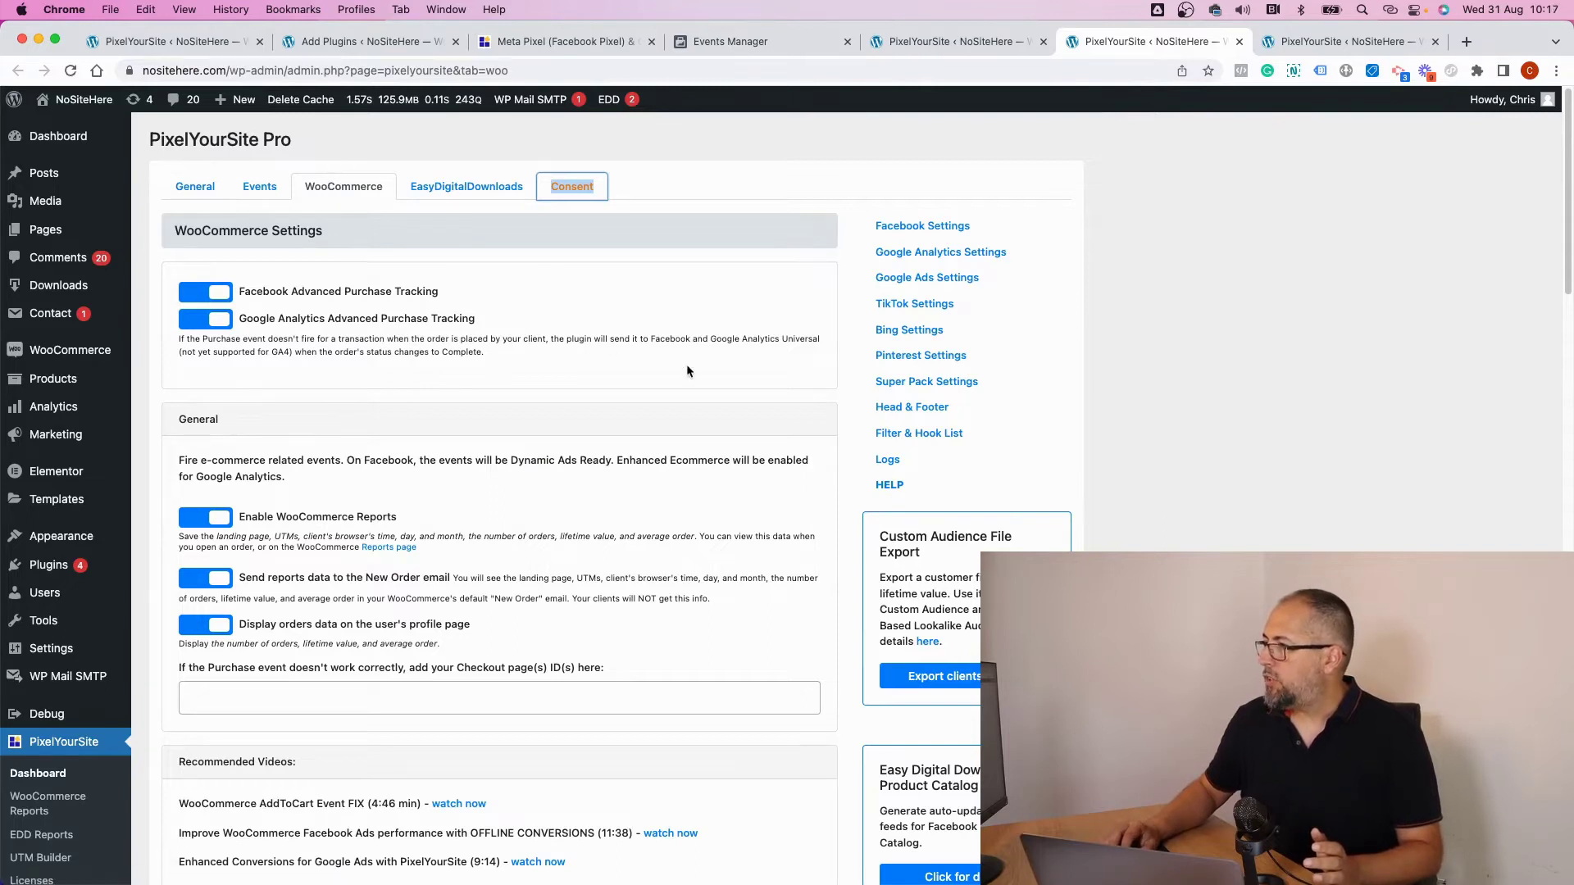
{"action": "scroll", "coordinate": [686, 366], "scroll_direction": "down", "scroll_amount": 3}
{"action": "scroll", "coordinate": [687, 371], "scroll_direction": "down", "scroll_amount": 10}
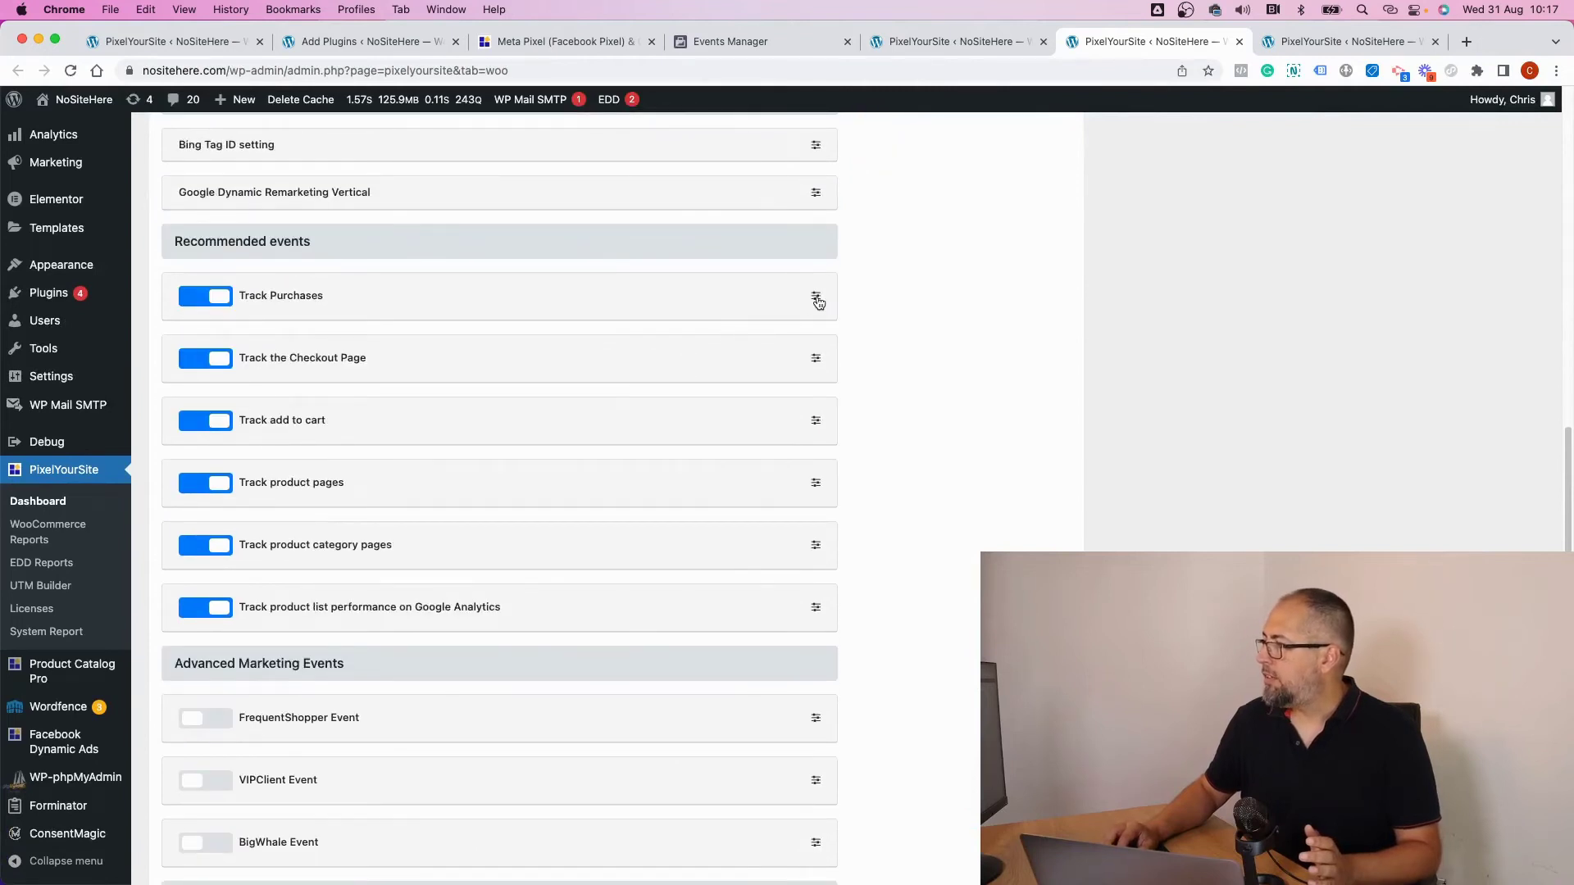
{"action": "left_click", "coordinate": [815, 297]}
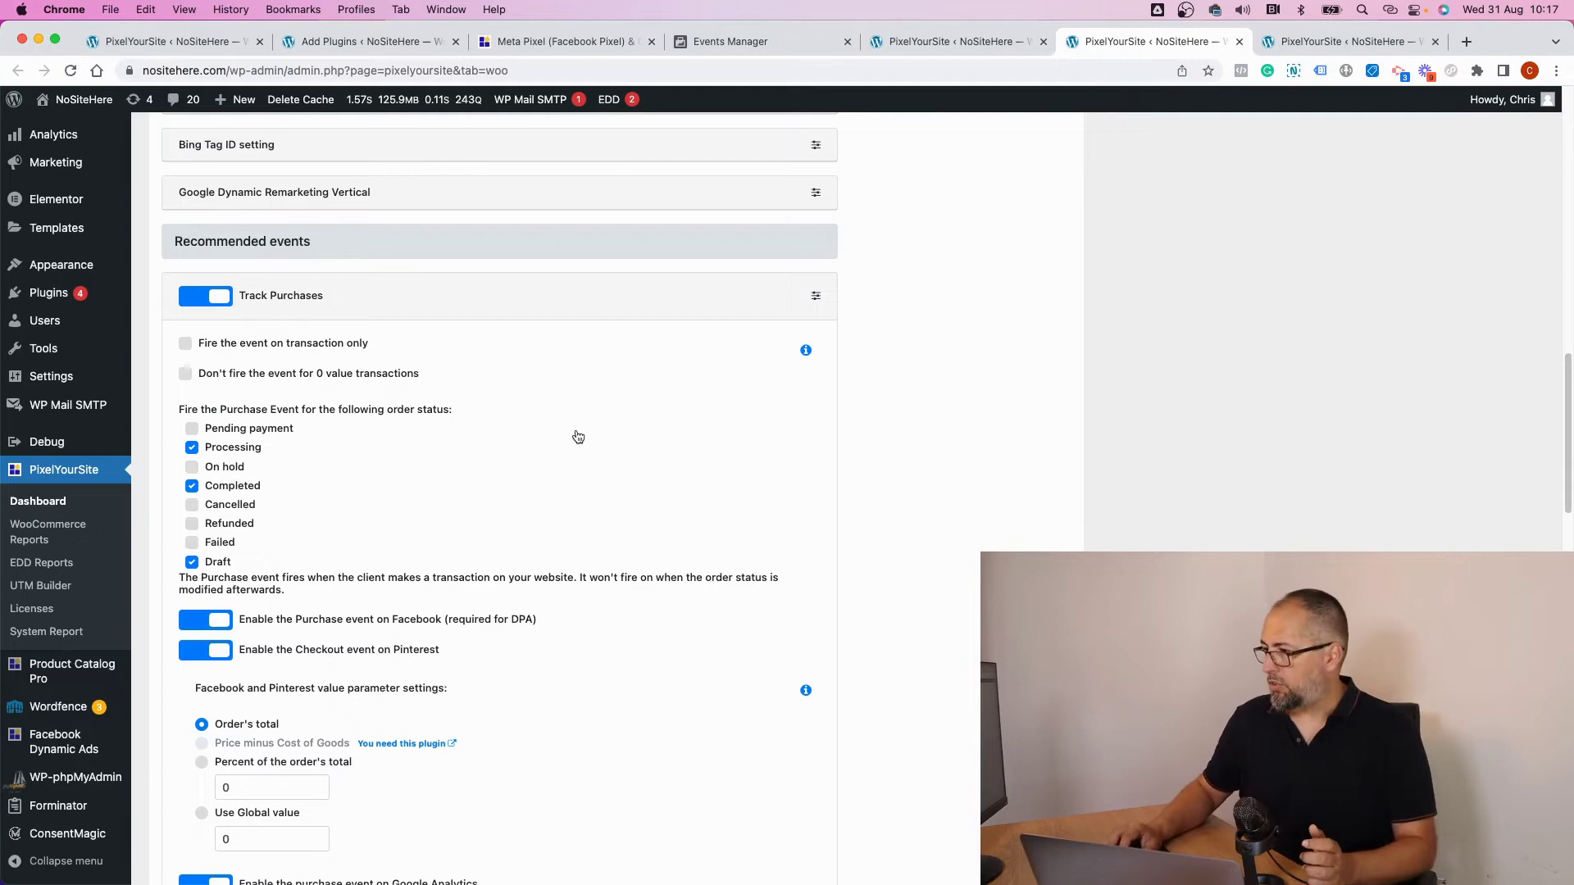
{"action": "scroll", "coordinate": [578, 436], "scroll_direction": "down", "scroll_amount": 1}
{"action": "scroll", "coordinate": [577, 437], "scroll_direction": "down", "scroll_amount": 5}
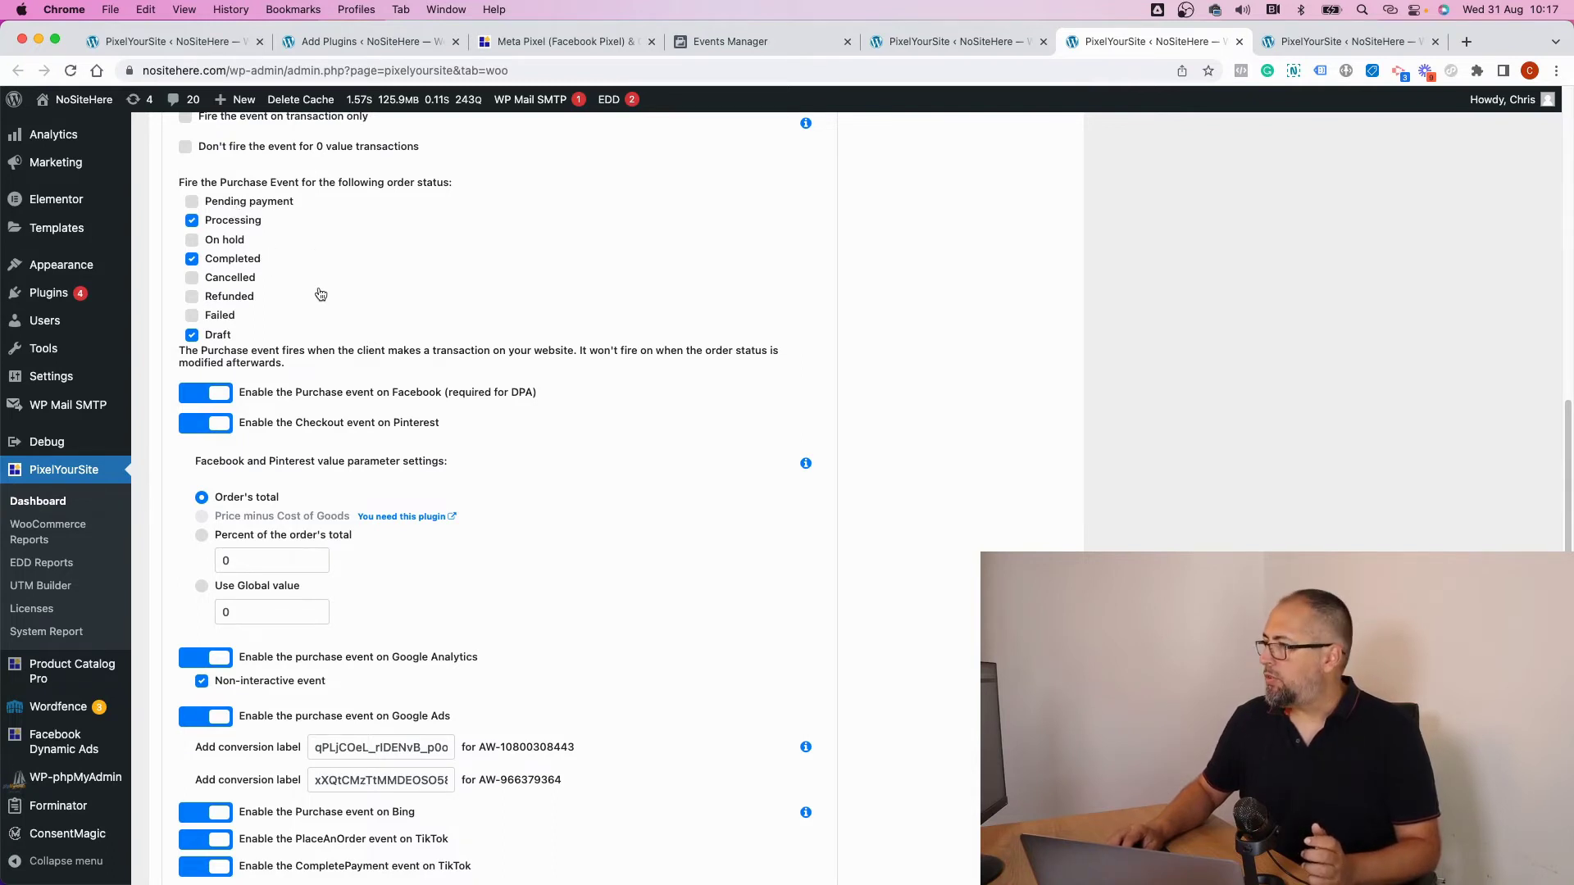
{"action": "scroll", "coordinate": [545, 501], "scroll_direction": "down", "scroll_amount": 2}
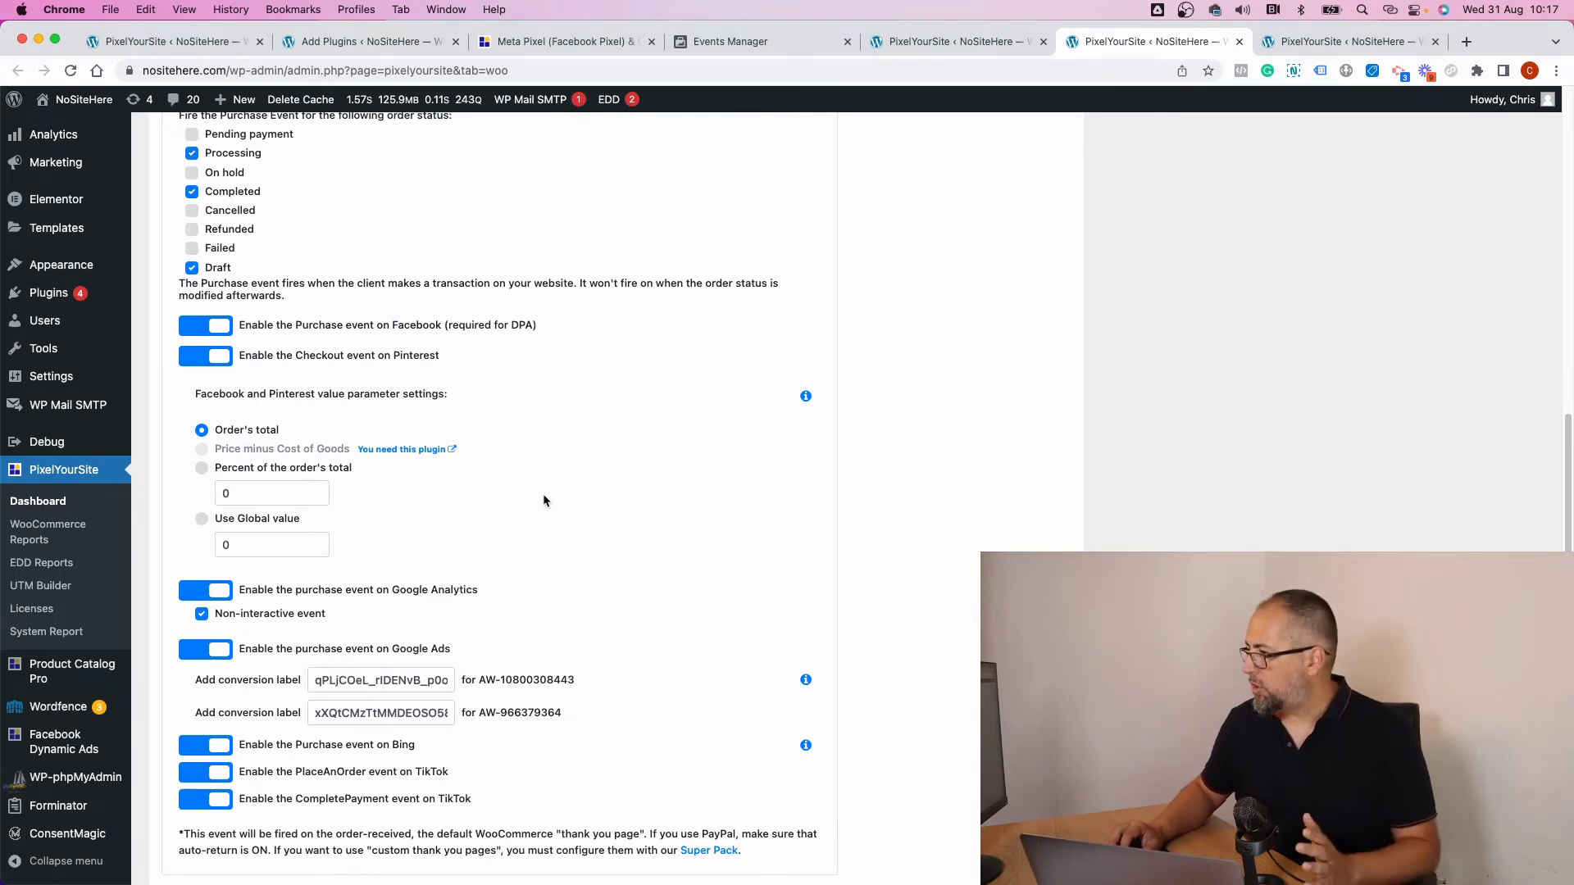
{"action": "scroll", "coordinate": [543, 493], "scroll_direction": "up", "scroll_amount": 10}
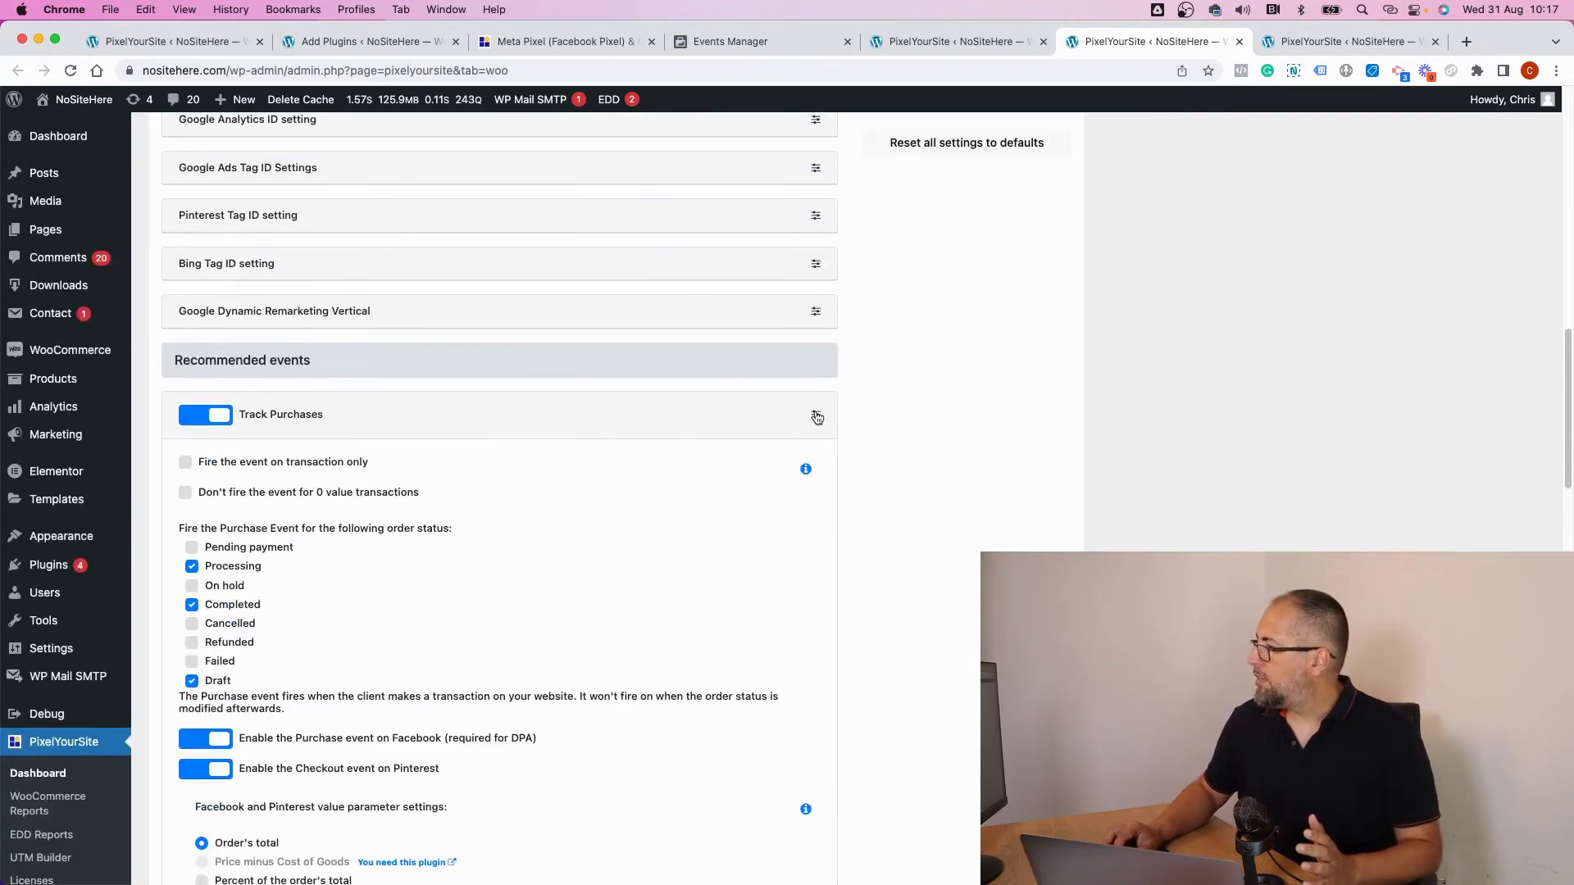
{"action": "left_click", "coordinate": [816, 415]}
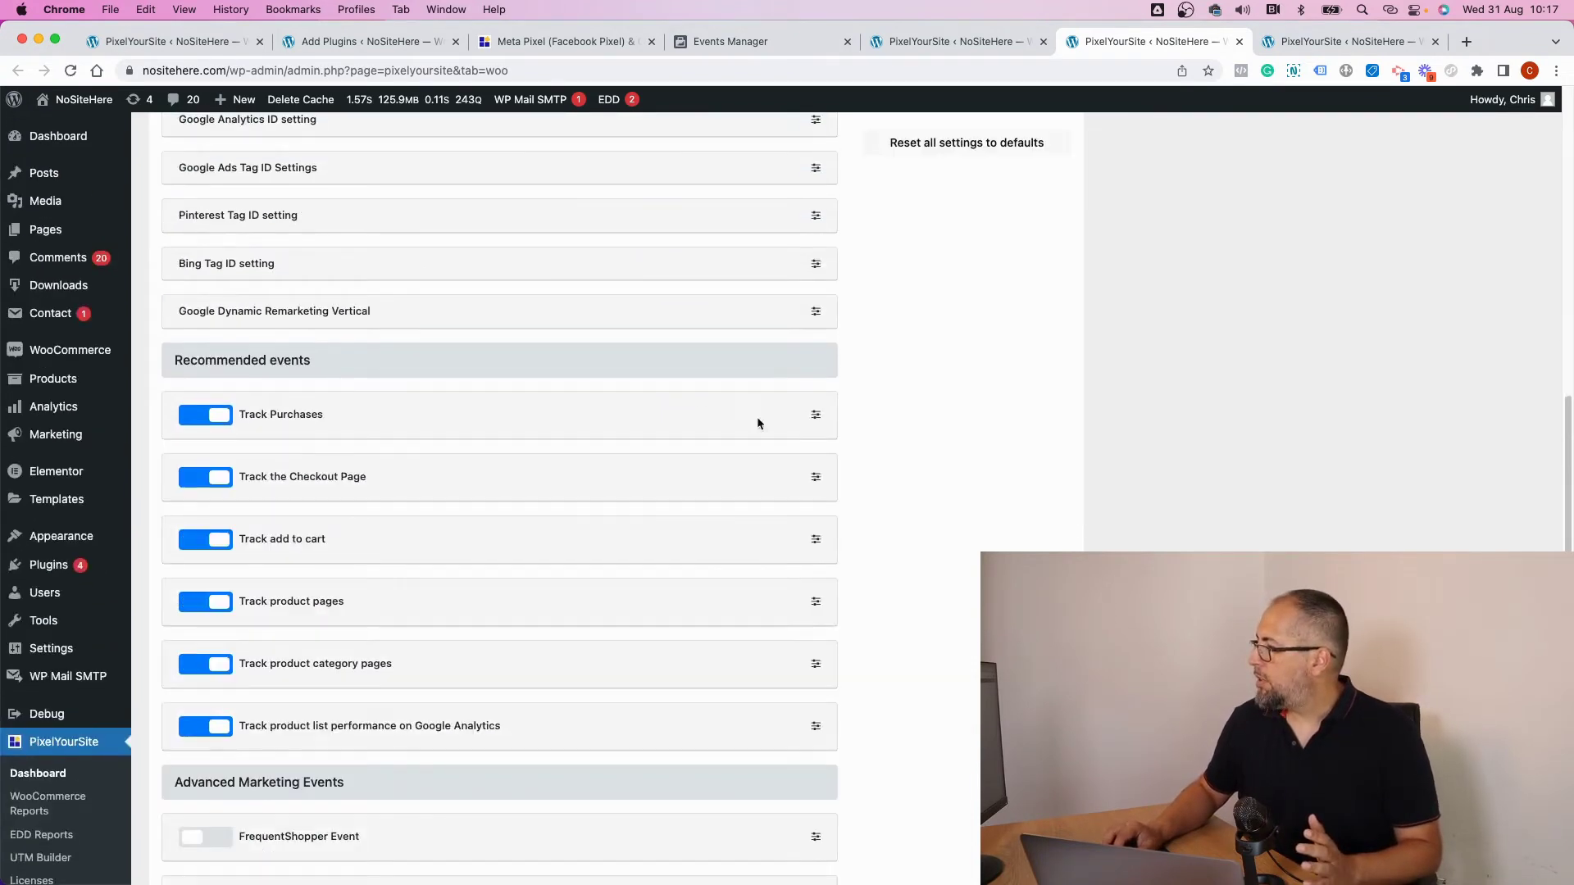
Step: Review the Track add to cart, Track product pages and Facebook ID setting options
{"action": "left_click", "coordinate": [816, 540]}
{"action": "left_click", "coordinate": [816, 540]}
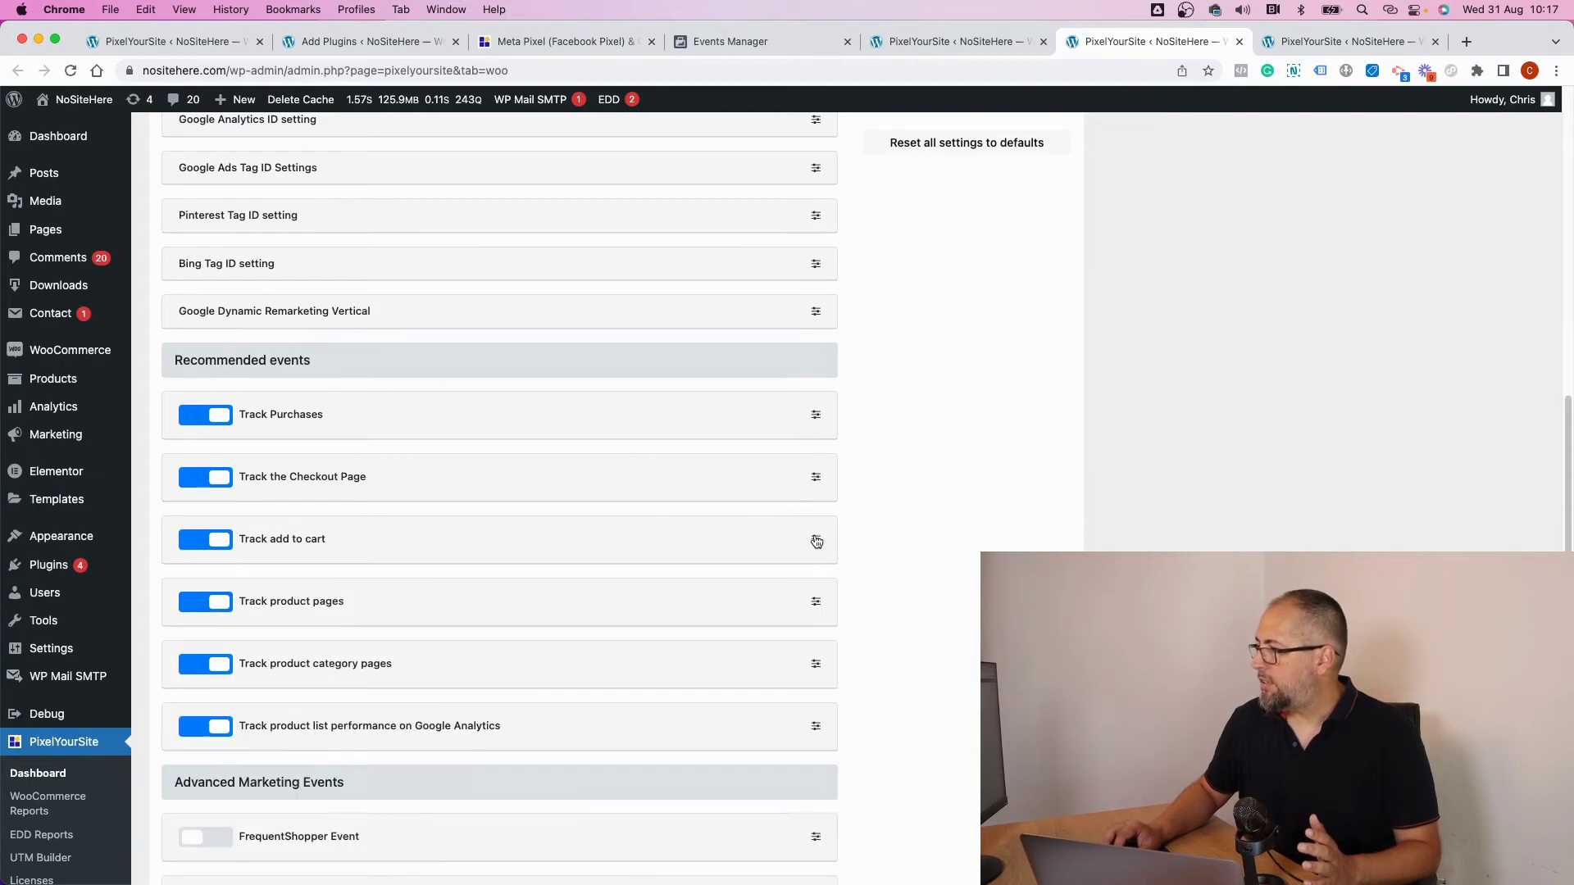
{"action": "left_click", "coordinate": [814, 604]}
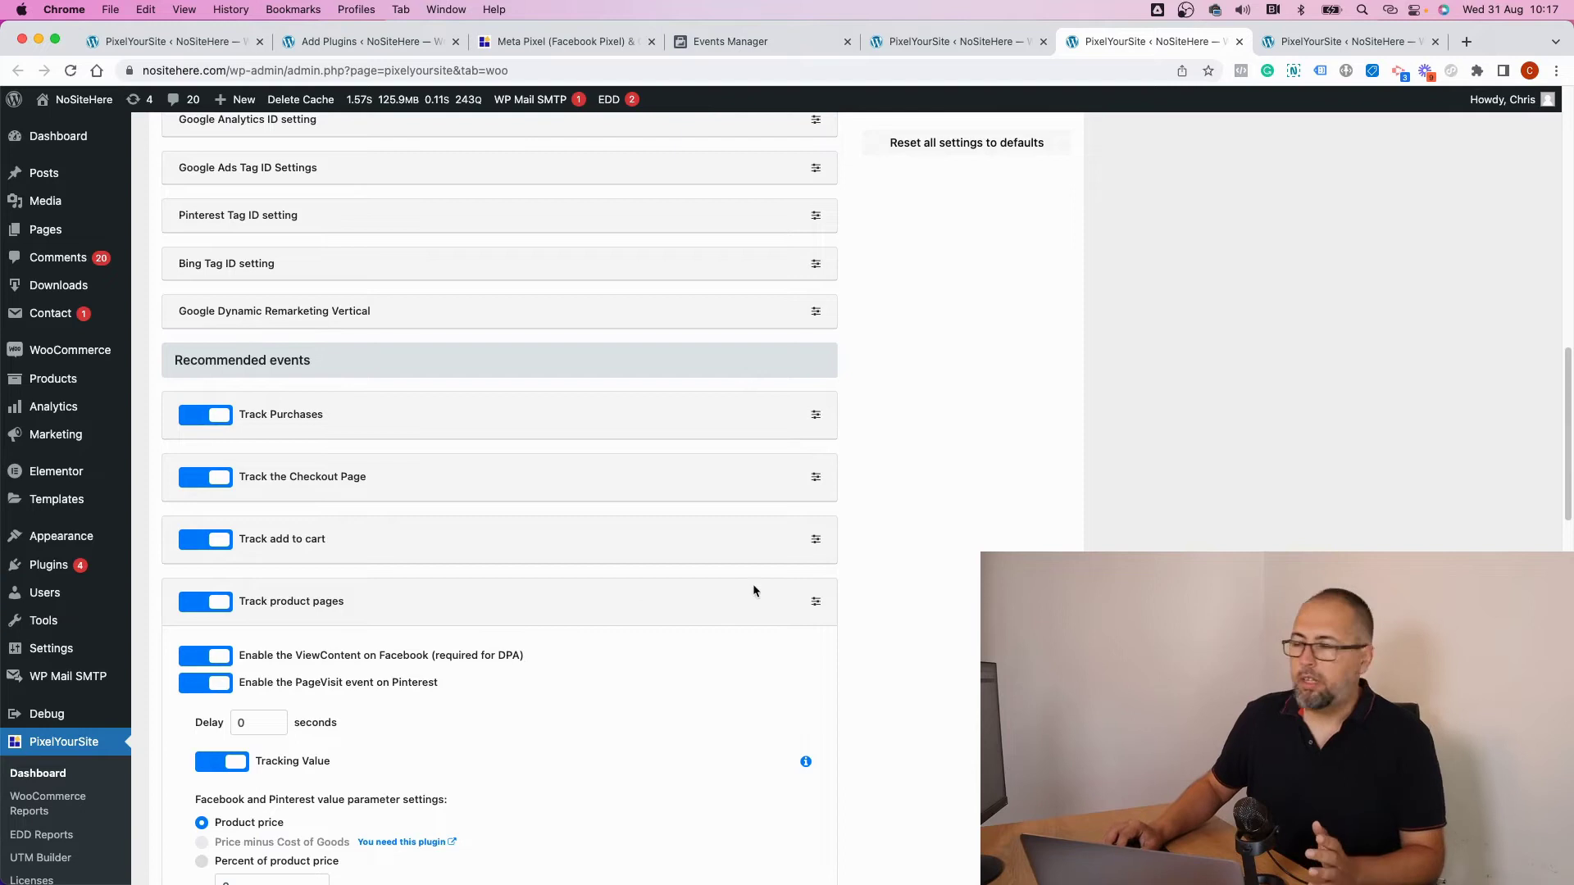
{"action": "left_click", "coordinate": [814, 605]}
{"action": "scroll", "coordinate": [491, 364], "scroll_direction": "up", "scroll_amount": 3}
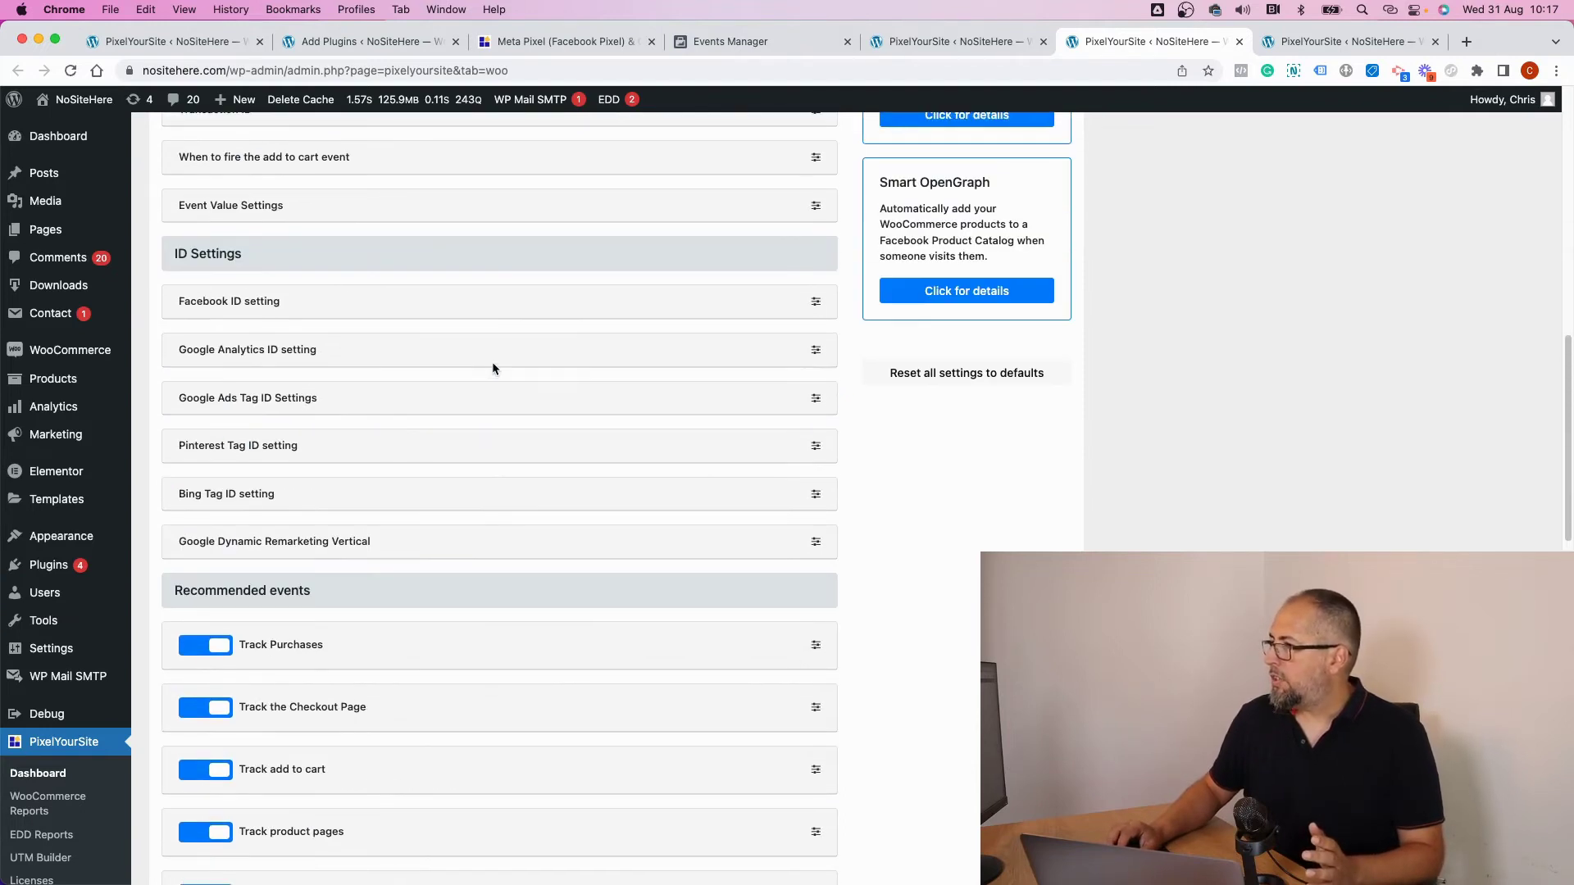
{"action": "scroll", "coordinate": [492, 362], "scroll_direction": "up", "scroll_amount": 1}
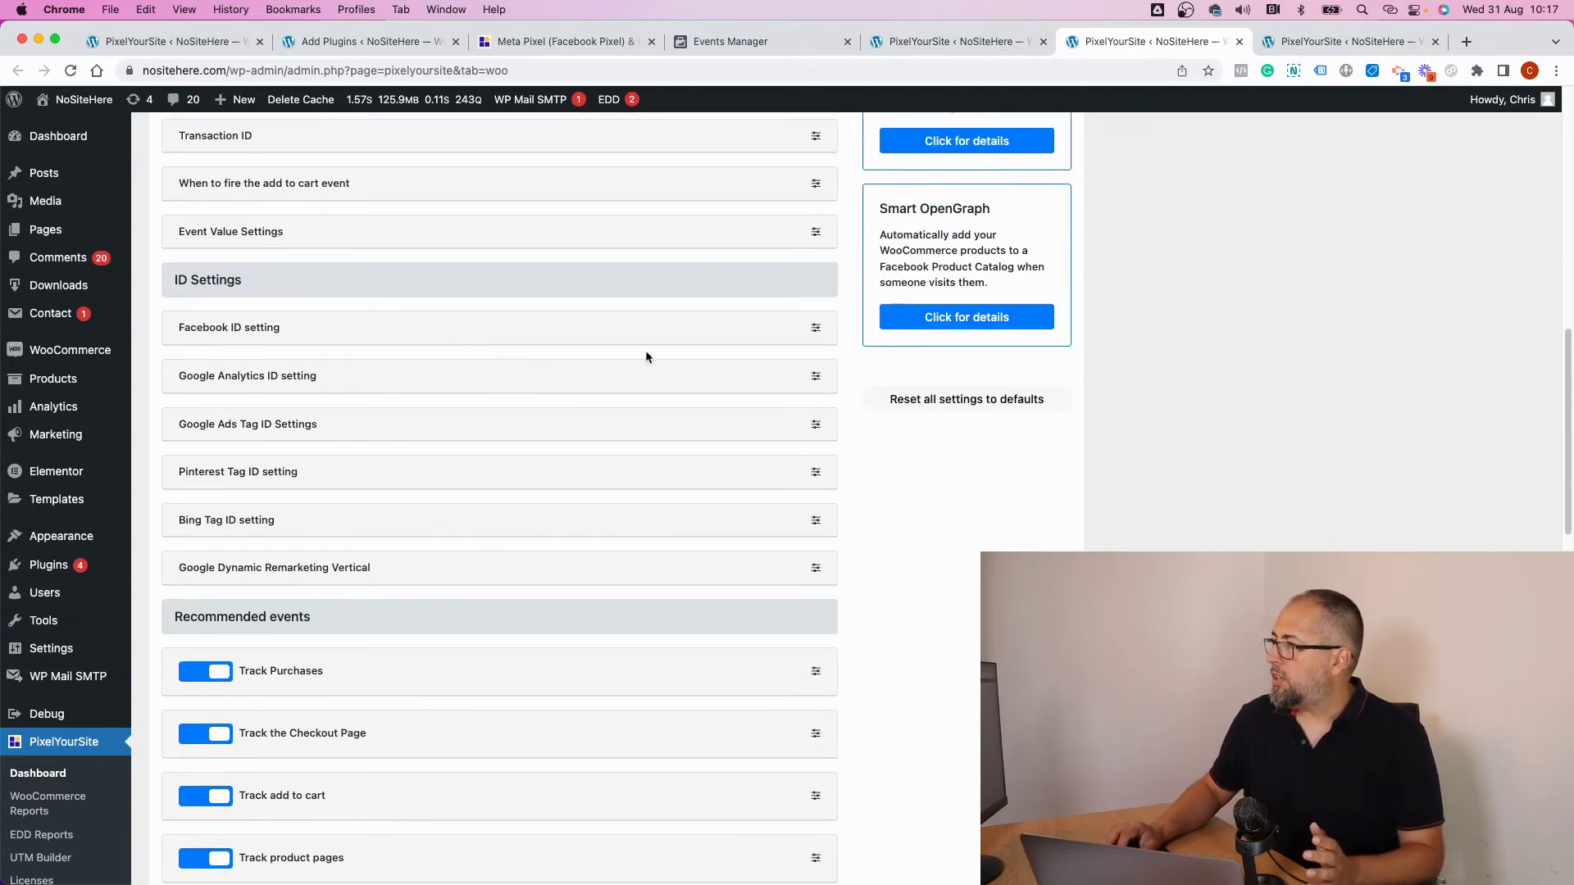
{"action": "left_click", "coordinate": [817, 329]}
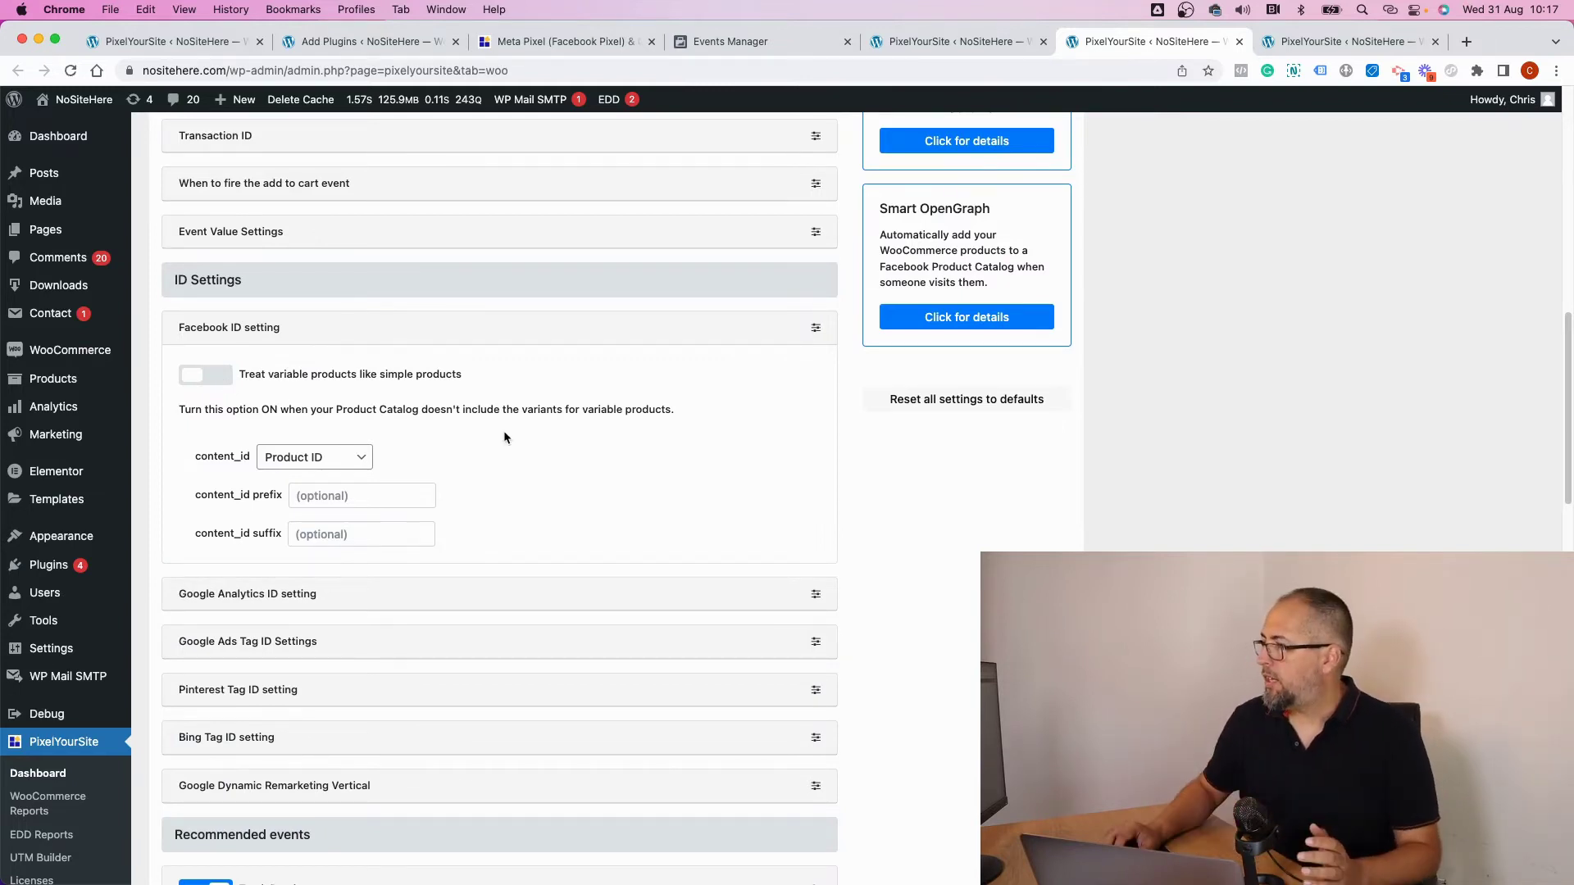
{"action": "left_click", "coordinate": [817, 329]}
{"action": "scroll", "coordinate": [619, 370], "scroll_direction": "up", "scroll_amount": 5}
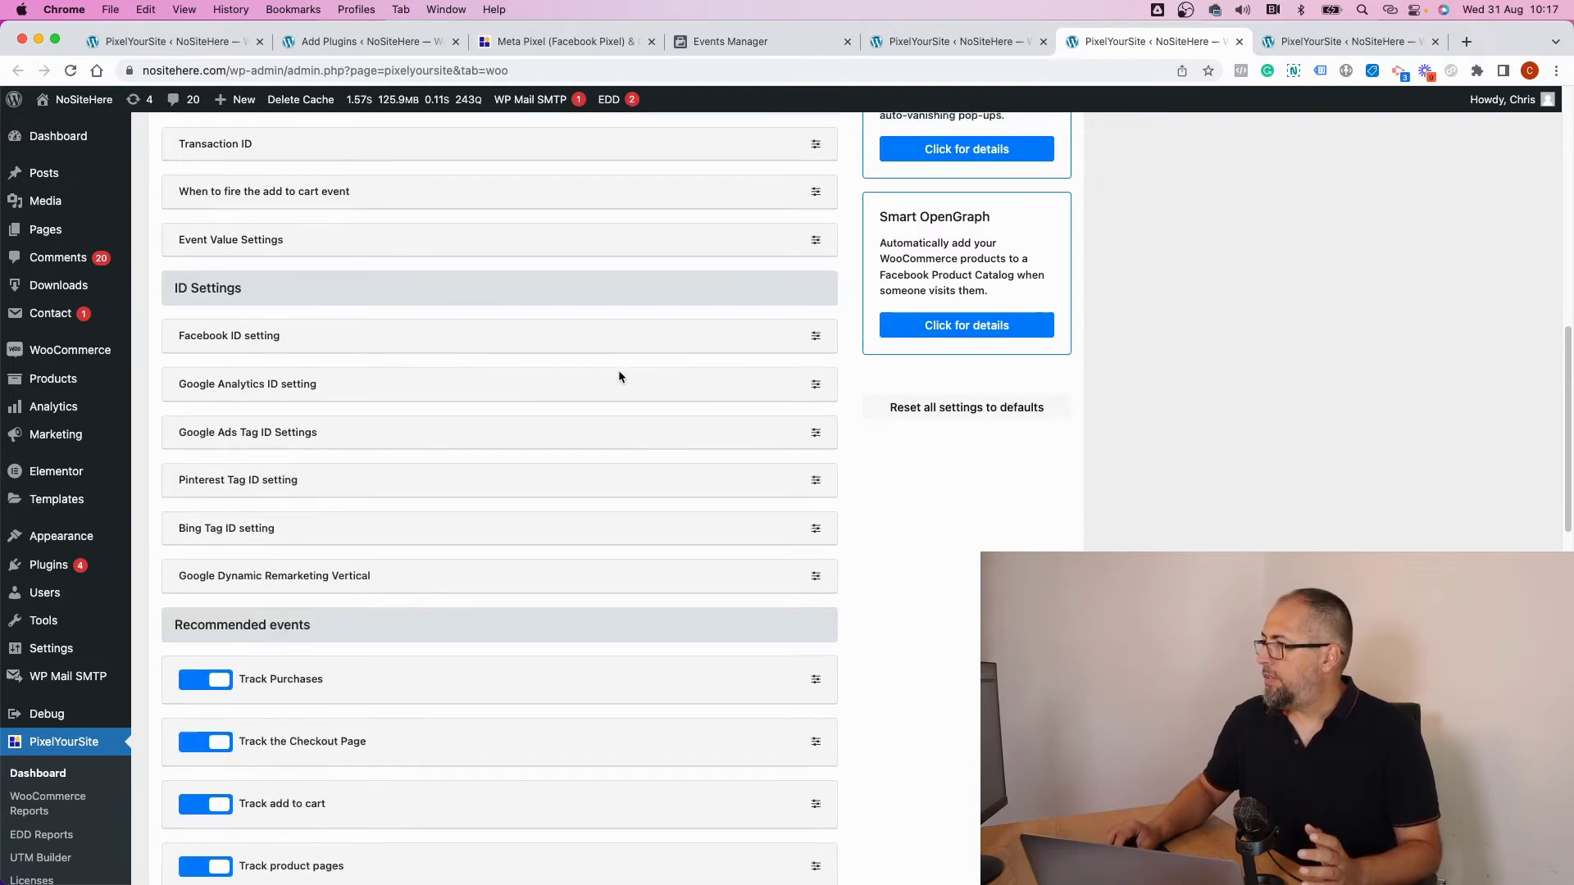
{"action": "scroll", "coordinate": [618, 371], "scroll_direction": "up", "scroll_amount": 5}
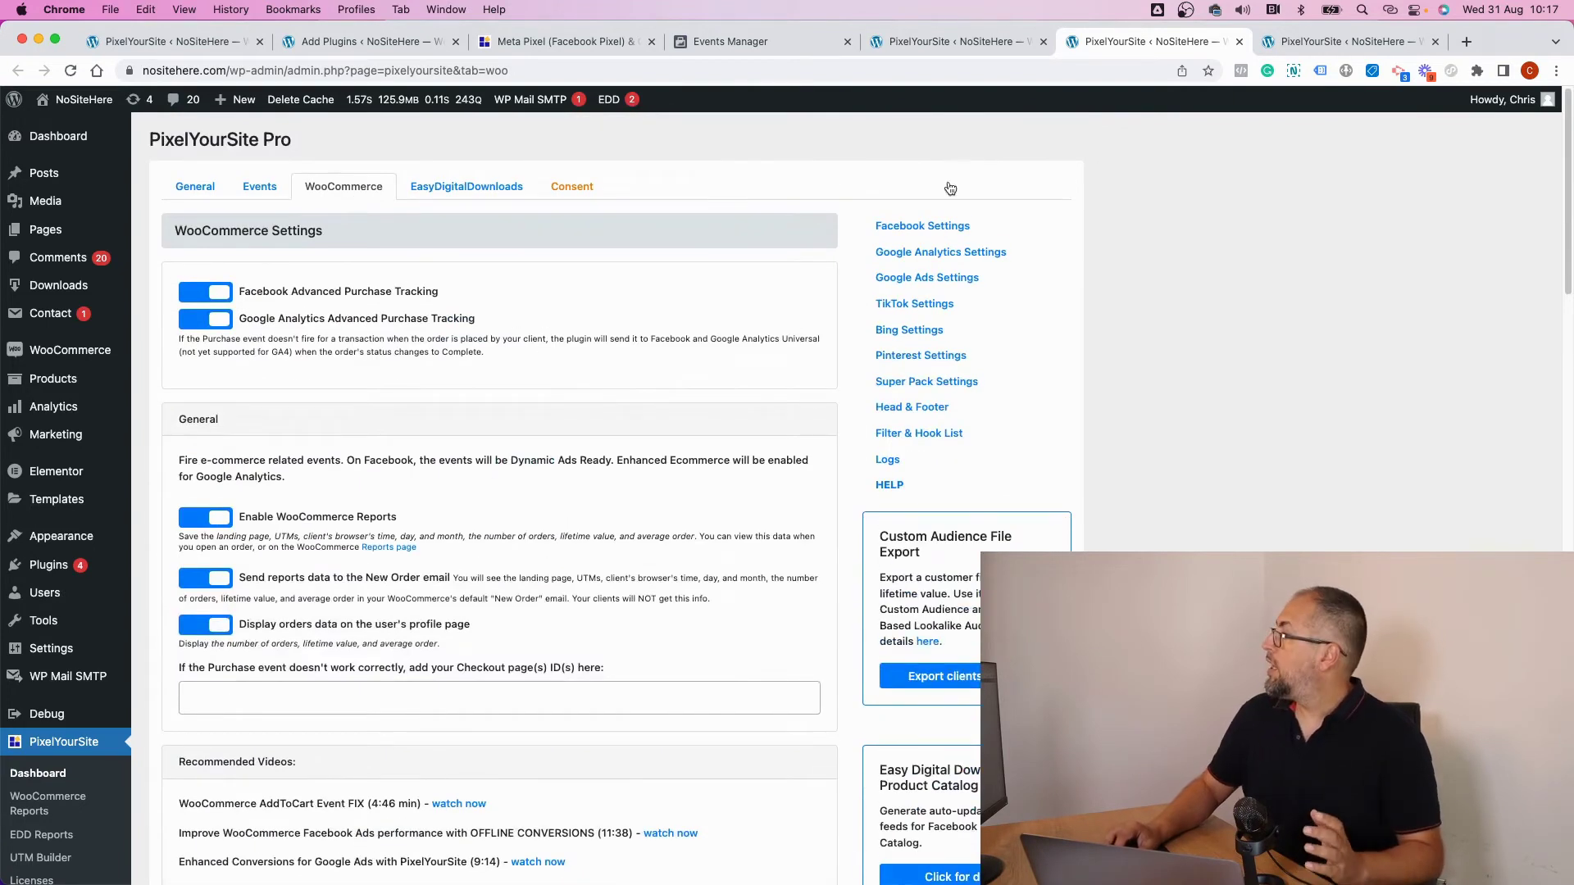
Step: Start a new custom event from the Events page
{"action": "left_click", "coordinate": [949, 53]}
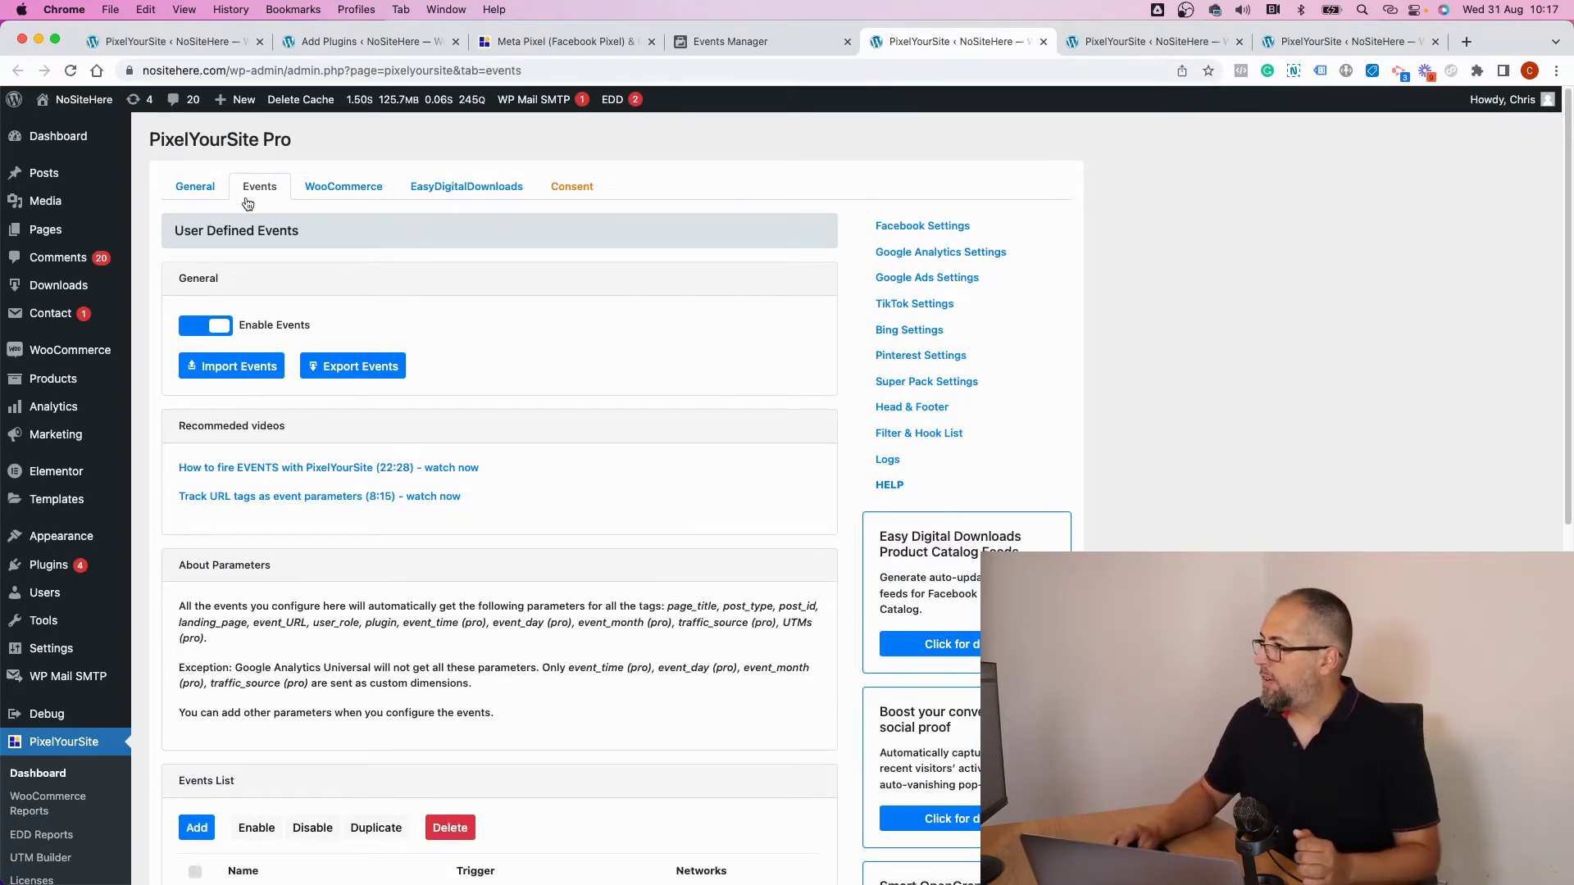
{"action": "scroll", "coordinate": [651, 344], "scroll_direction": "down", "scroll_amount": 6}
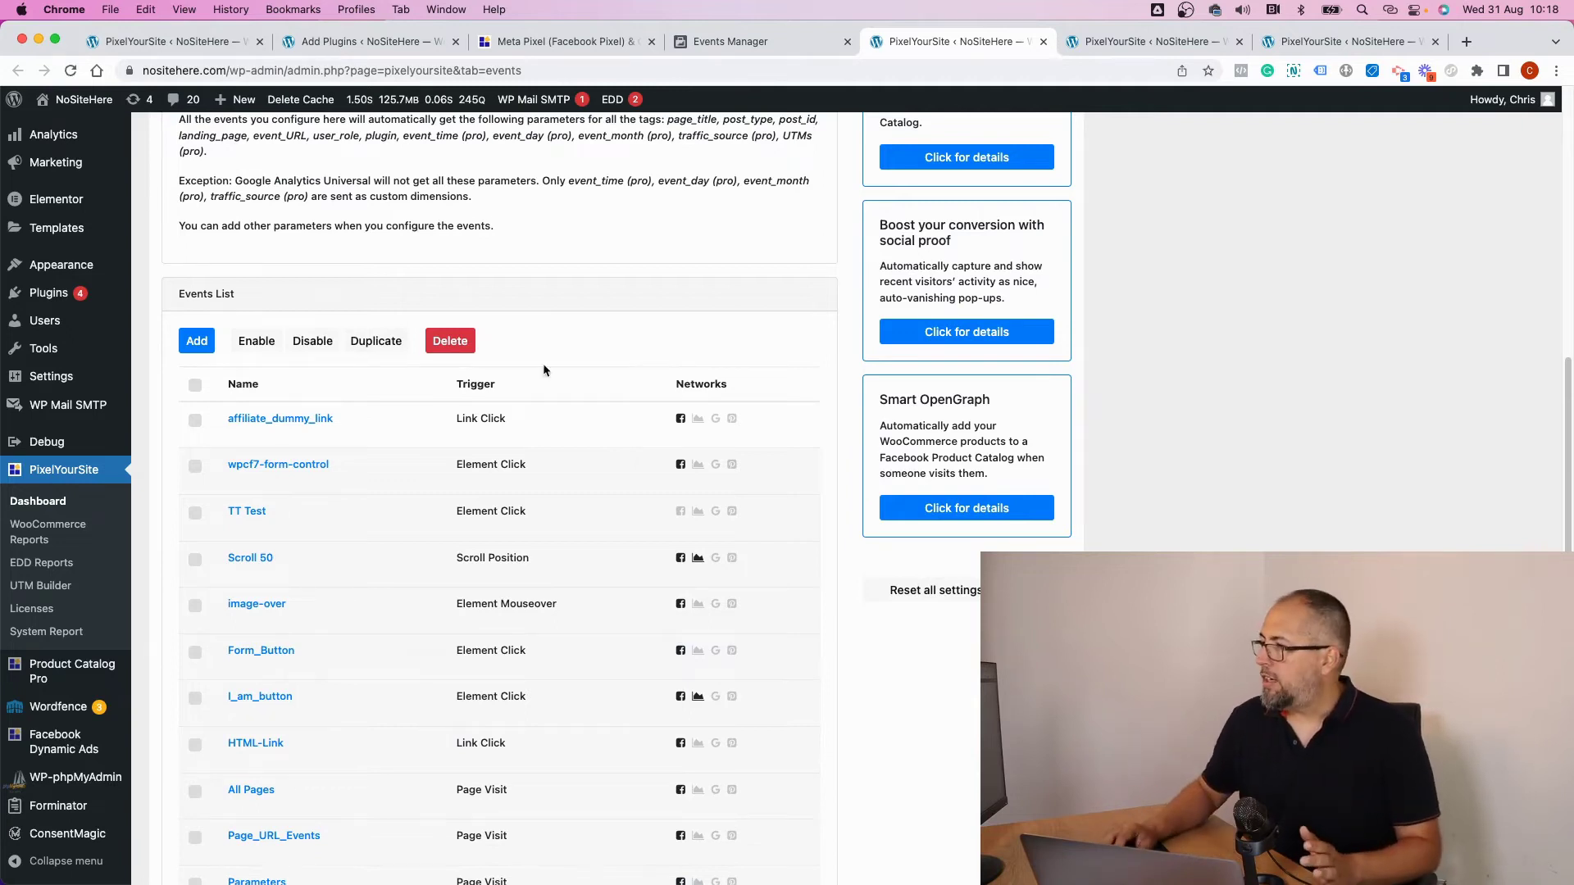
{"action": "left_click", "coordinate": [194, 343]}
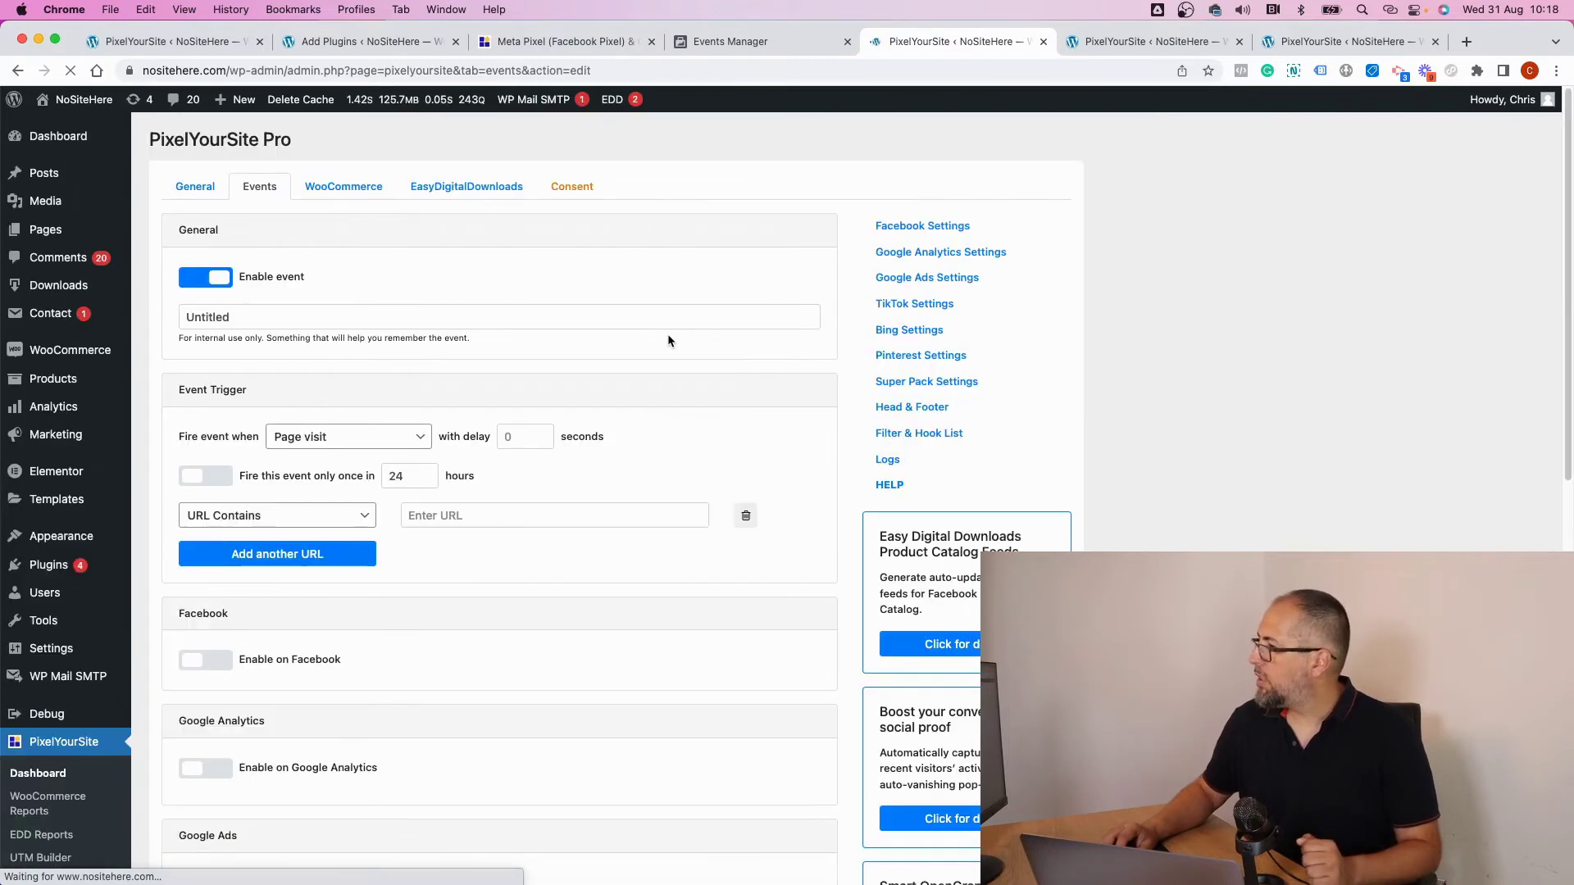
Step: Set Fire event when to Post type with Posts selected
{"action": "left_click", "coordinate": [358, 314]}
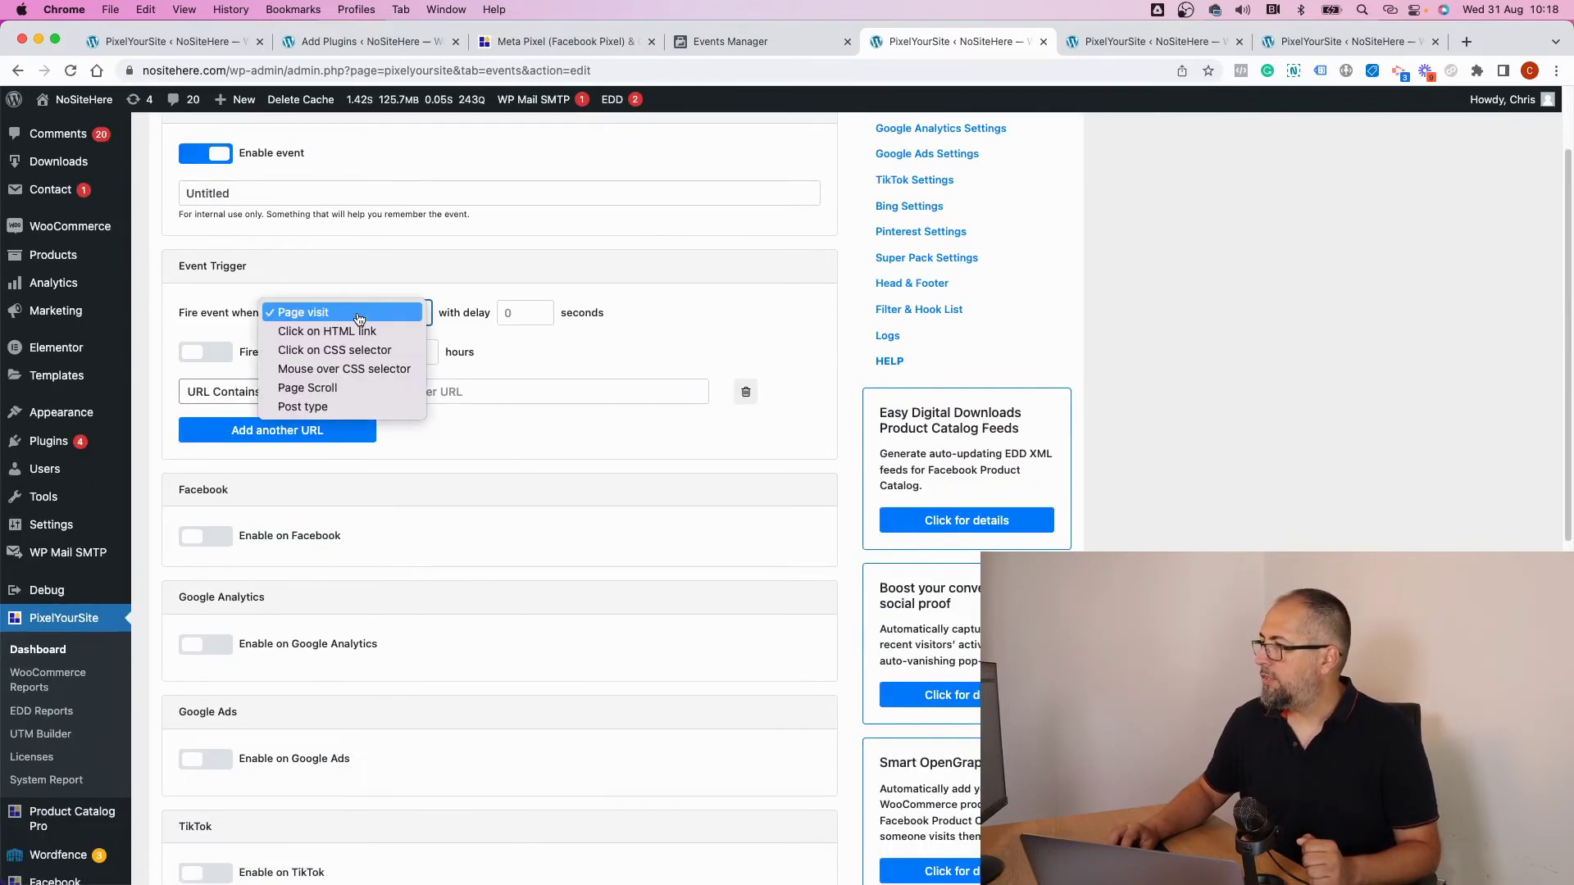
{"action": "left_click", "coordinate": [351, 396]}
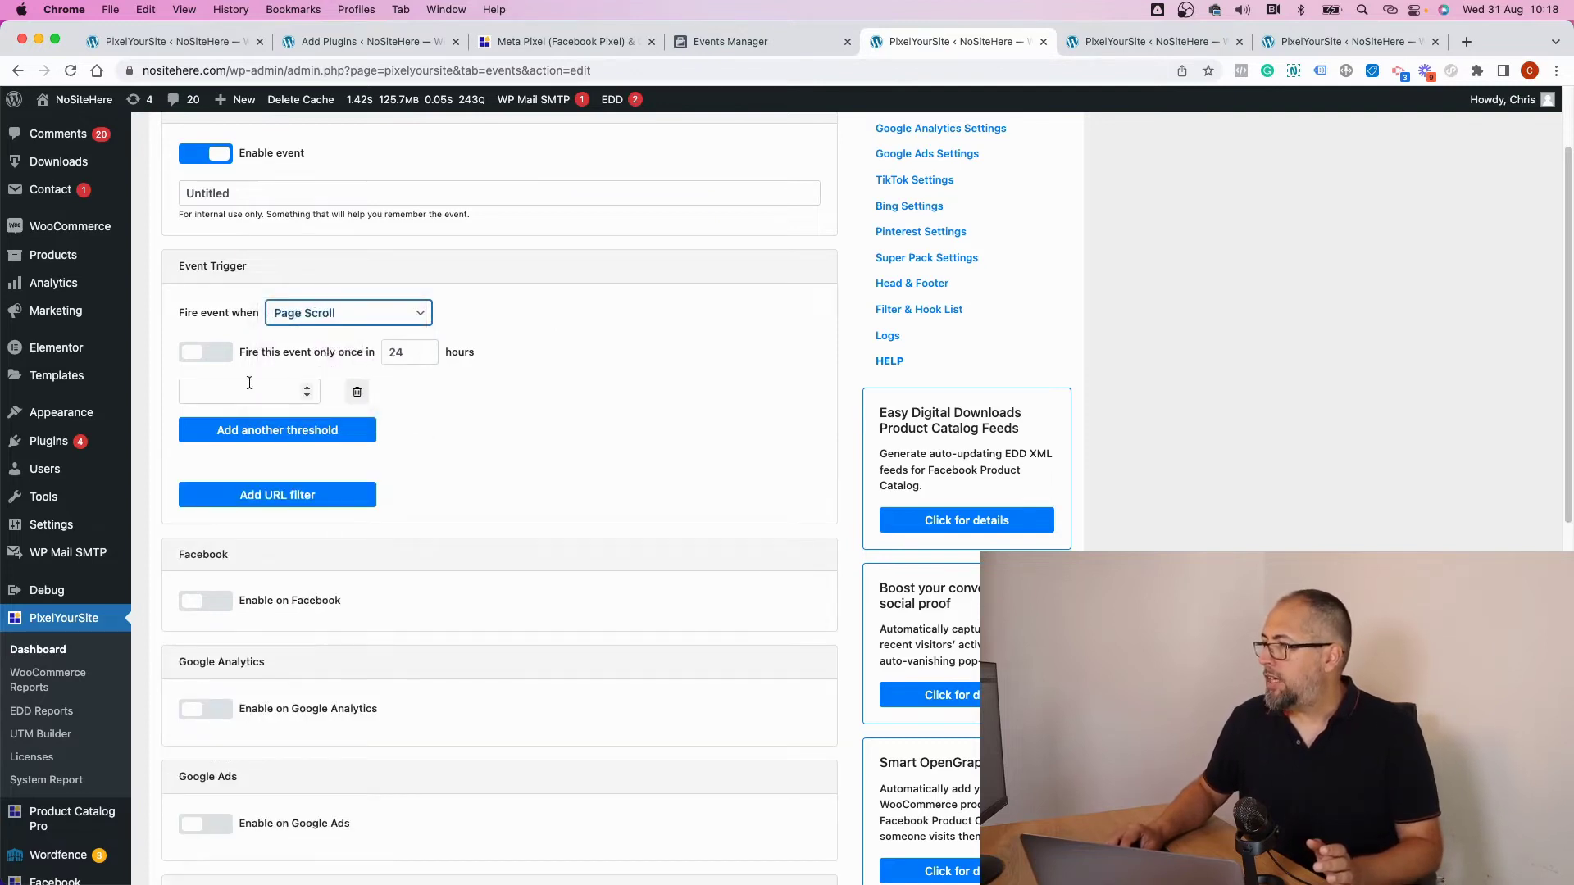
{"action": "left_click", "coordinate": [321, 314]}
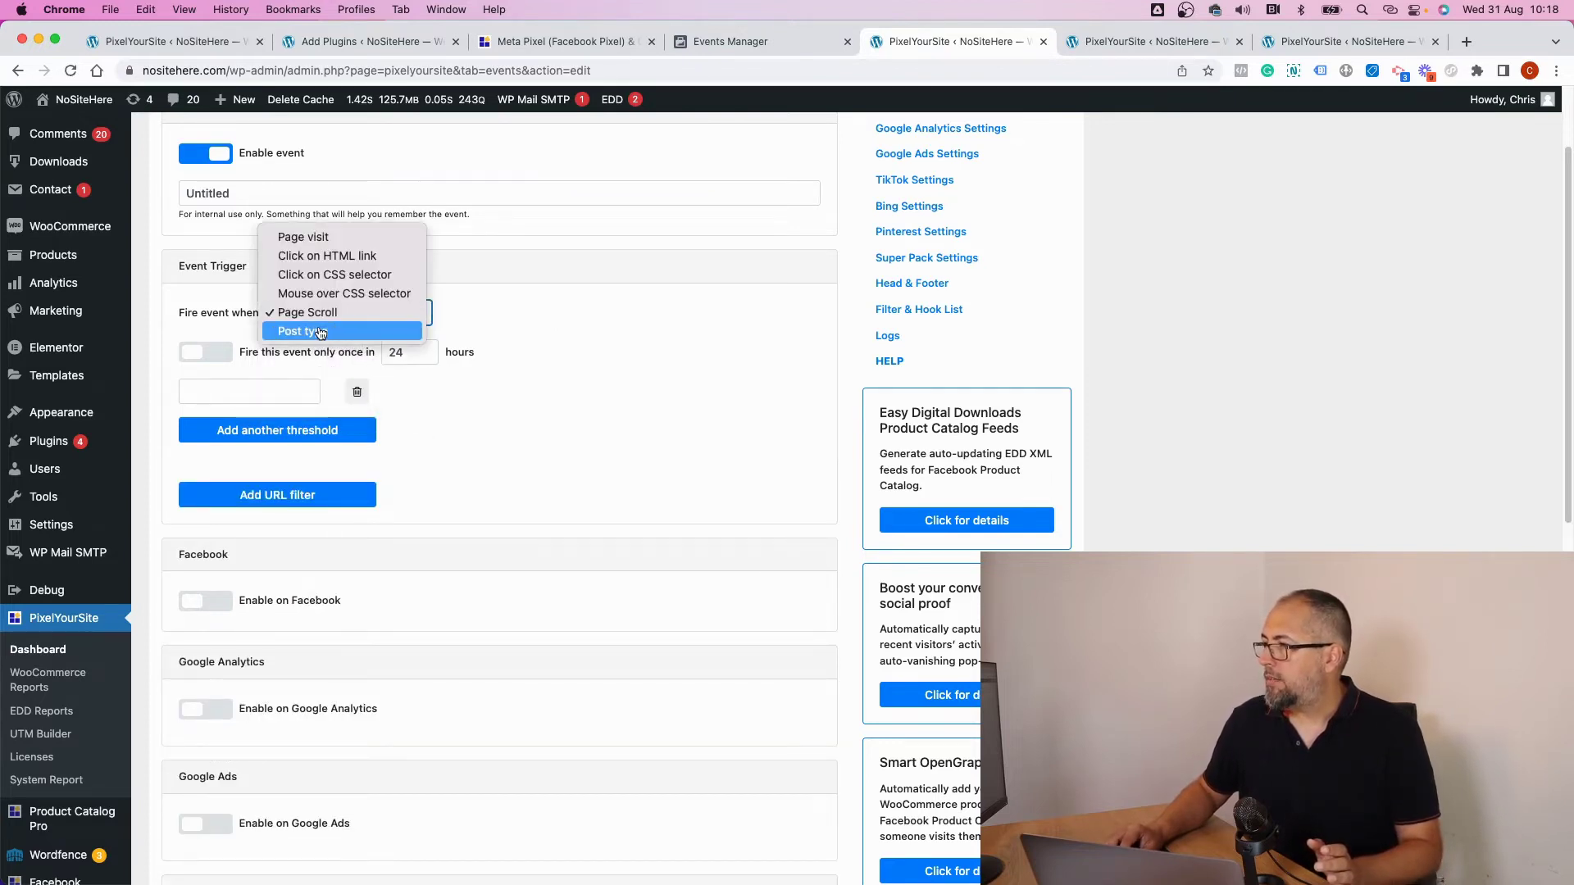
{"action": "left_click", "coordinate": [320, 331]}
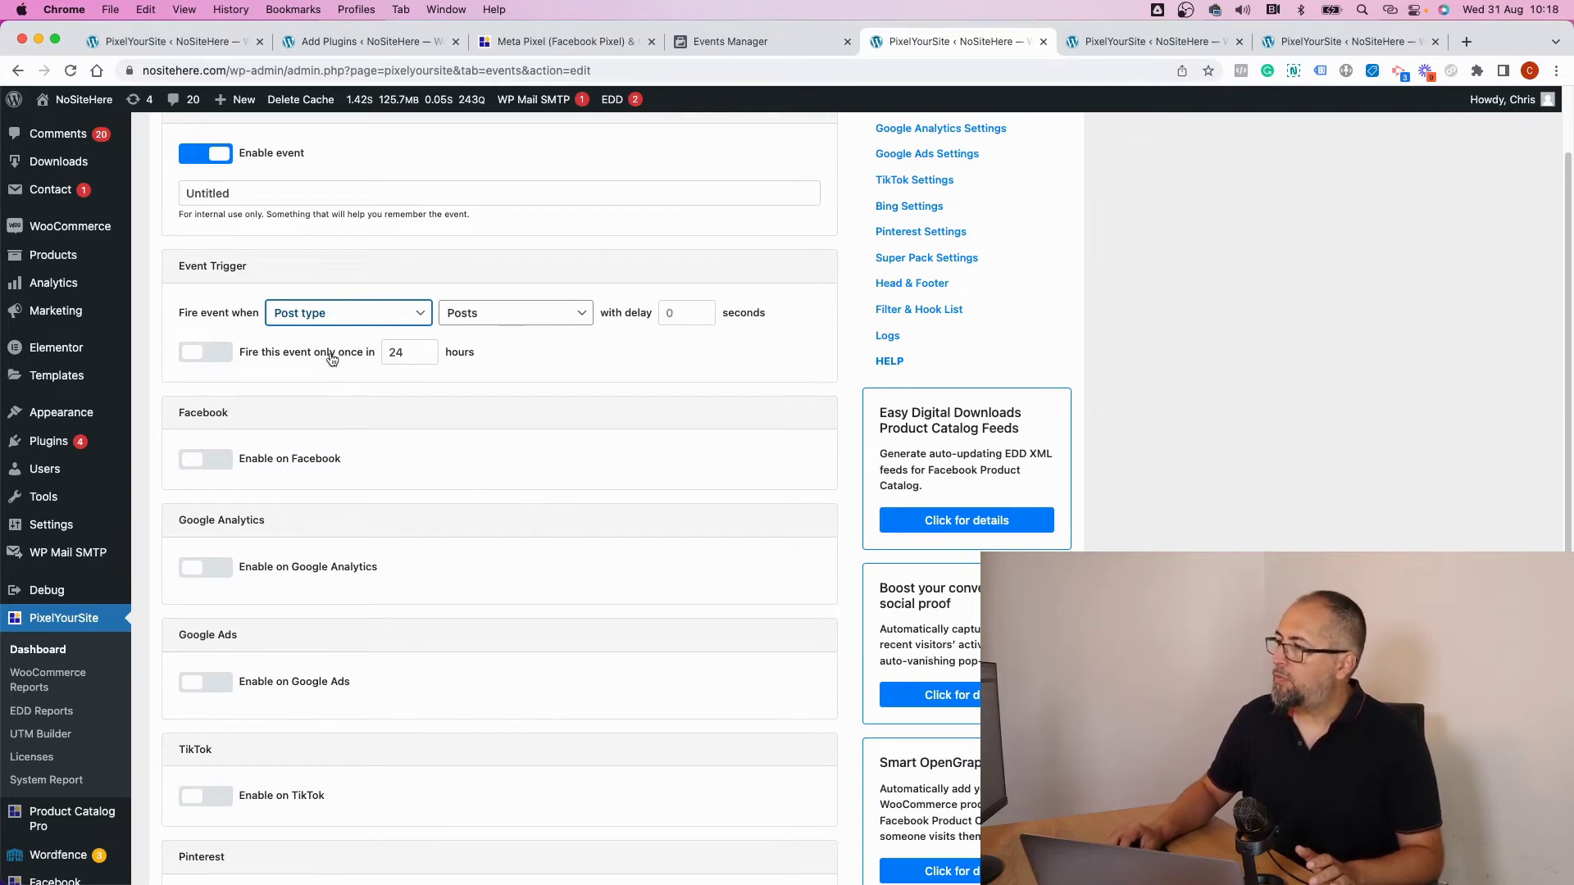
Step: Enable the event on Facebook for the global pixel as a CustomEvent
{"action": "left_click", "coordinate": [213, 467]}
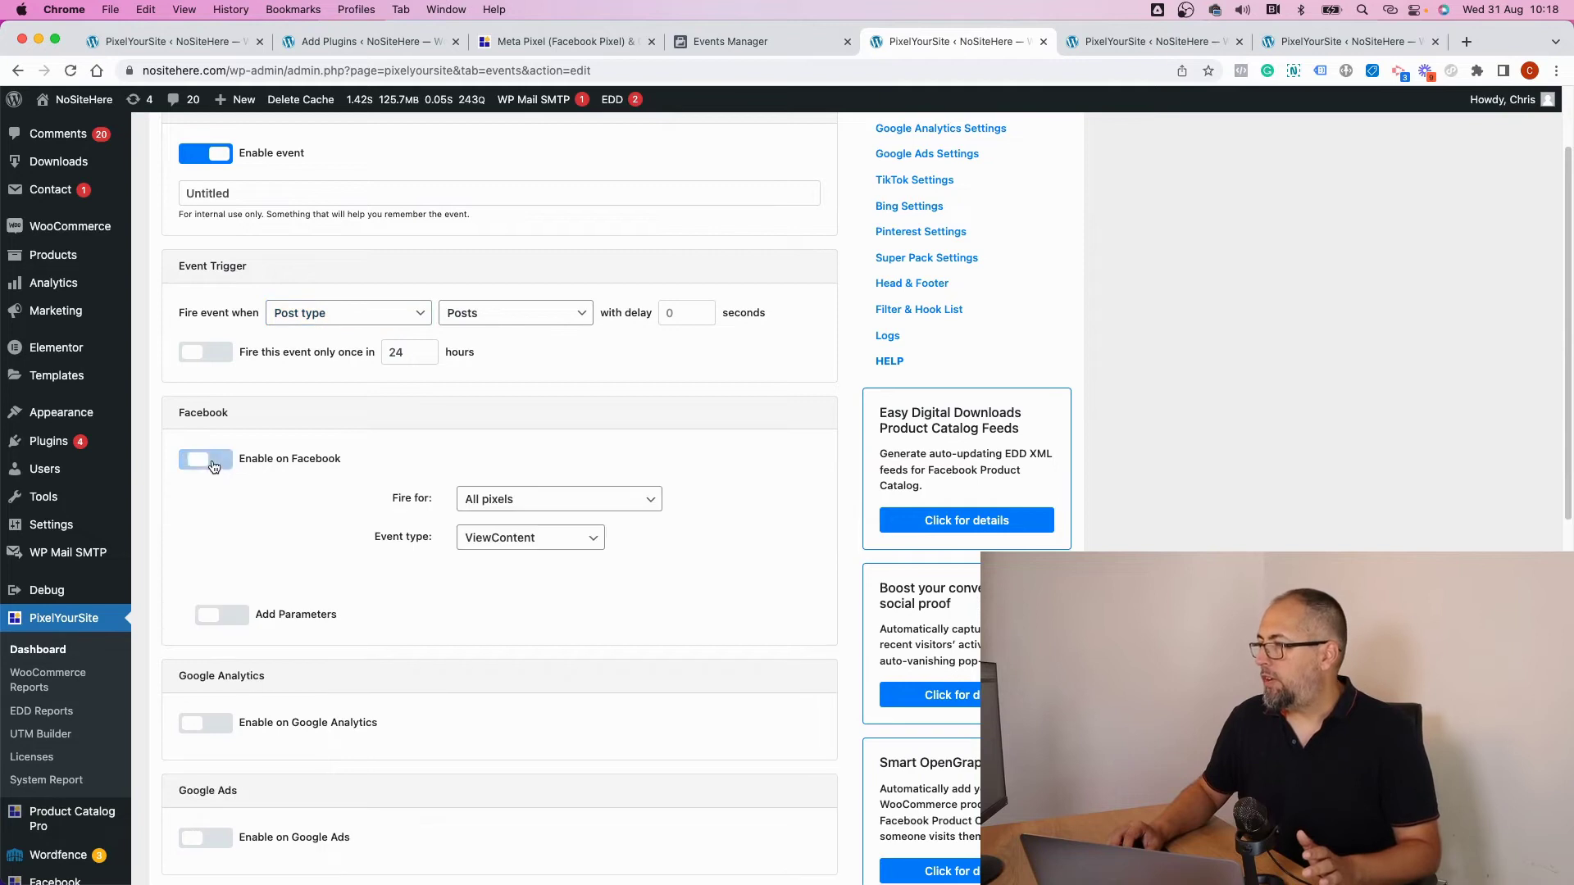
{"action": "left_click", "coordinate": [530, 502]}
{"action": "left_click", "coordinate": [535, 517]}
{"action": "left_click", "coordinate": [526, 542]}
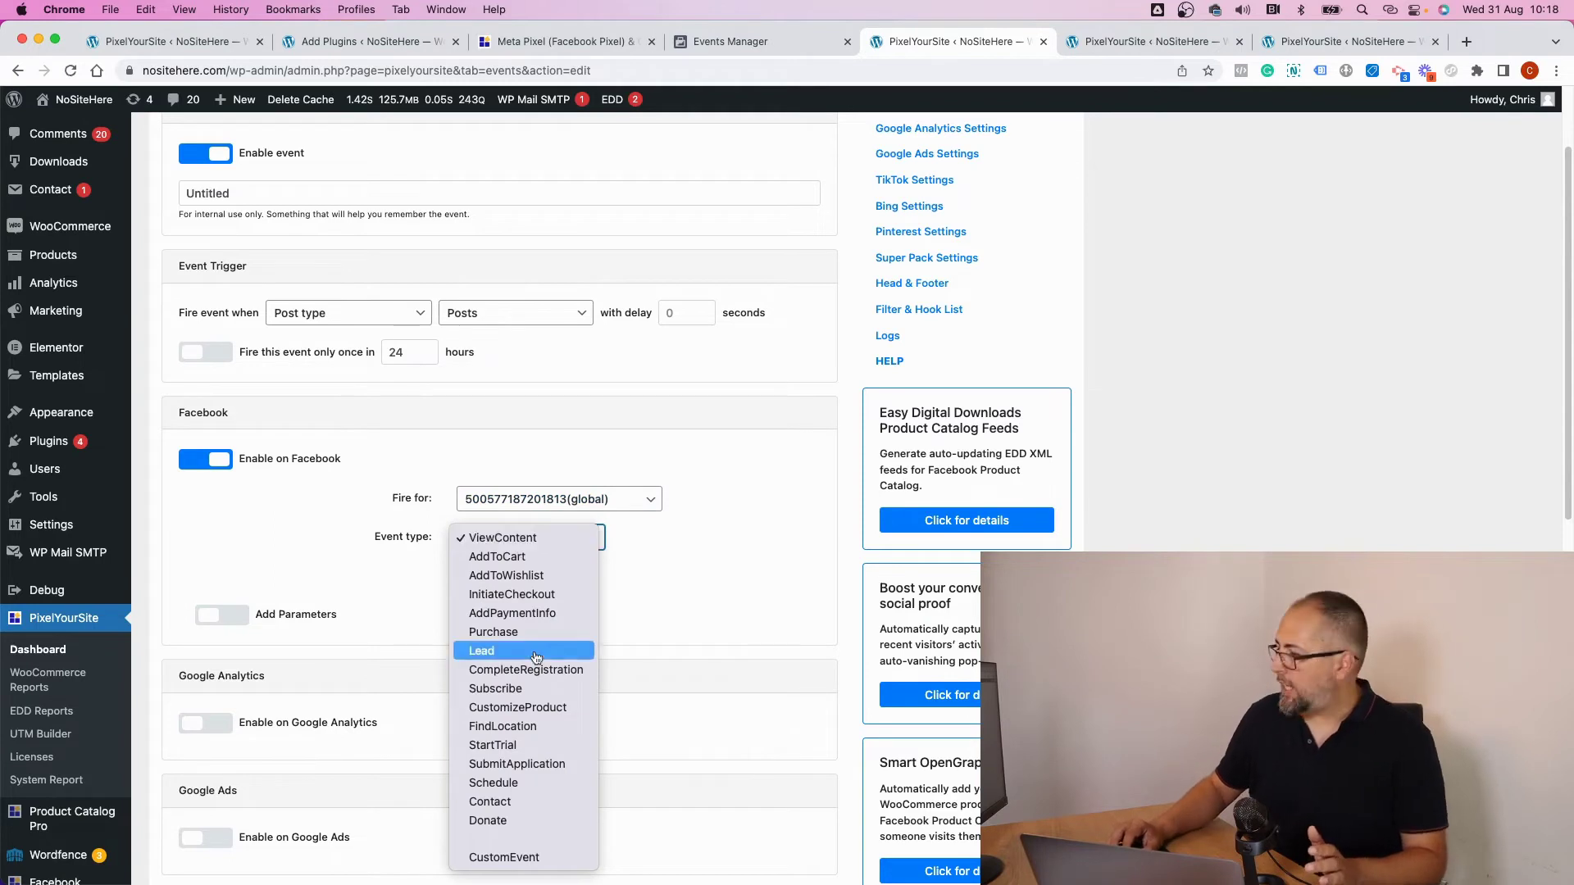
{"action": "left_click", "coordinate": [502, 857]}
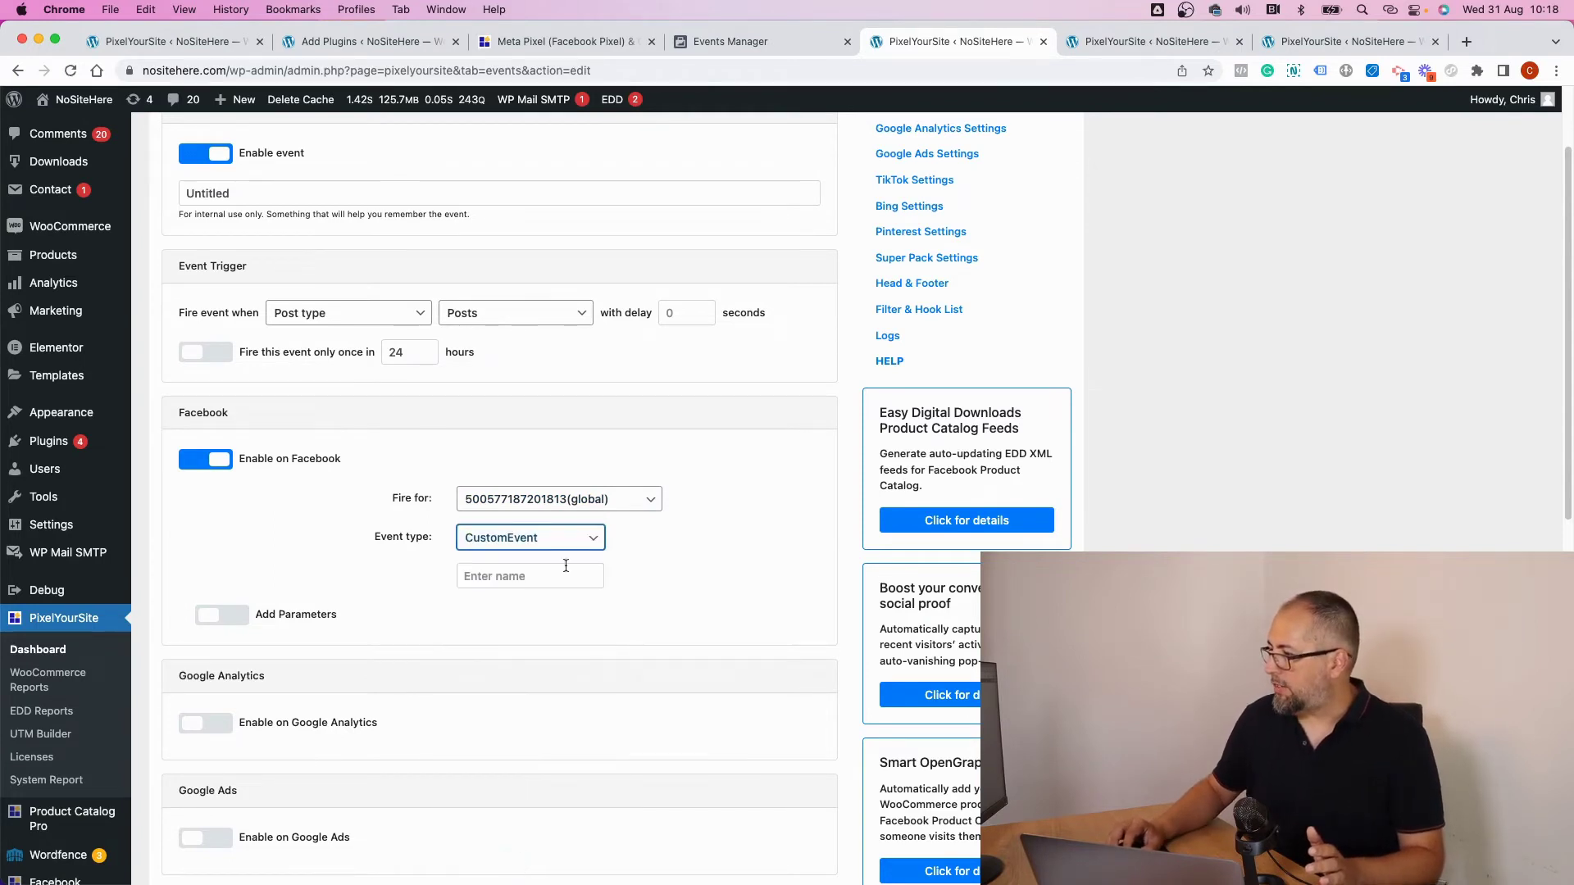
{"action": "left_click", "coordinate": [533, 580]}
Step: Leave Add Parameters off and also enable the event on Google Analytics
{"action": "left_click", "coordinate": [220, 616]}
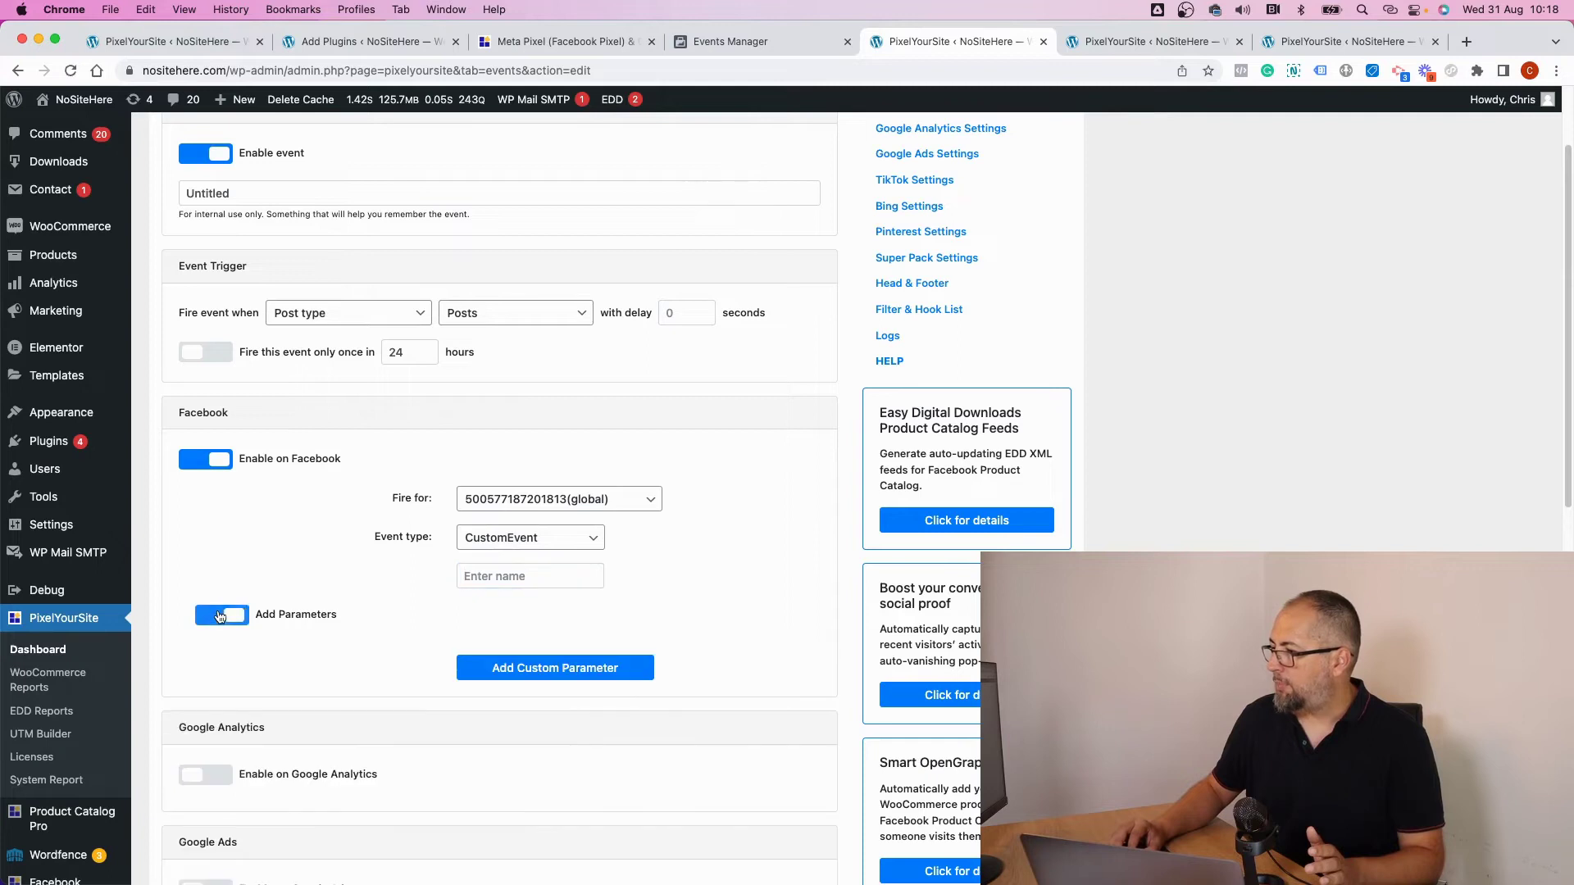
{"action": "left_click", "coordinate": [220, 616]}
{"action": "scroll", "coordinate": [366, 619], "scroll_direction": "down", "scroll_amount": 5}
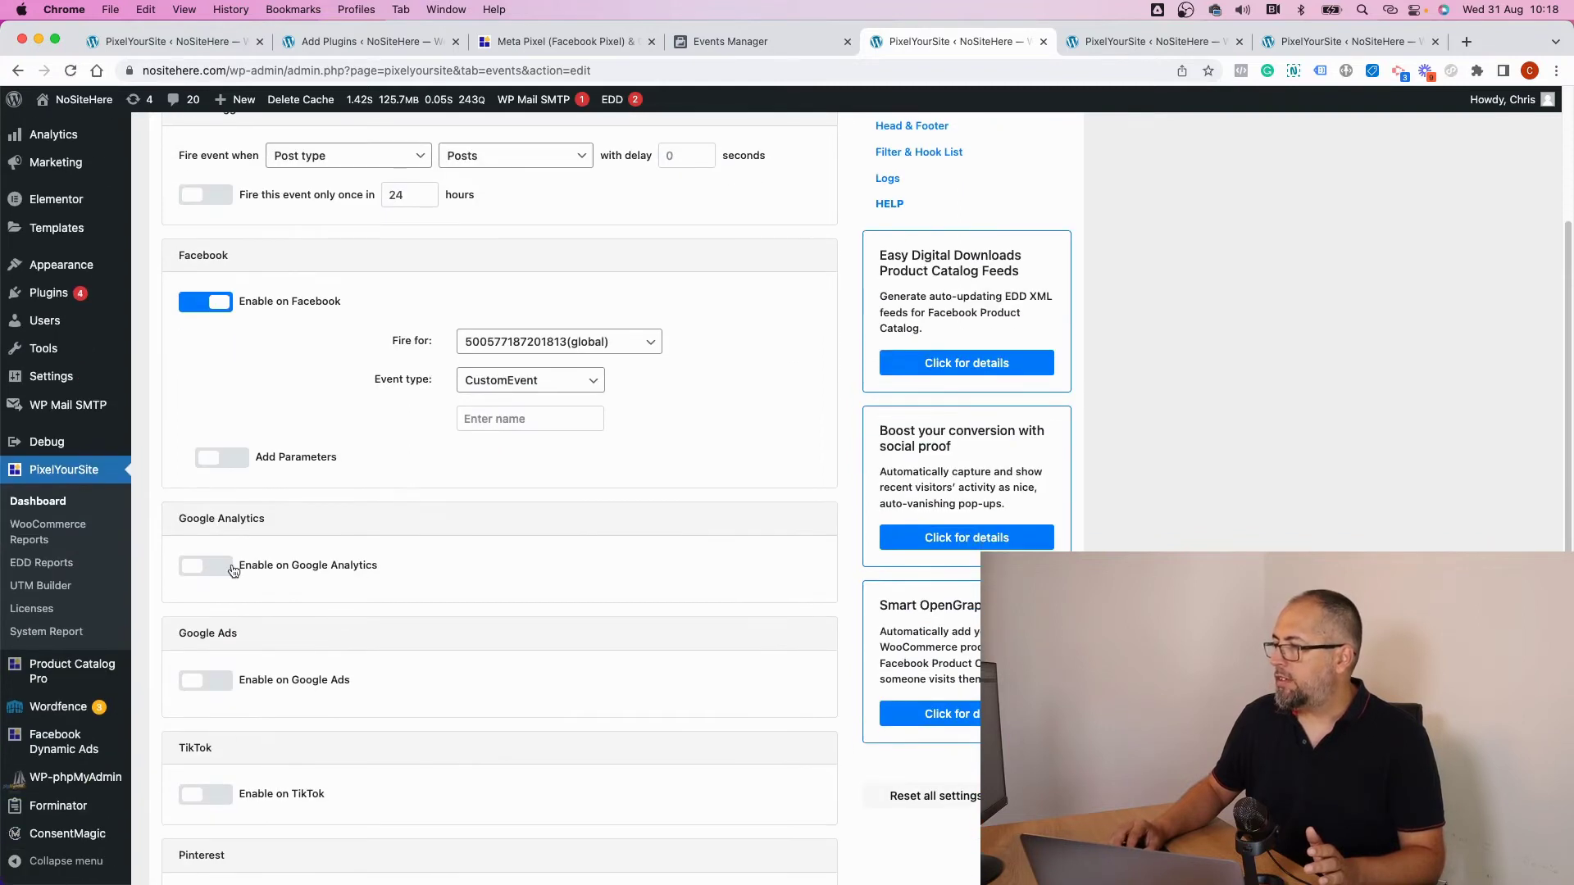
{"action": "left_click", "coordinate": [232, 568]}
{"action": "scroll", "coordinate": [480, 574], "scroll_direction": "down", "scroll_amount": 8}
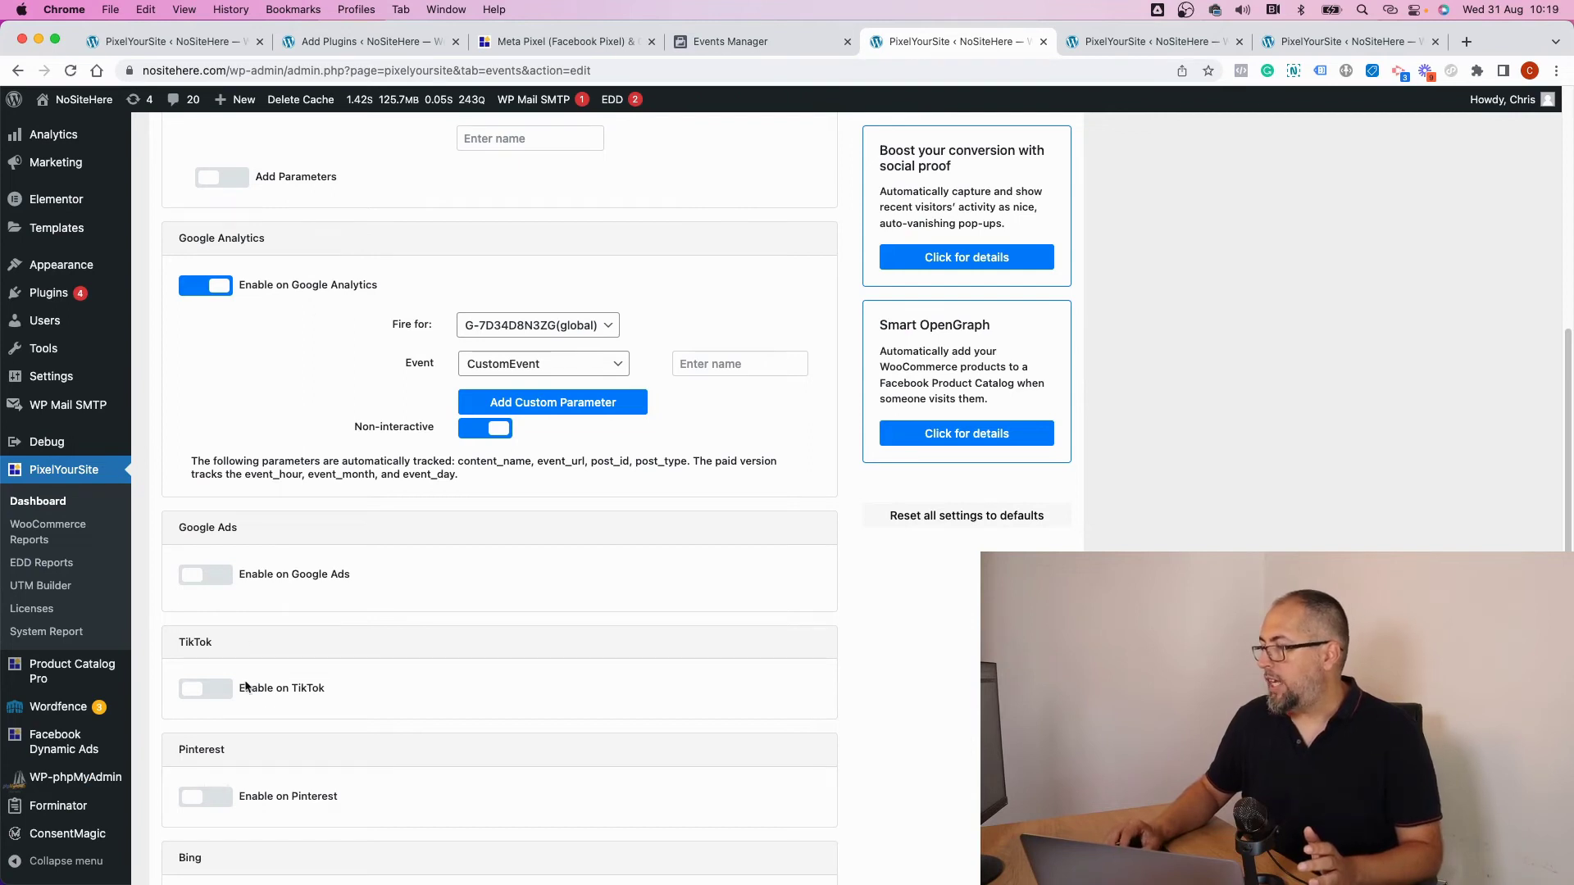
{"action": "scroll", "coordinate": [332, 701], "scroll_direction": "down", "scroll_amount": 3}
{"action": "scroll", "coordinate": [300, 730], "scroll_direction": "down", "scroll_amount": 5}
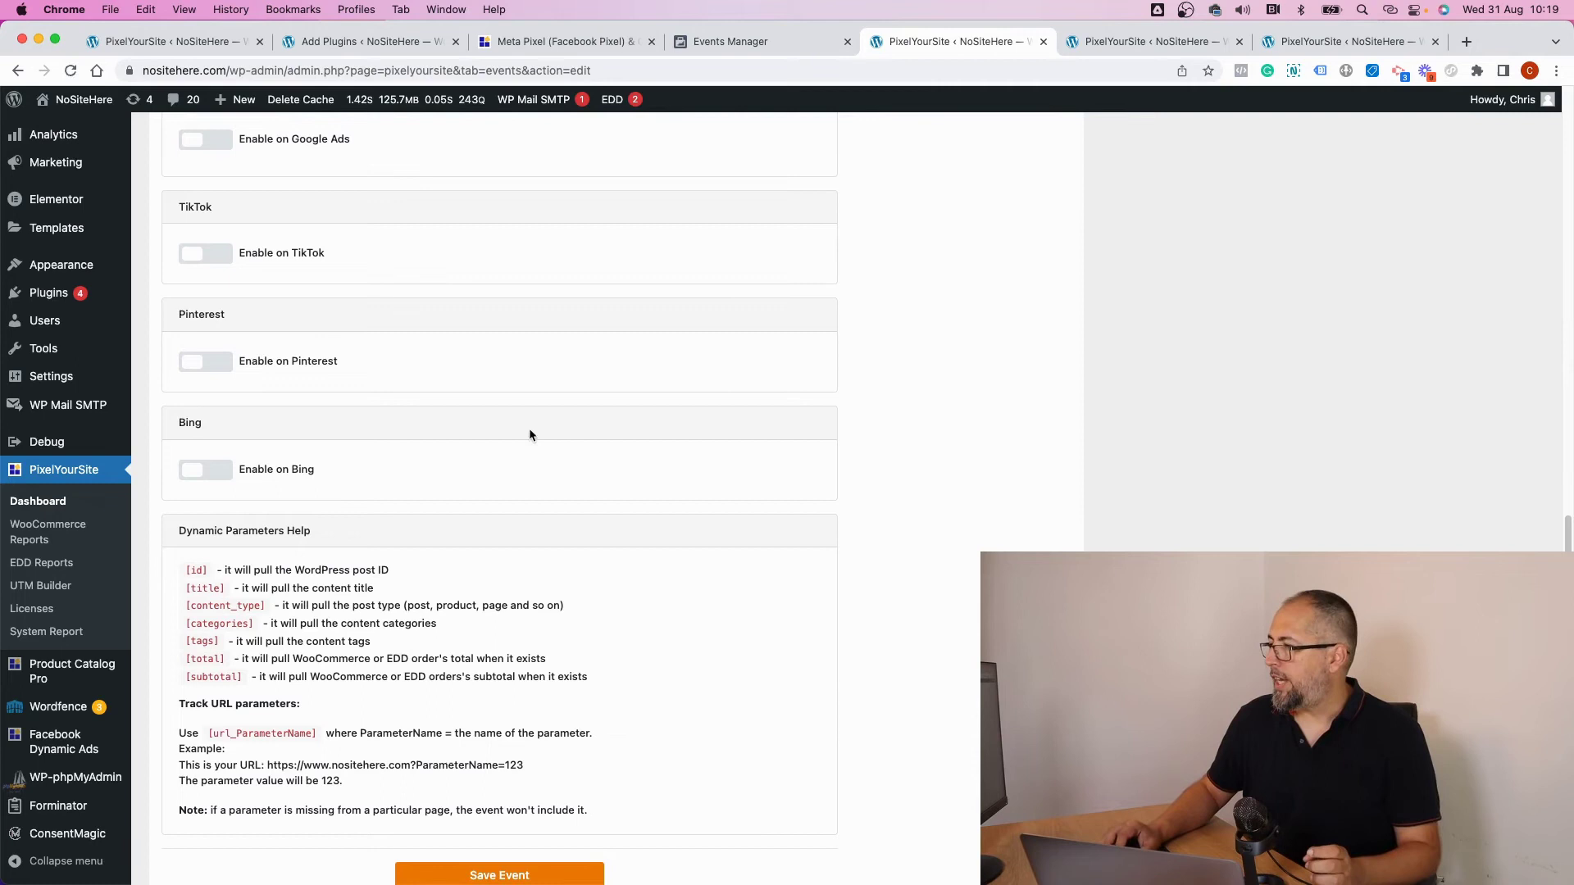
{"action": "scroll", "coordinate": [533, 428], "scroll_direction": "up", "scroll_amount": 15}
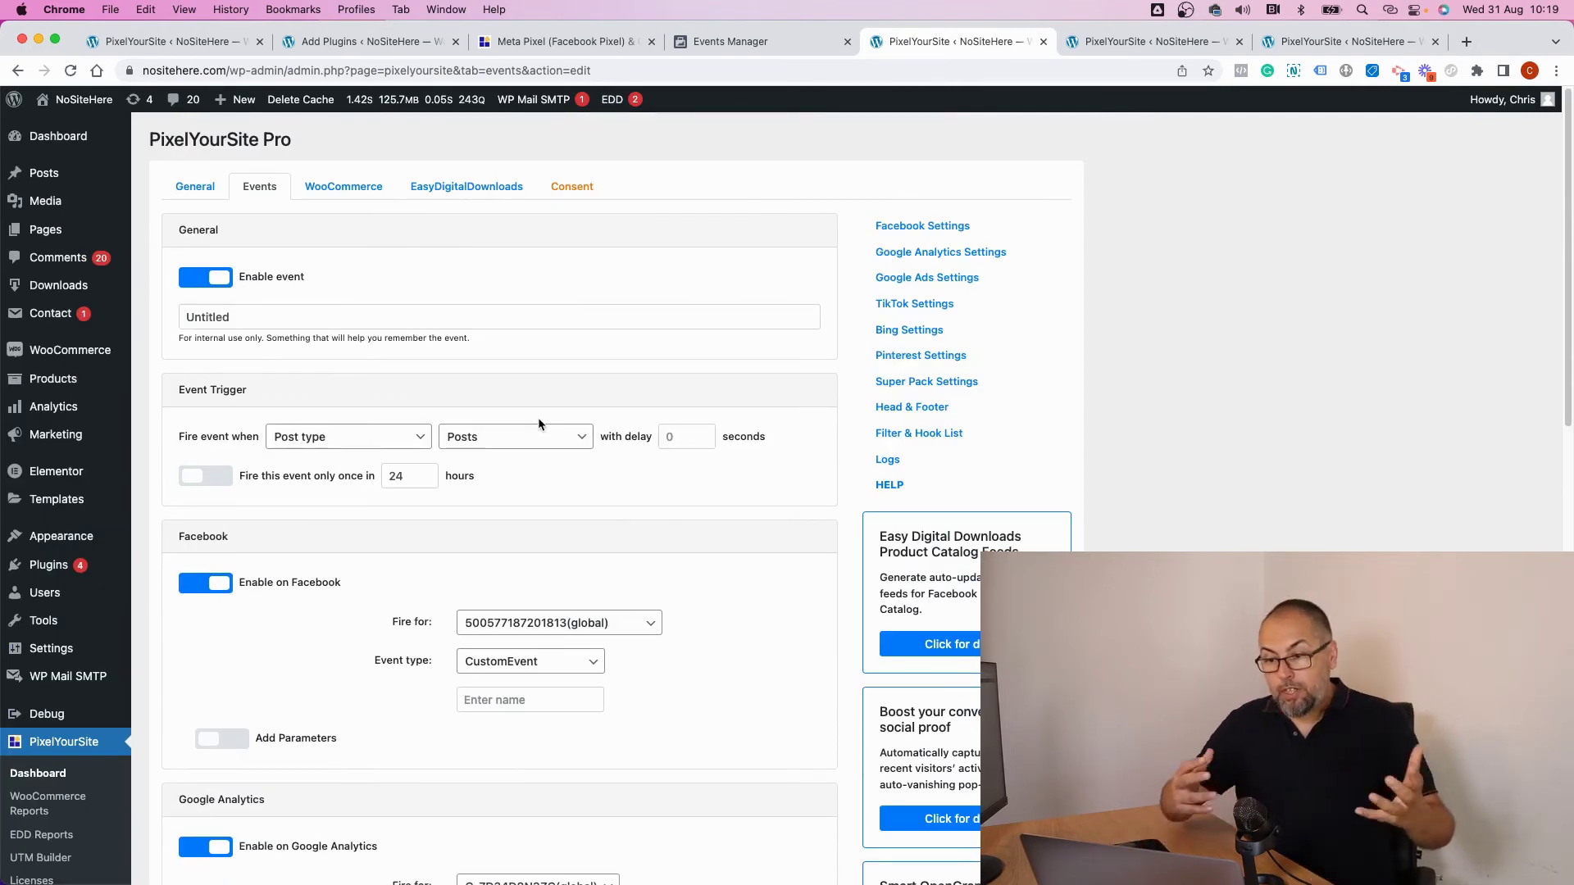
Step: Review the Head & Footer scripts, then open WooCommerce Reports showing 2 direct orders totalling £550.00
{"action": "left_click", "coordinate": [890, 410]}
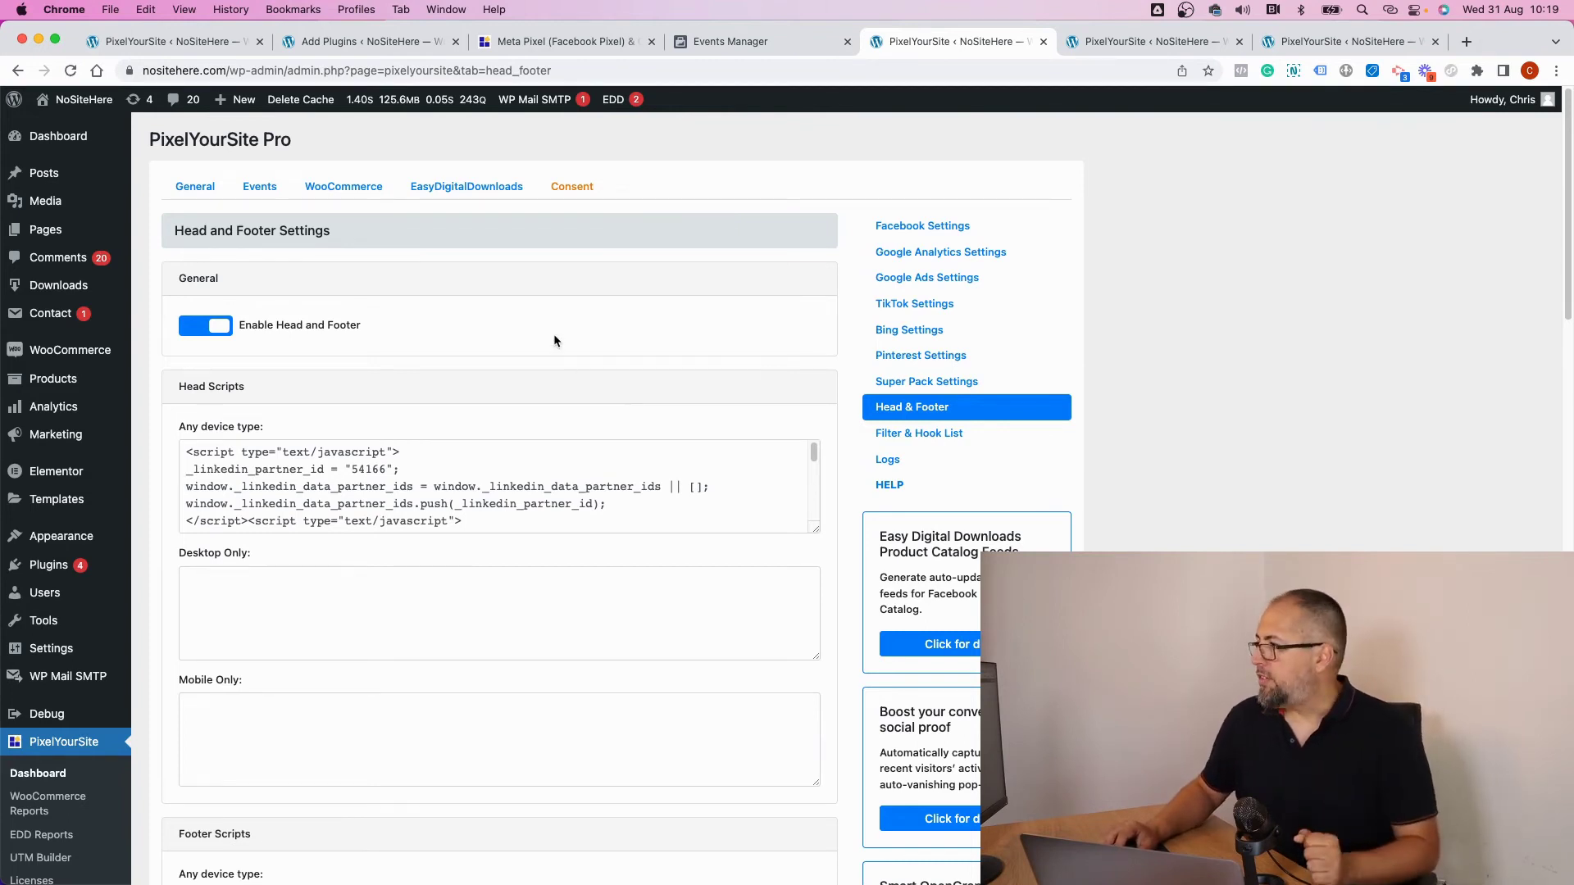
{"action": "scroll", "coordinate": [554, 339], "scroll_direction": "down", "scroll_amount": 1}
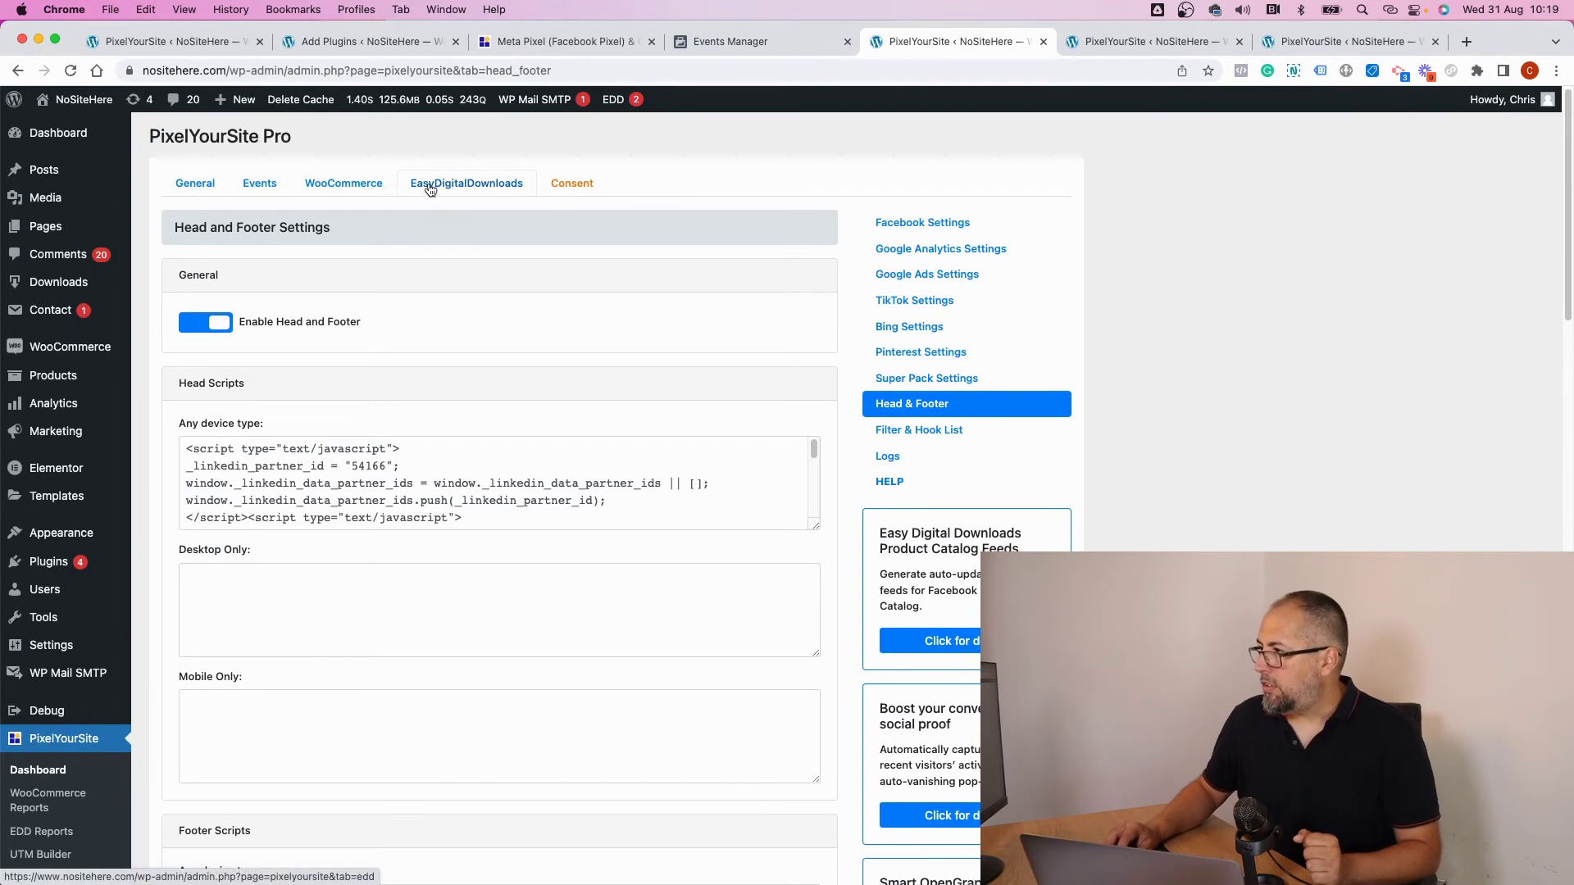
{"action": "scroll", "coordinate": [578, 322], "scroll_direction": "down", "scroll_amount": 3}
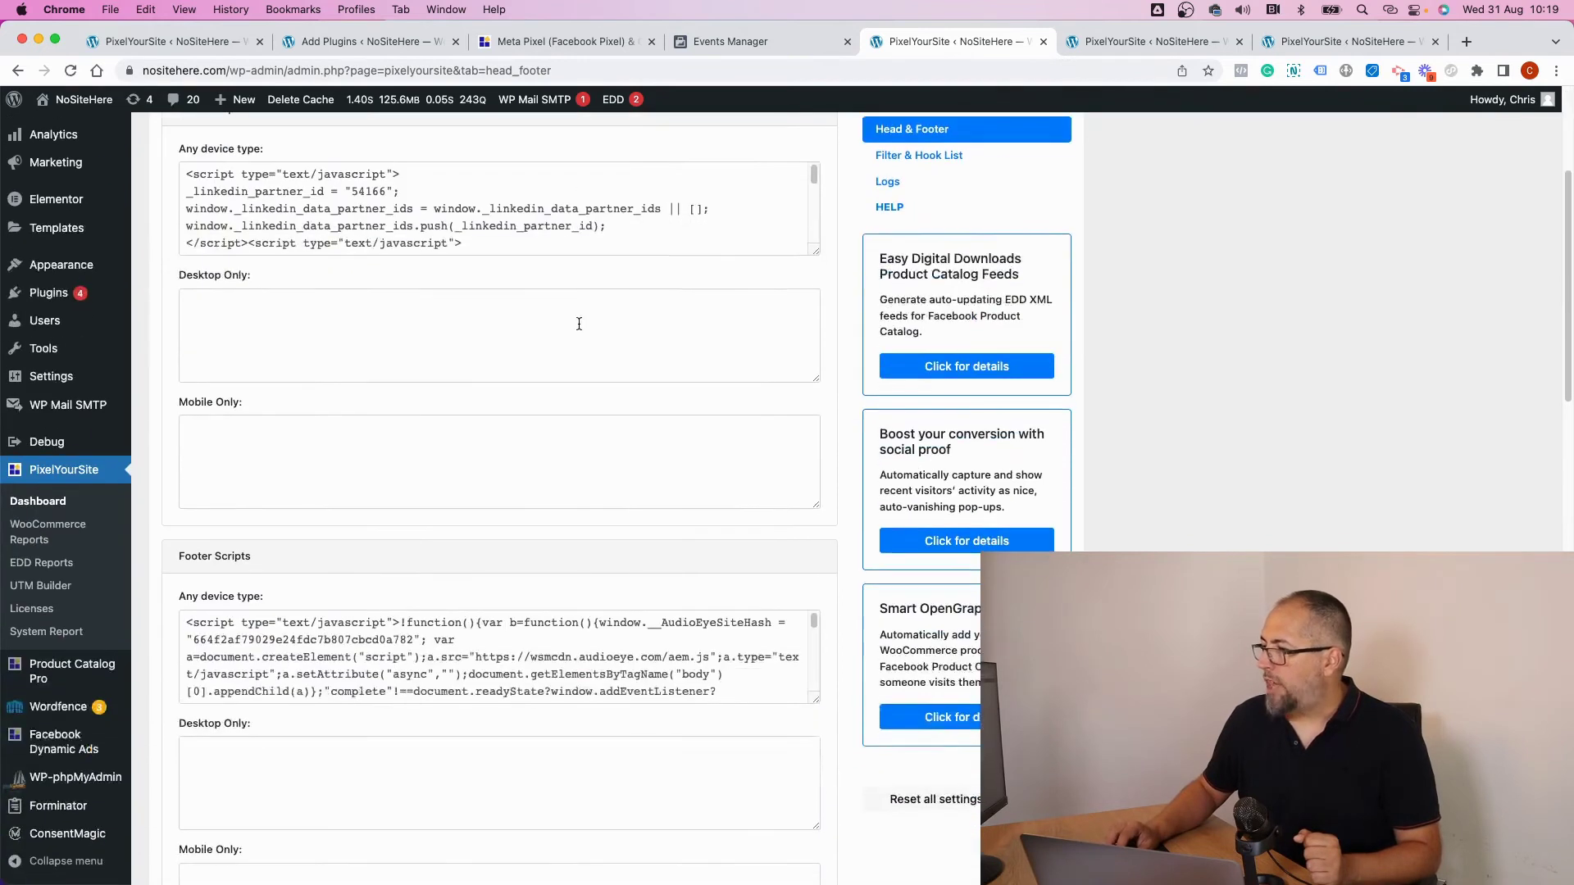
{"action": "left_click", "coordinate": [39, 536]}
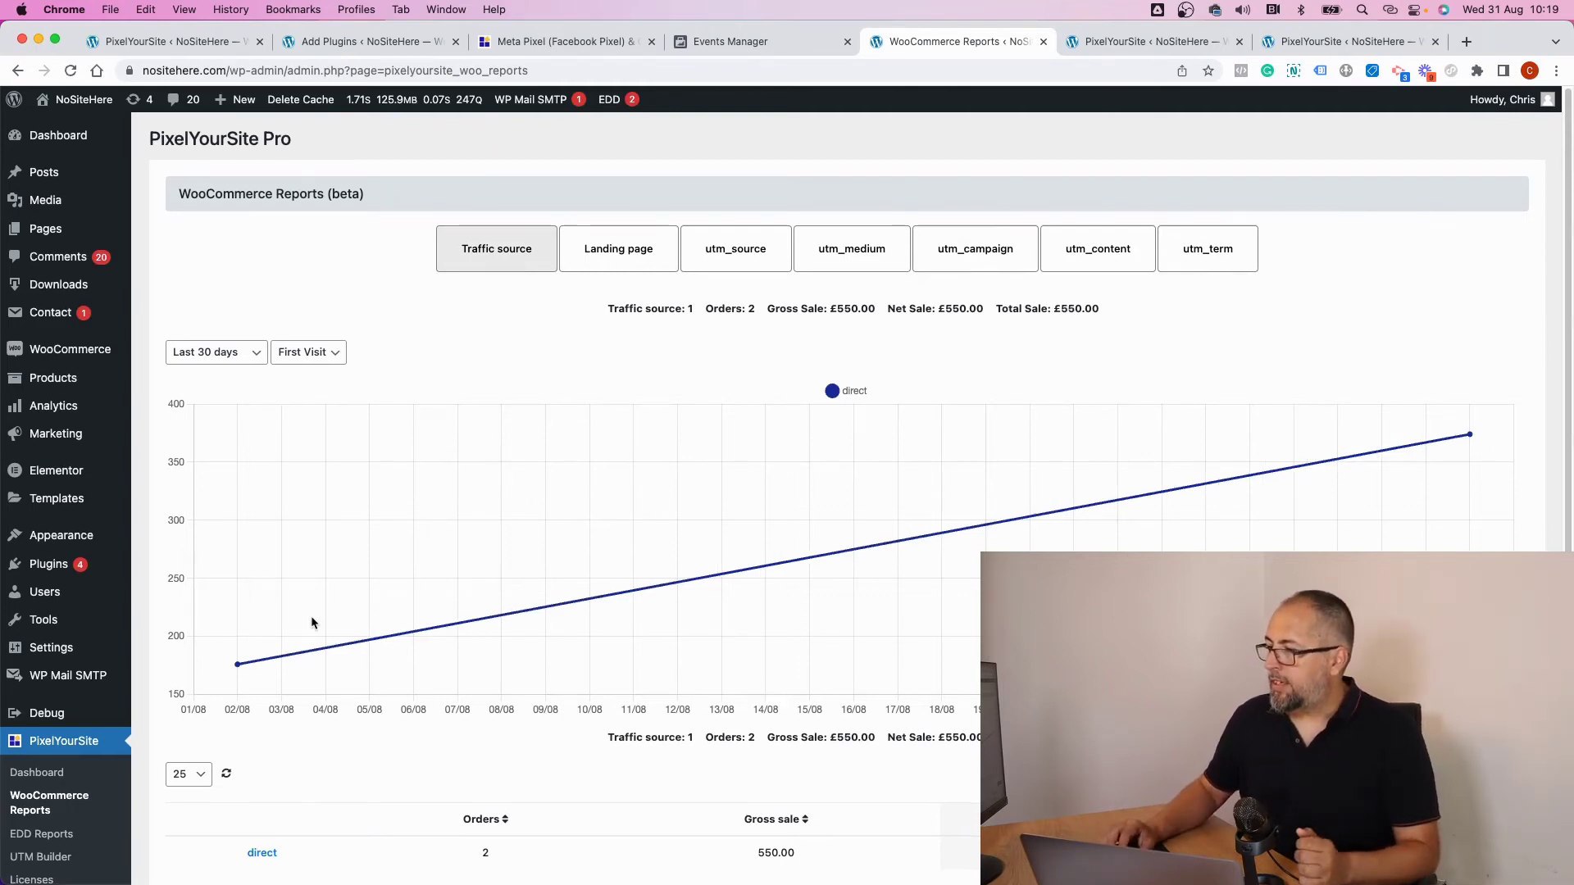
Step: Open the PixelYourSite UTM Builder in a new browser tab and switch to it
{"action": "scroll", "coordinate": [311, 617], "scroll_direction": "down", "scroll_amount": 1}
{"action": "right_click", "coordinate": [55, 816]}
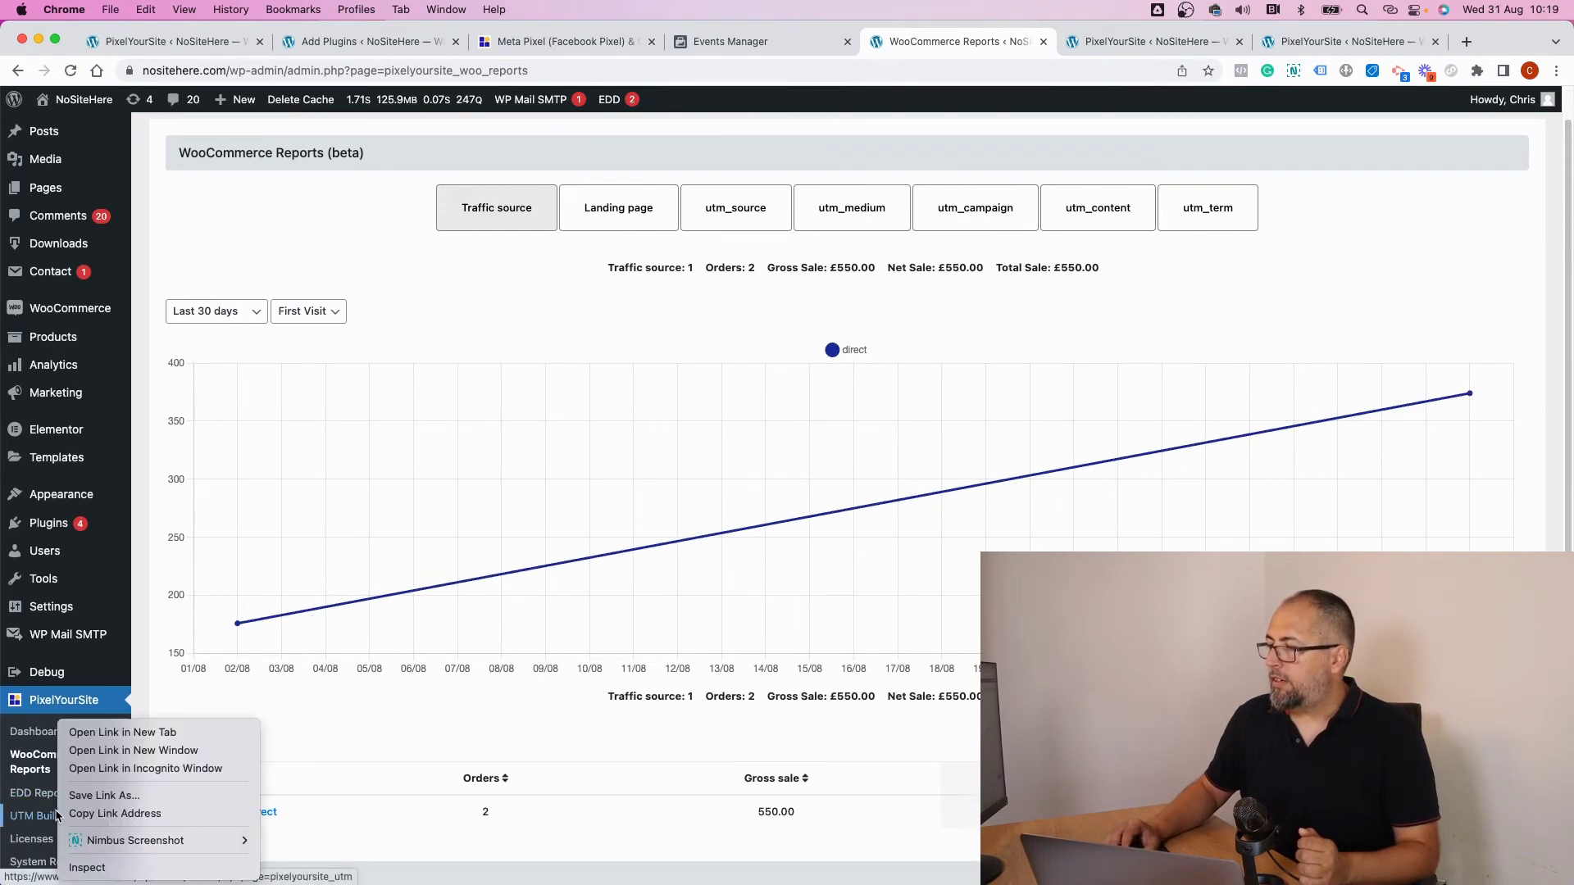
{"action": "left_click", "coordinate": [115, 731]}
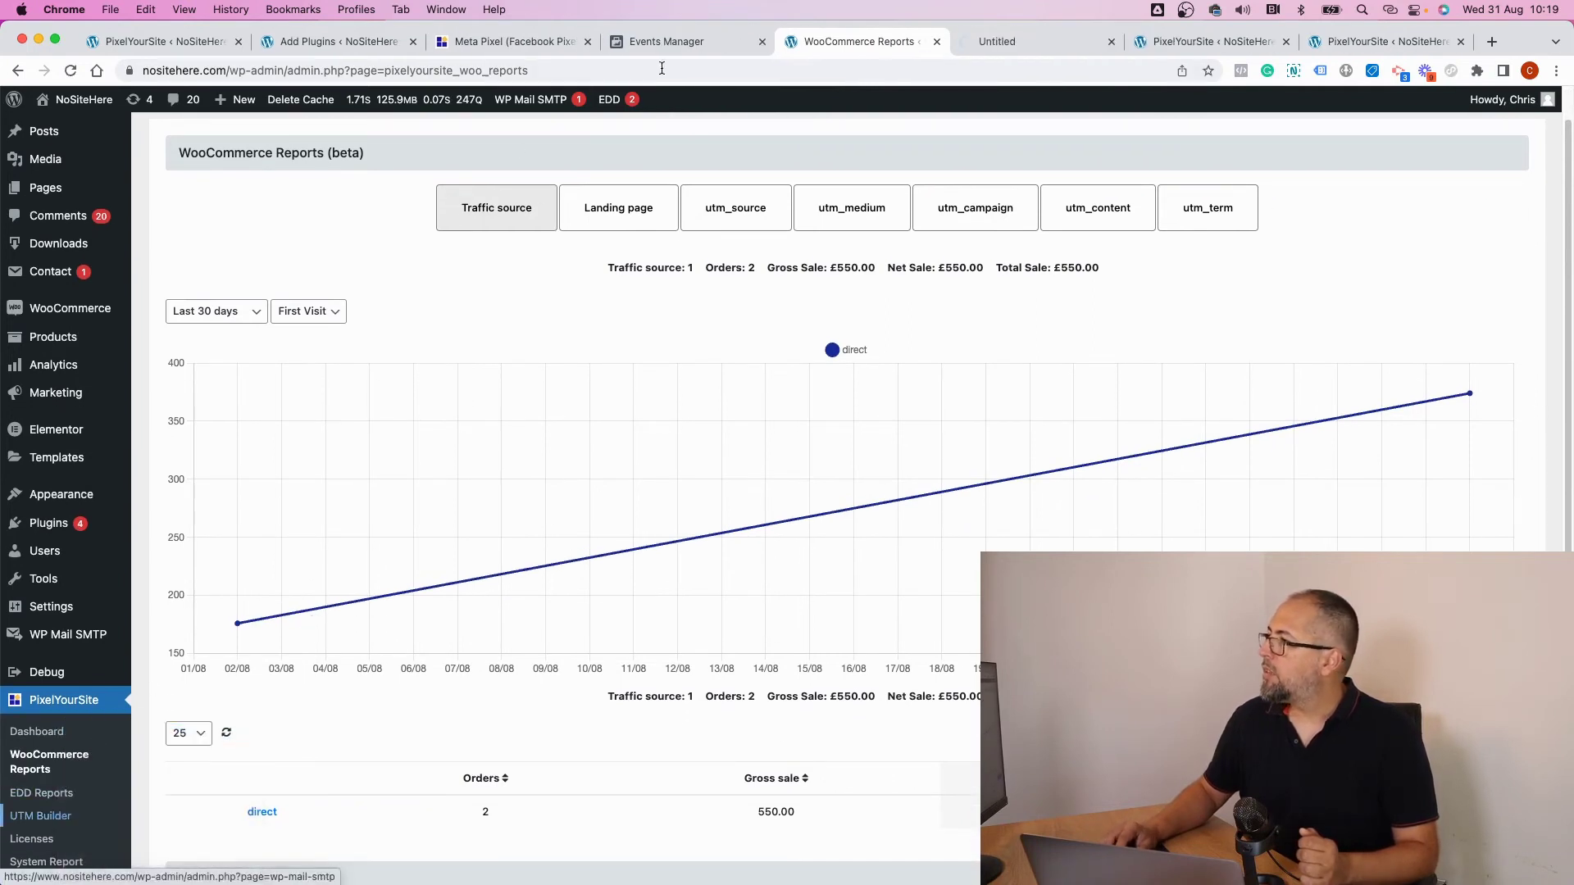
{"action": "left_click", "coordinate": [1055, 46]}
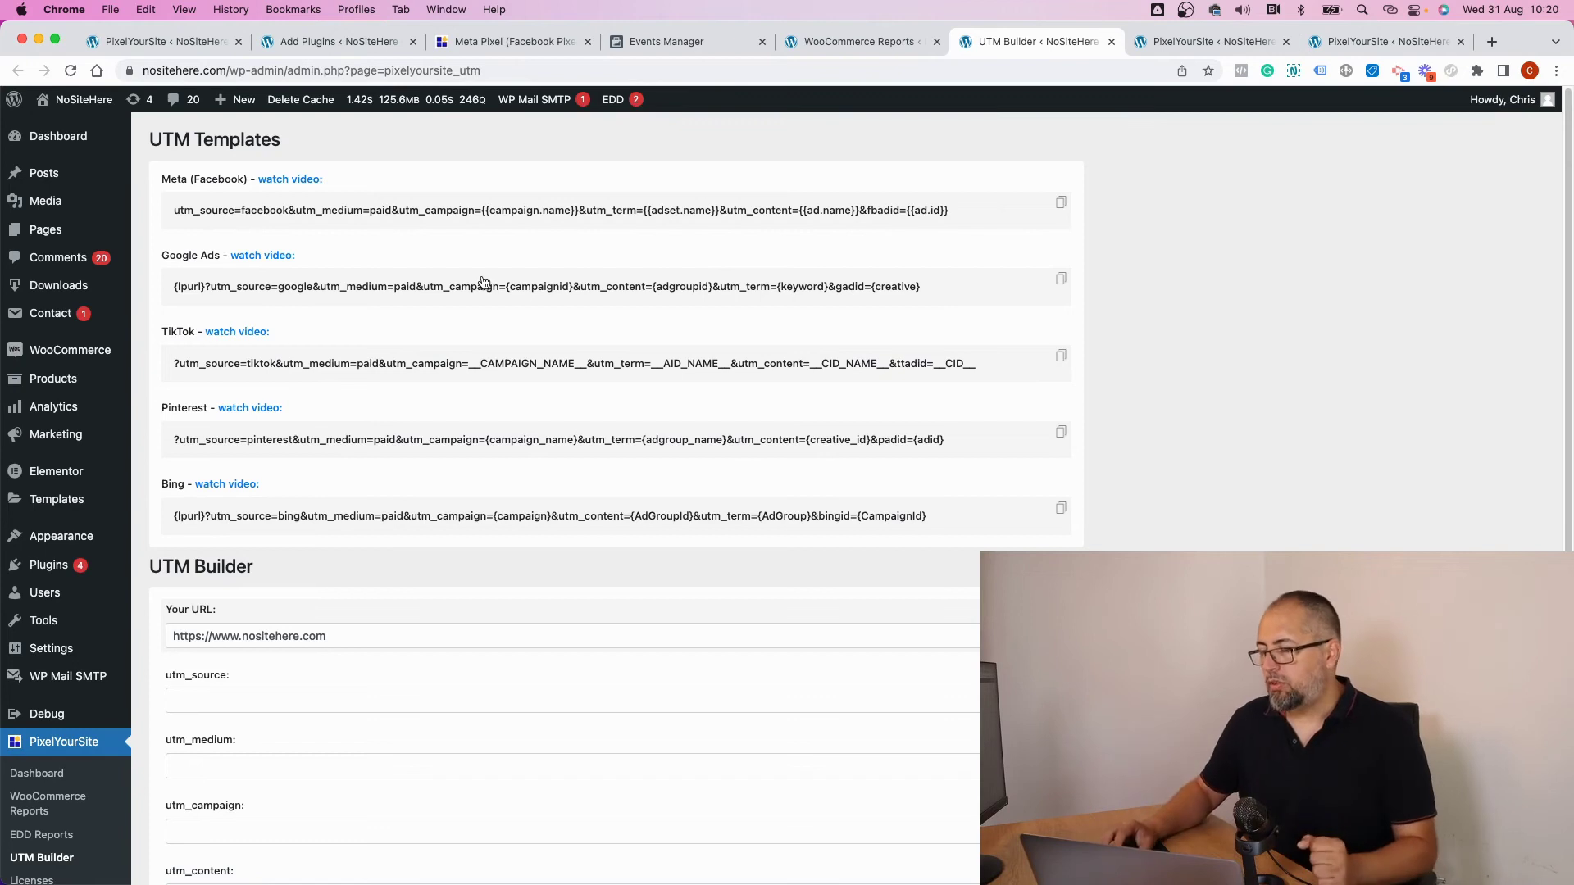
Step: Look over the UTM Builder templates, then go back to the WooCommerce Reports tab
{"action": "scroll", "coordinate": [579, 613], "scroll_direction": "down", "scroll_amount": 4}
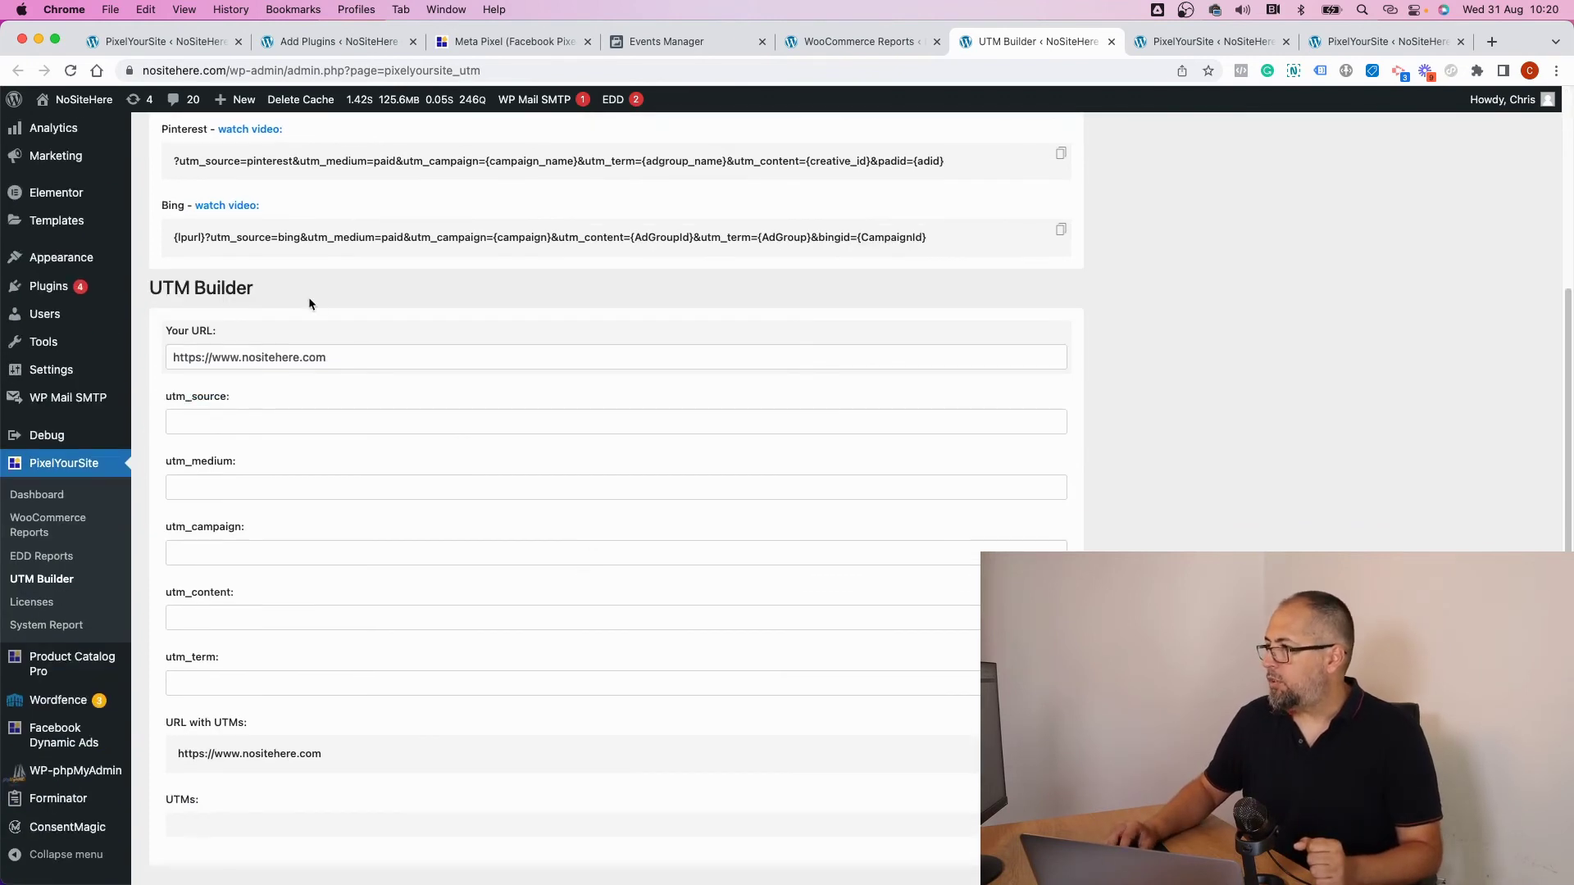
{"action": "scroll", "coordinate": [501, 427], "scroll_direction": "up", "scroll_amount": 4}
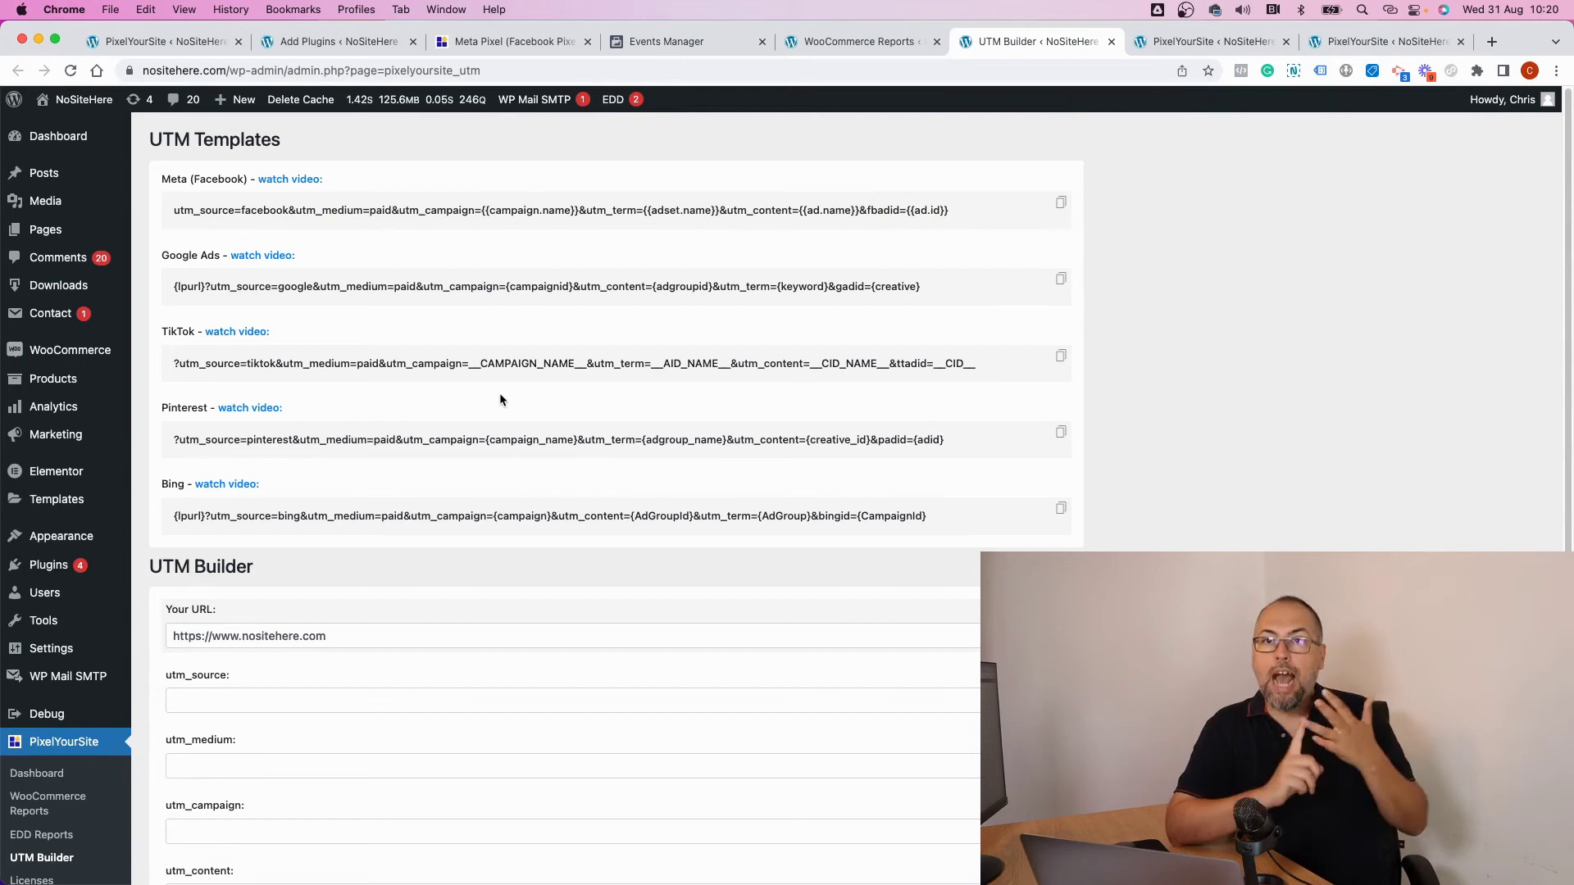
{"action": "left_click", "coordinate": [827, 41]}
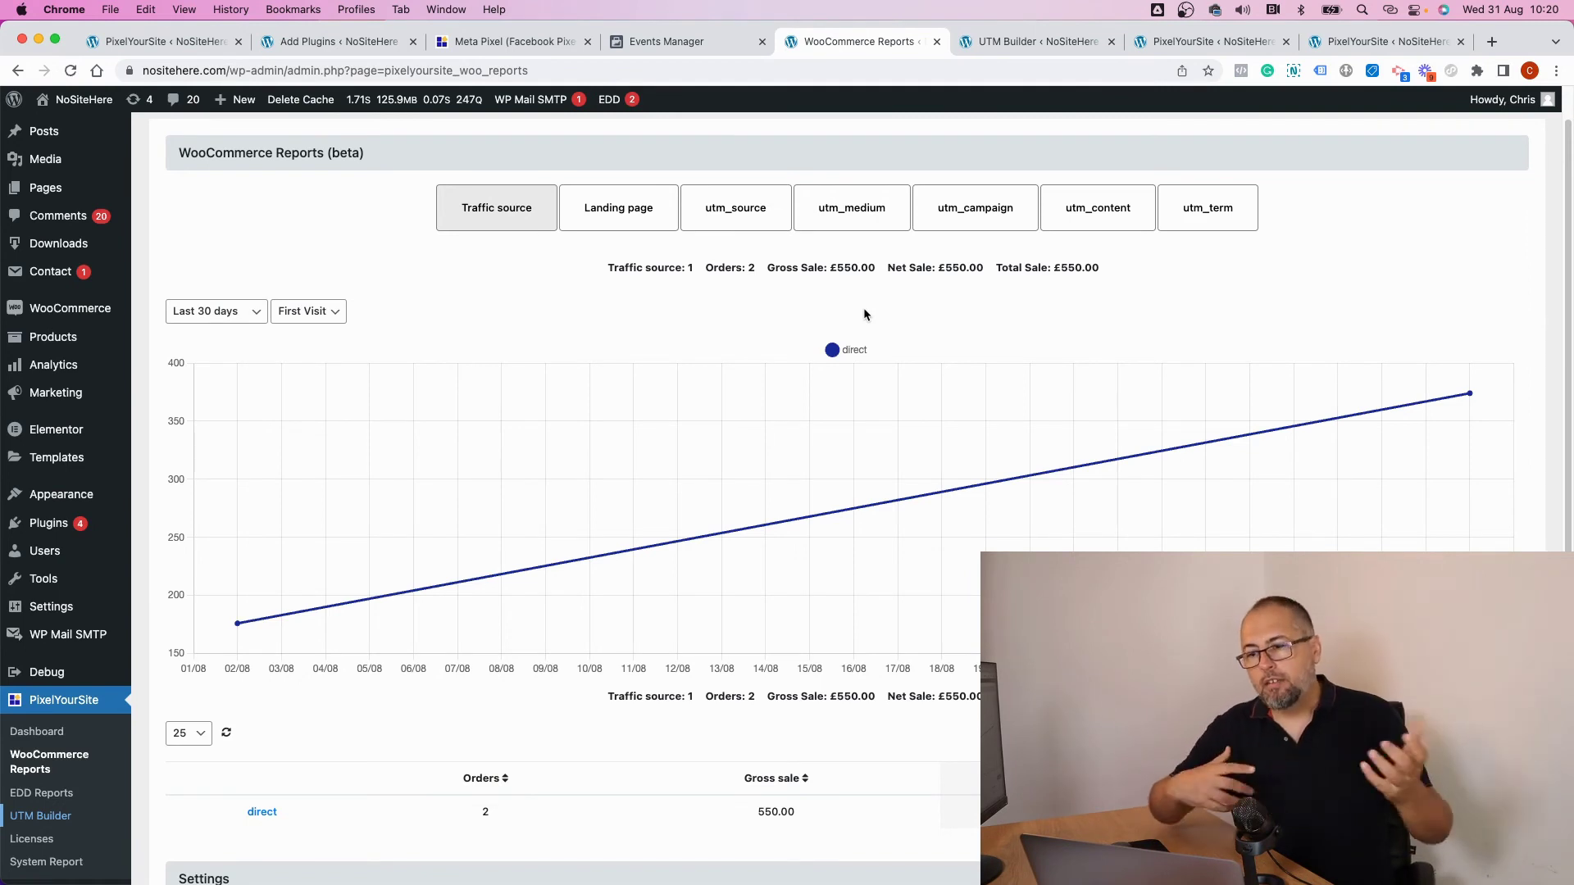
Step: Show WooCommerce sales by utm_medium for the Year to date period
{"action": "left_click", "coordinate": [851, 255]}
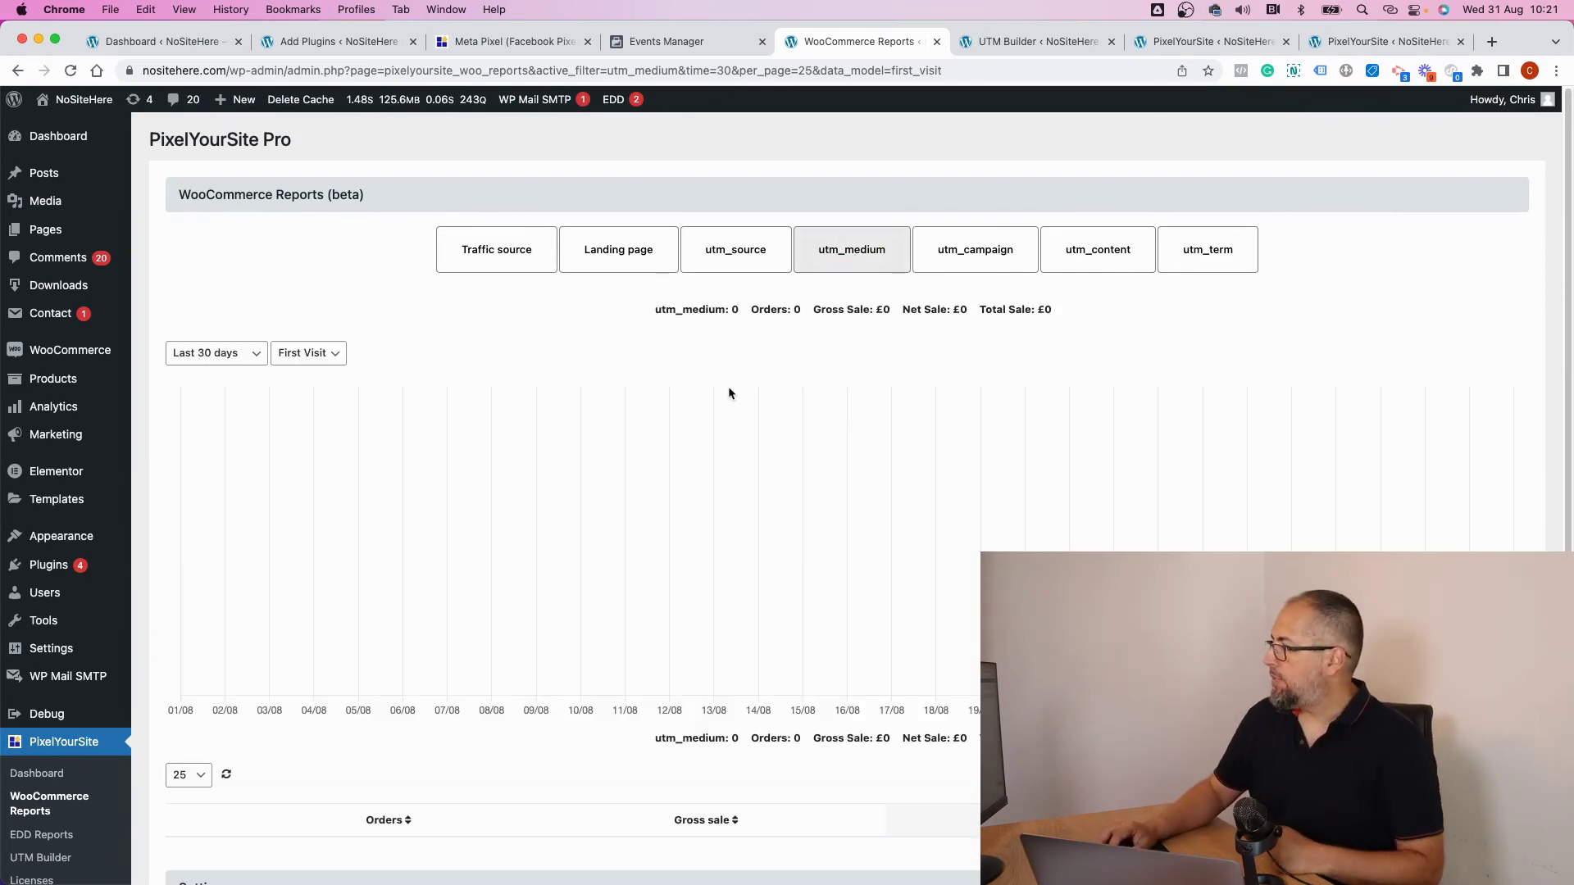
{"action": "scroll", "coordinate": [728, 394], "scroll_direction": "down", "scroll_amount": 5}
{"action": "scroll", "coordinate": [728, 394], "scroll_direction": "up", "scroll_amount": 5}
{"action": "left_click", "coordinate": [172, 359]}
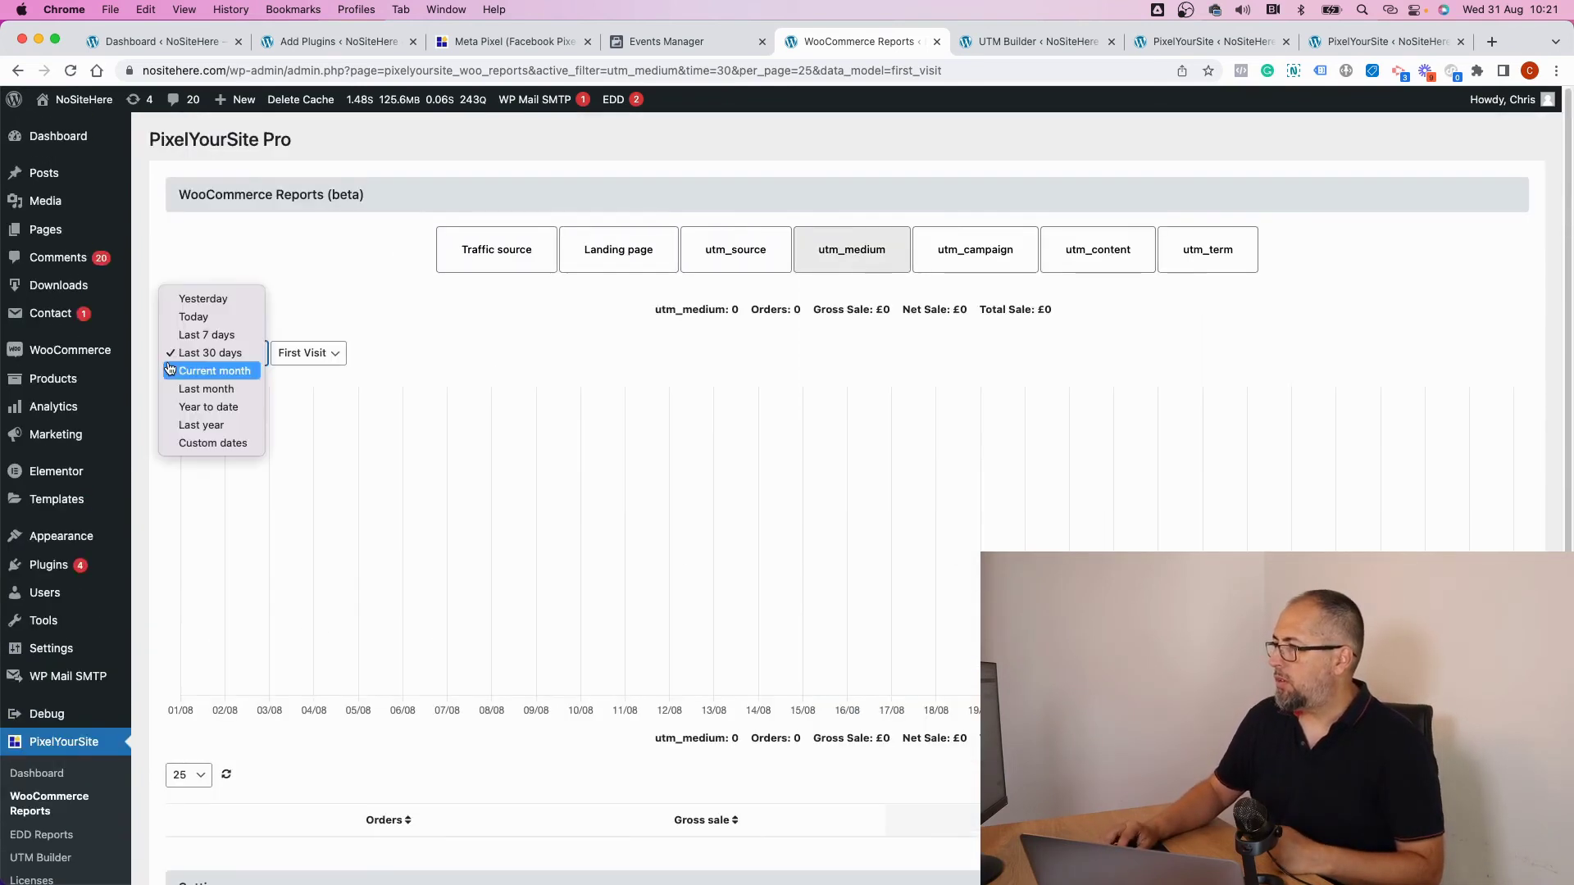
{"action": "left_click", "coordinate": [185, 406]}
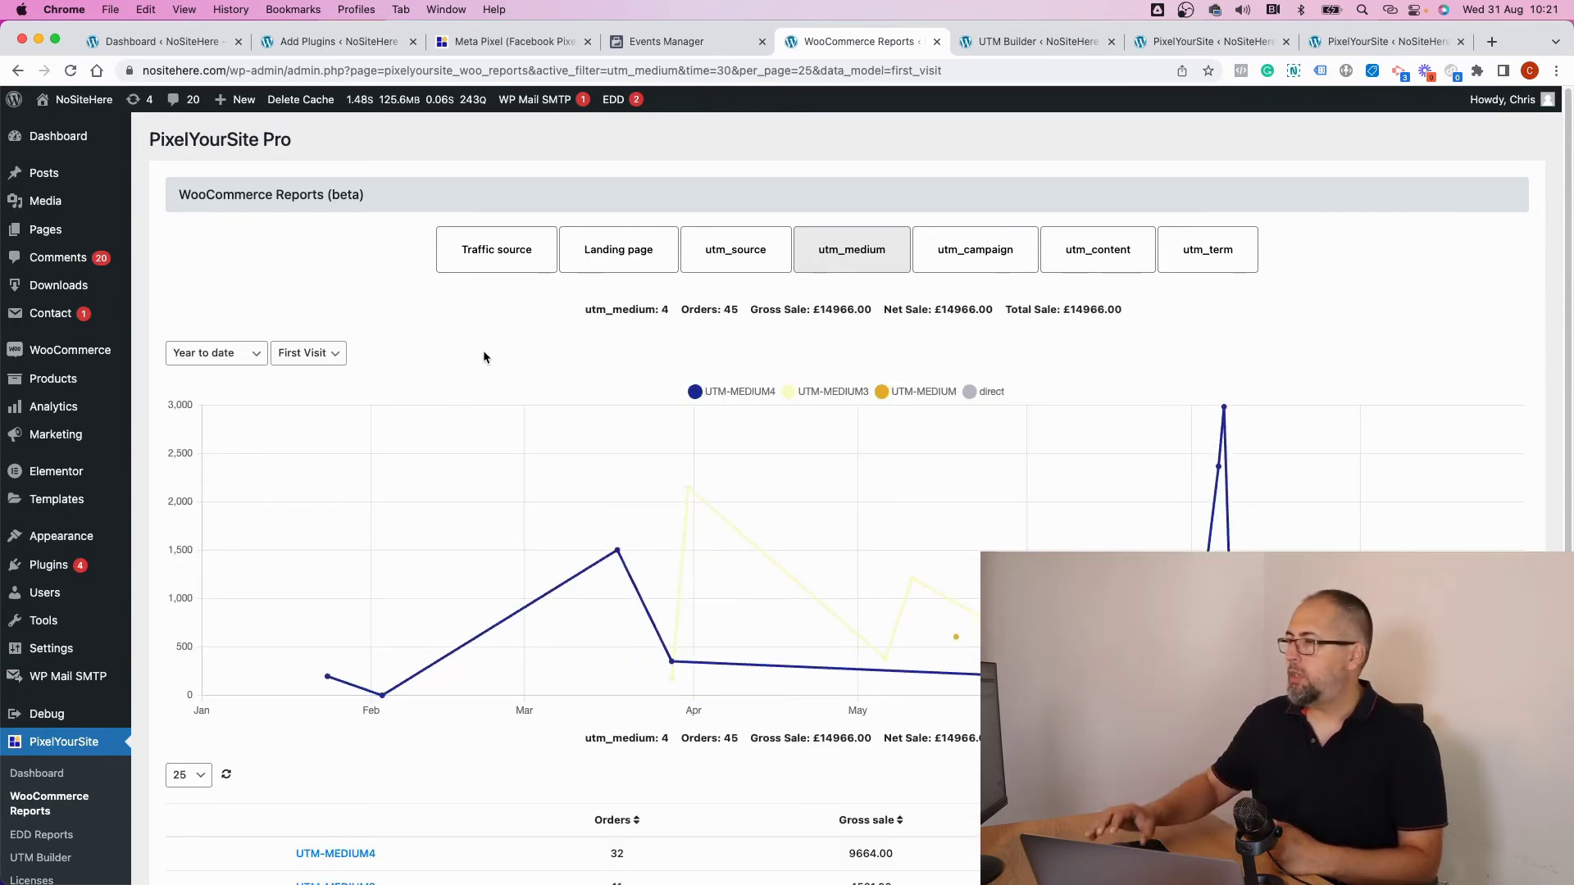
Step: Drill into UTM-MEDIUM4 sales and list them by order ID and by product
{"action": "scroll", "coordinate": [485, 354], "scroll_direction": "down", "scroll_amount": 2}
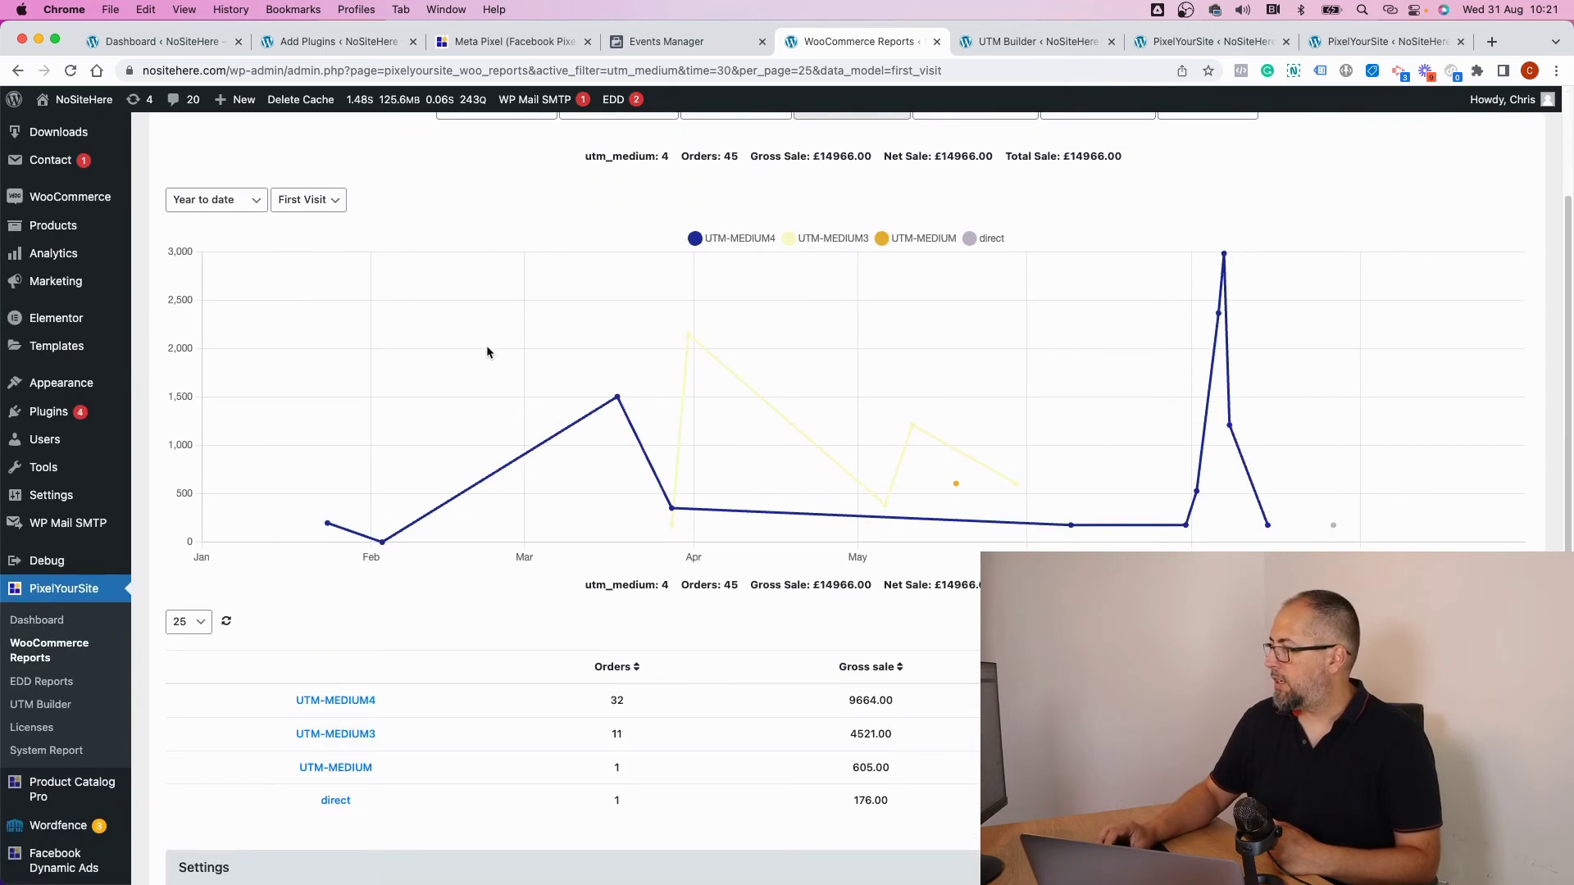
{"action": "left_click", "coordinate": [327, 707]}
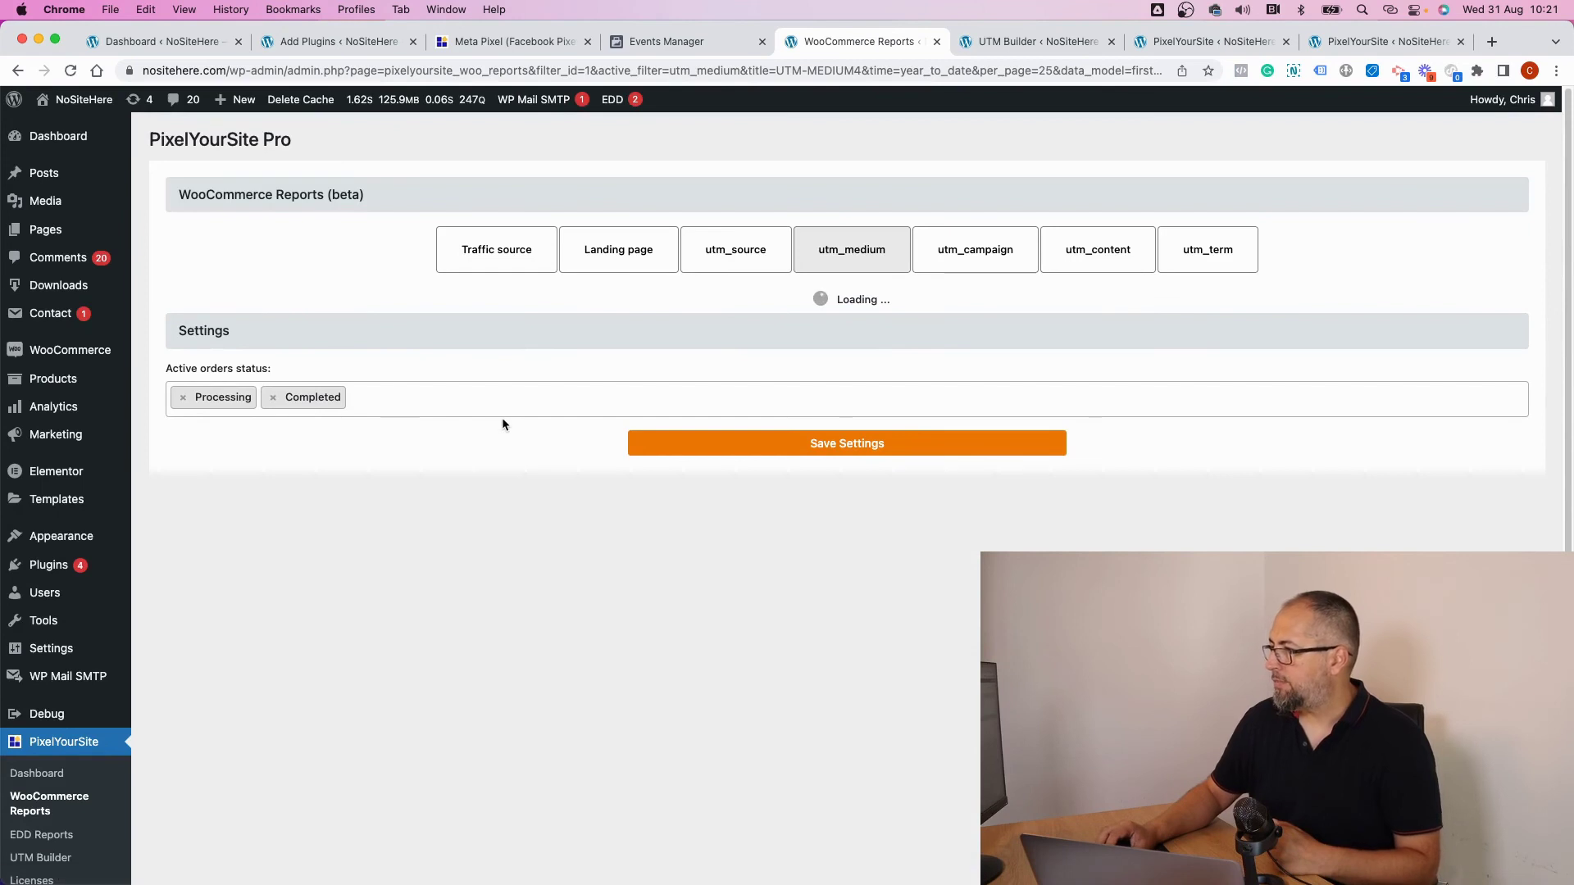
{"action": "scroll", "coordinate": [500, 416], "scroll_direction": "down", "scroll_amount": 6}
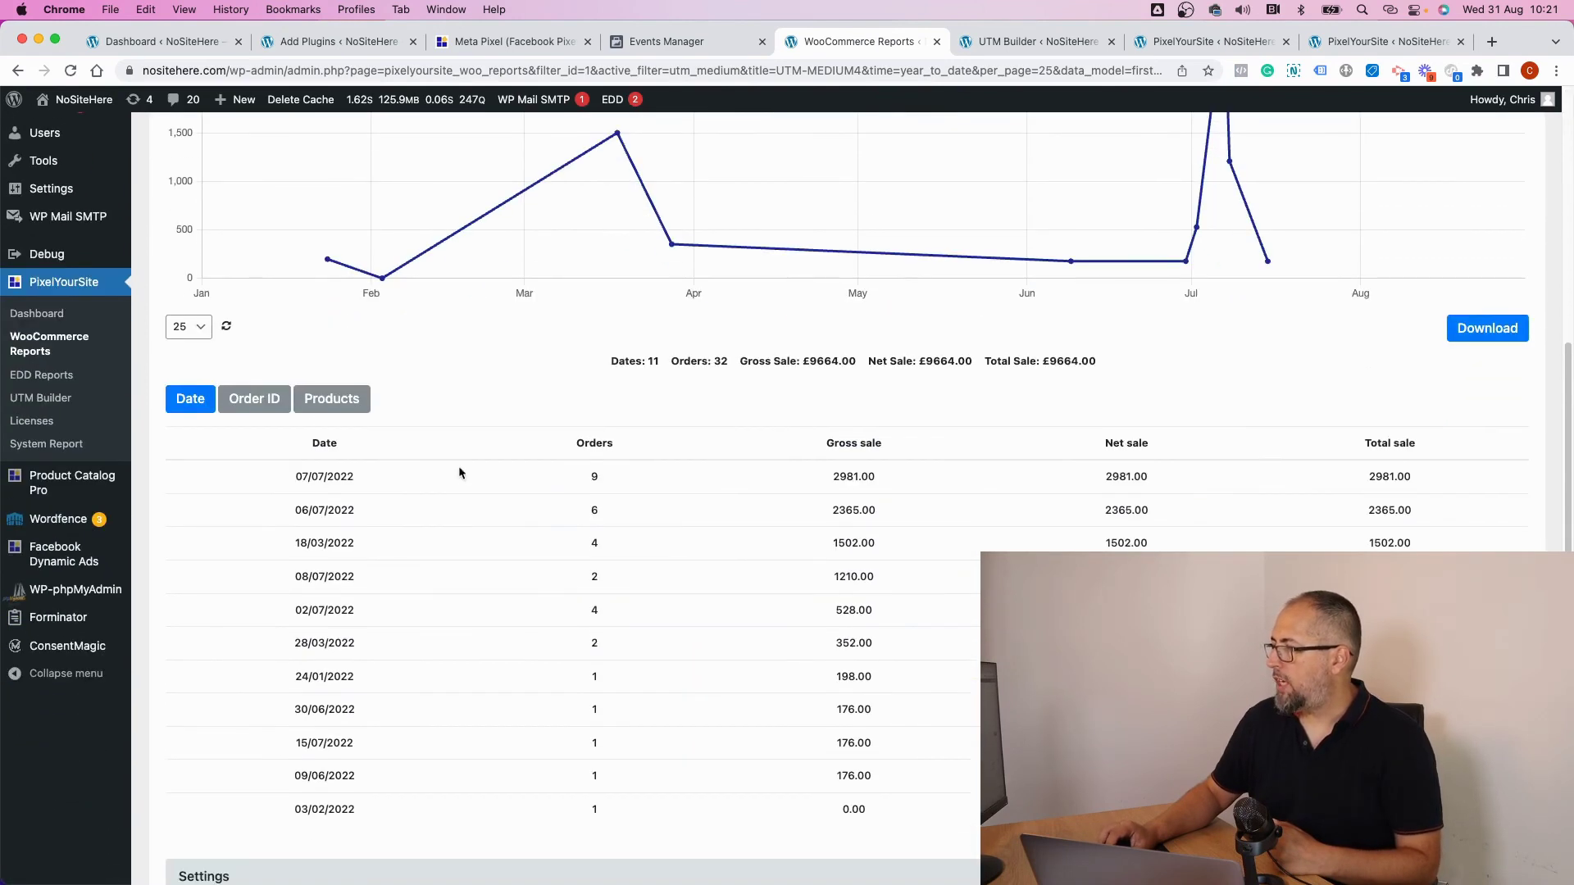
{"action": "left_click", "coordinate": [266, 403]}
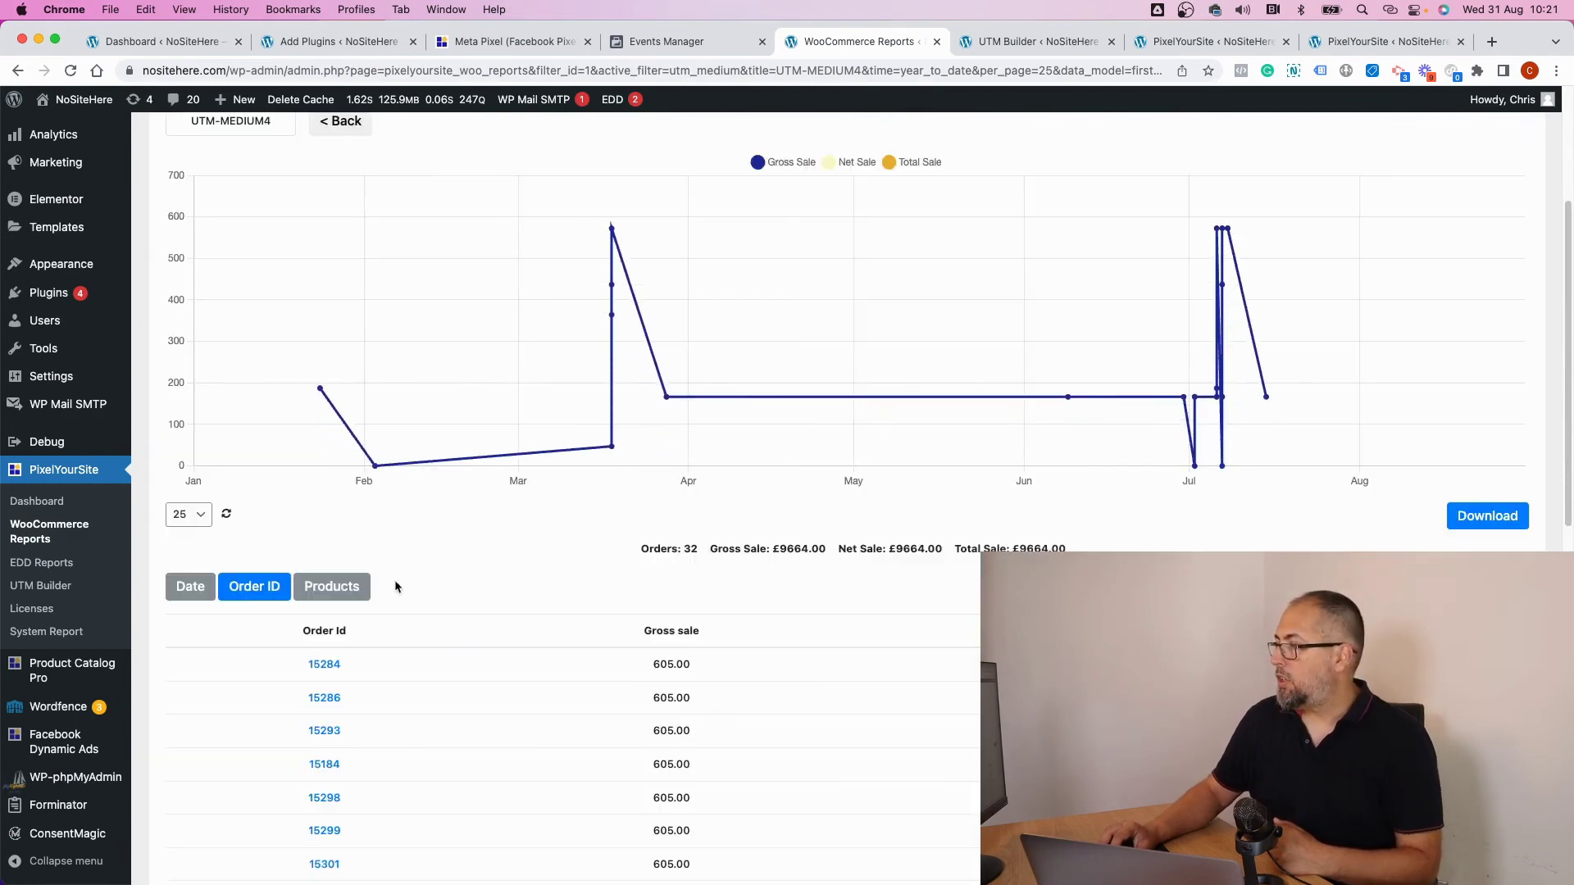
{"action": "scroll", "coordinate": [459, 630], "scroll_direction": "down", "scroll_amount": 3}
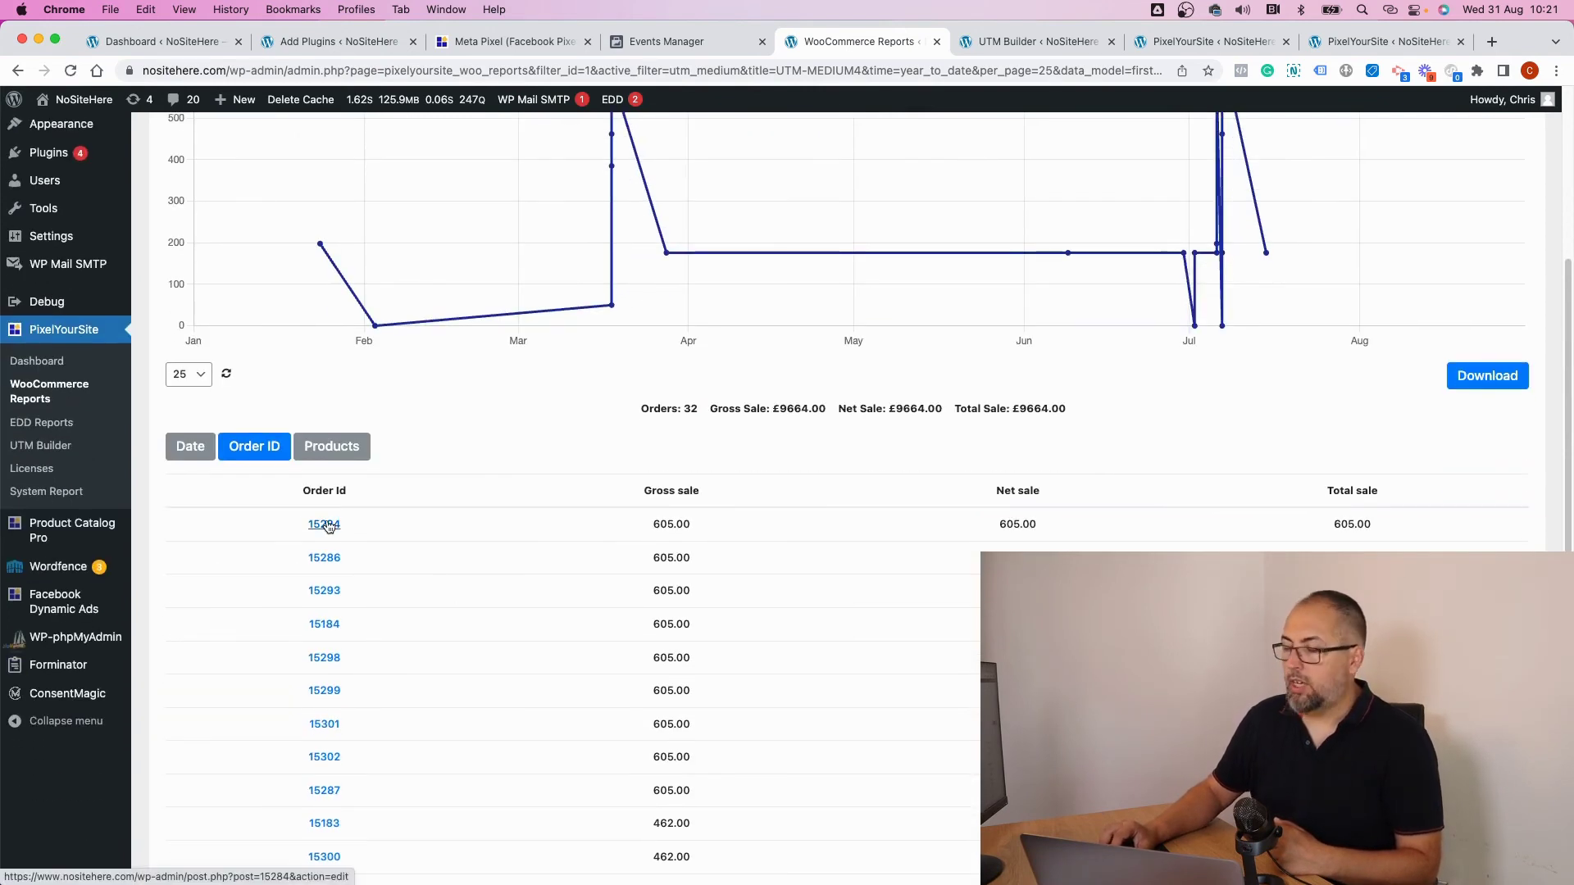
{"action": "left_click", "coordinate": [341, 448]}
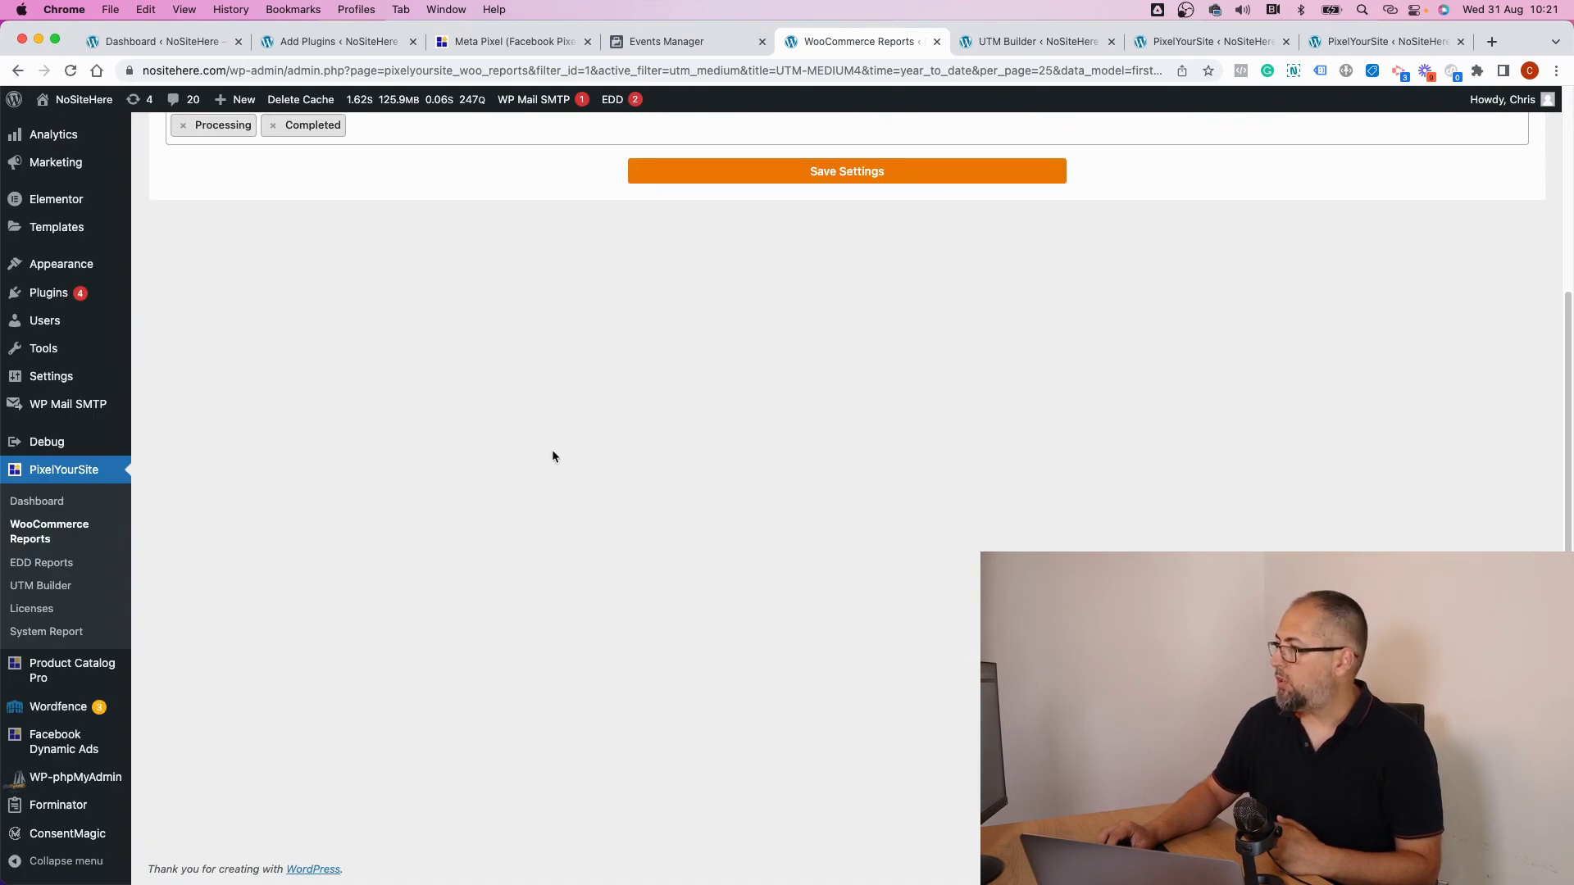
{"action": "scroll", "coordinate": [552, 457], "scroll_direction": "down", "scroll_amount": 5}
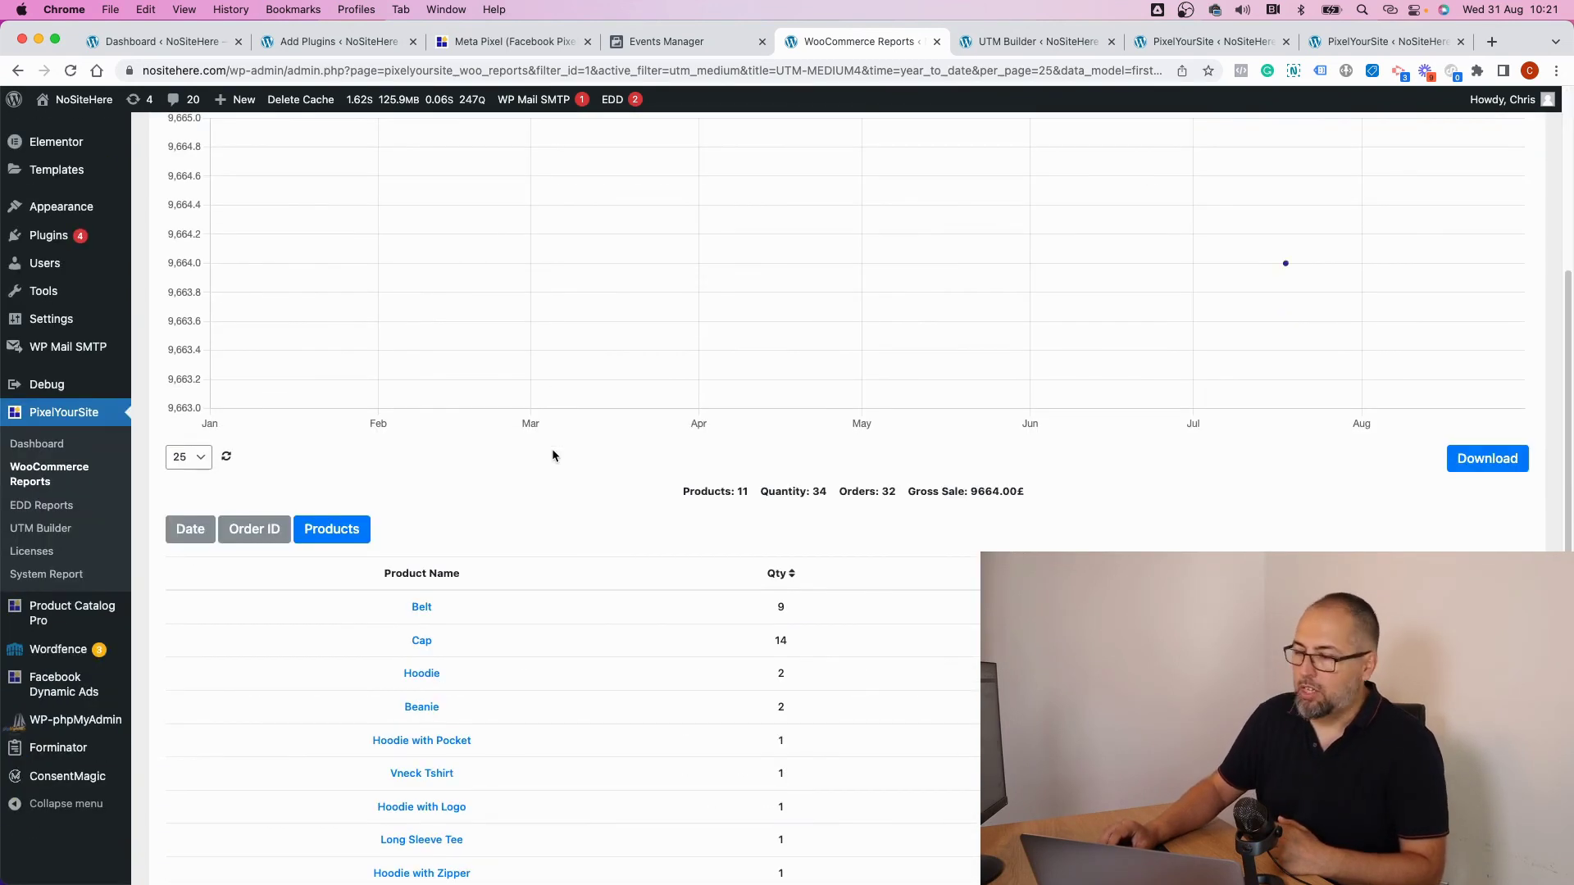
{"action": "scroll", "coordinate": [457, 552], "scroll_direction": "down", "scroll_amount": 4}
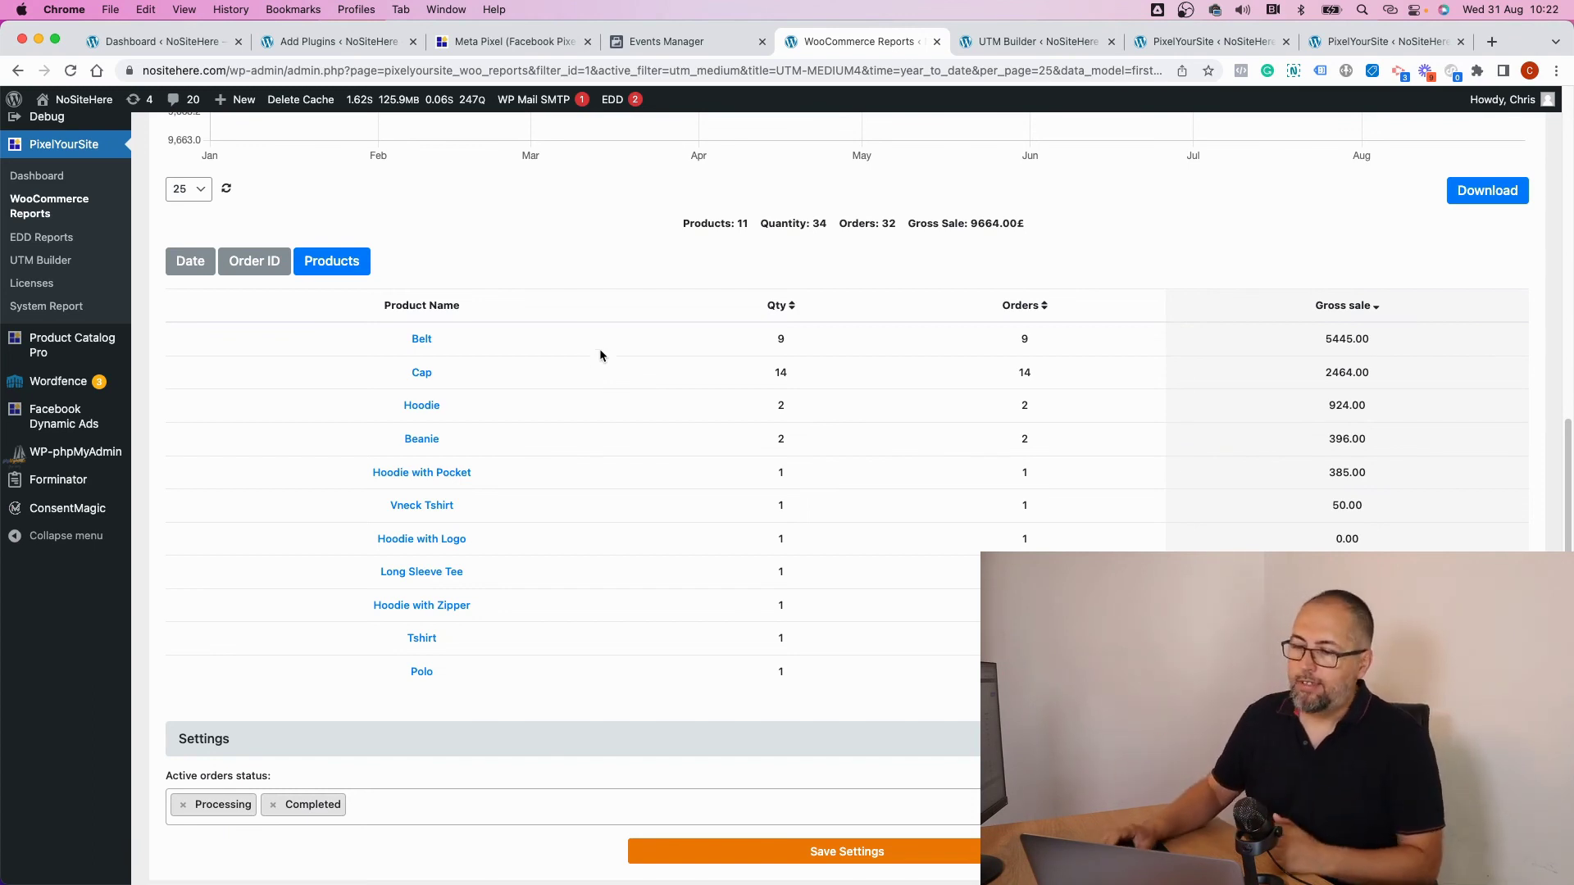
{"action": "scroll", "coordinate": [599, 347], "scroll_direction": "up", "scroll_amount": 7}
Step: Load the PixelYourSite Dashboard's General tab listing each platform's pixel IDs
{"action": "key", "text": "super+r"}
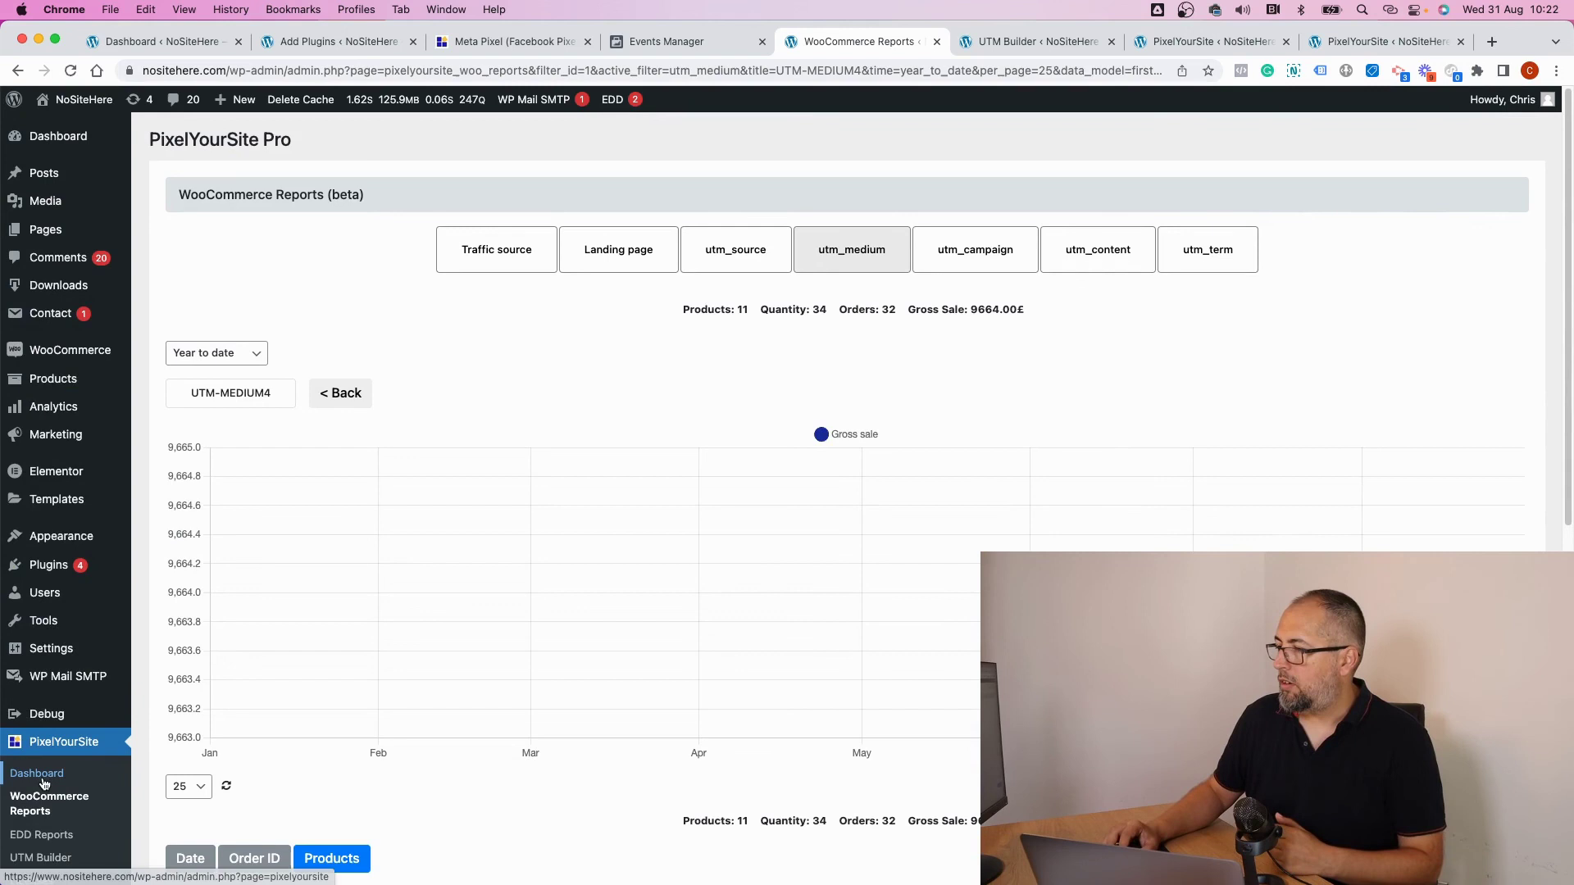